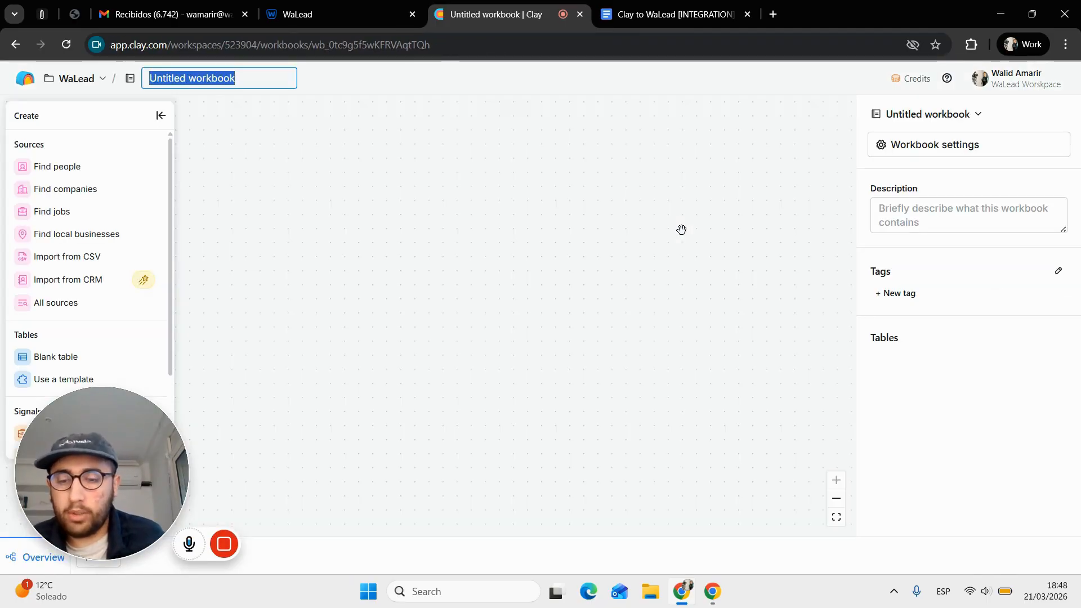
- Rename the untitled workbook as "Clay to WaLead.ai"
left_click(681, 230)
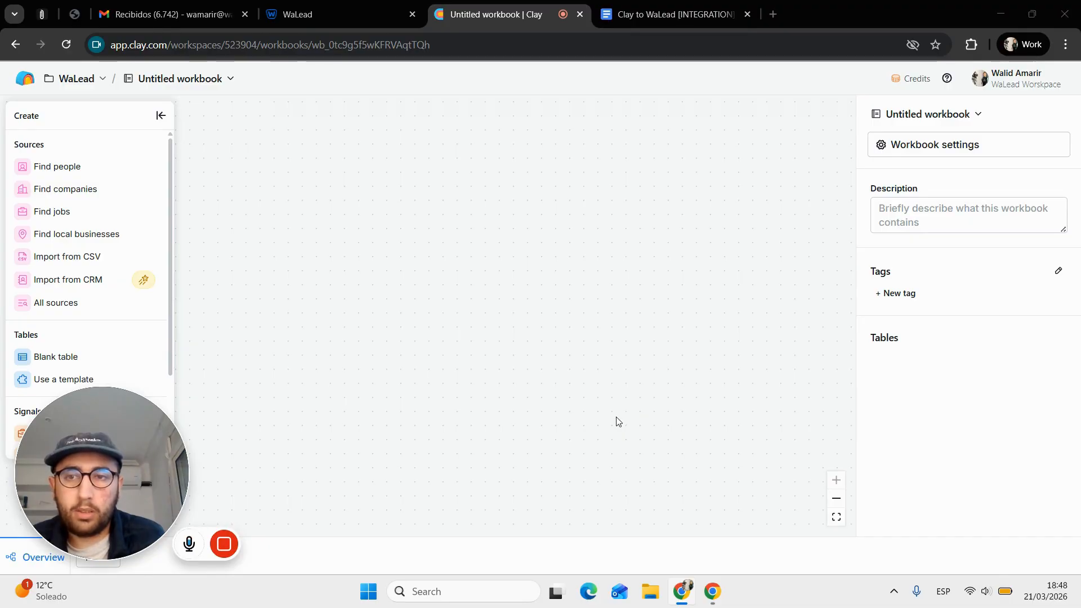
left_click(145, 78)
left_click(179, 109)
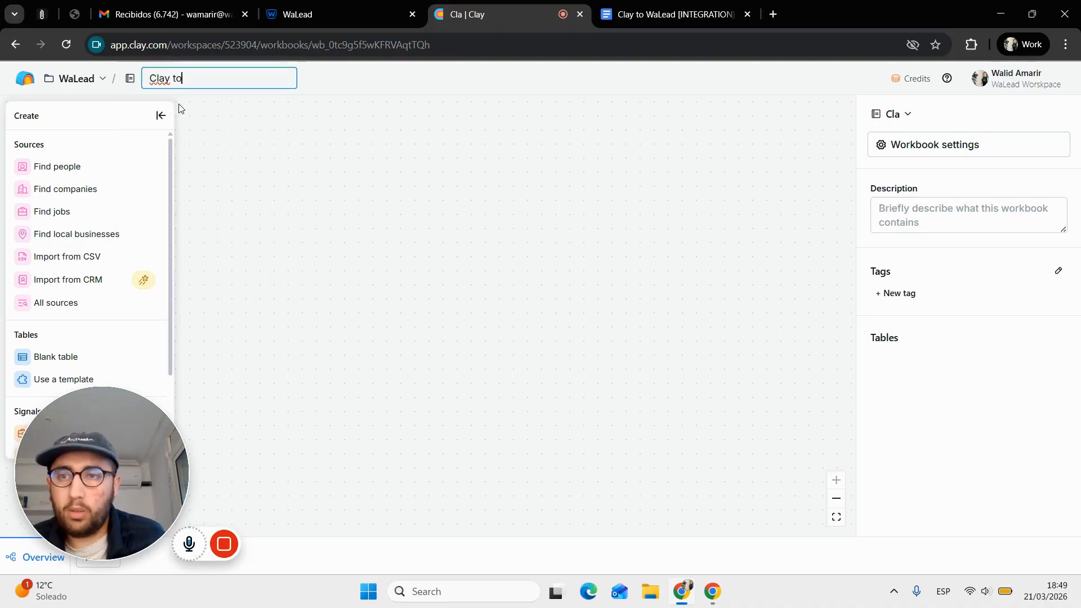
type("Clay to WaLead.ai")
key("Return")
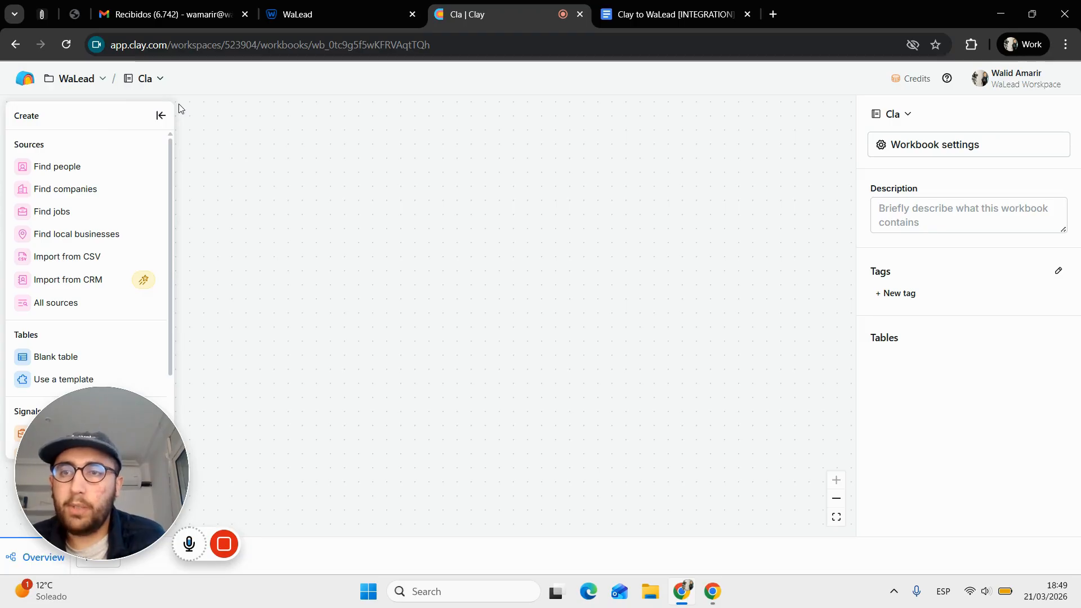
- Start a Find people search in the workbook and filter it to job titles similar to "VP Marketing"
left_click(59, 167)
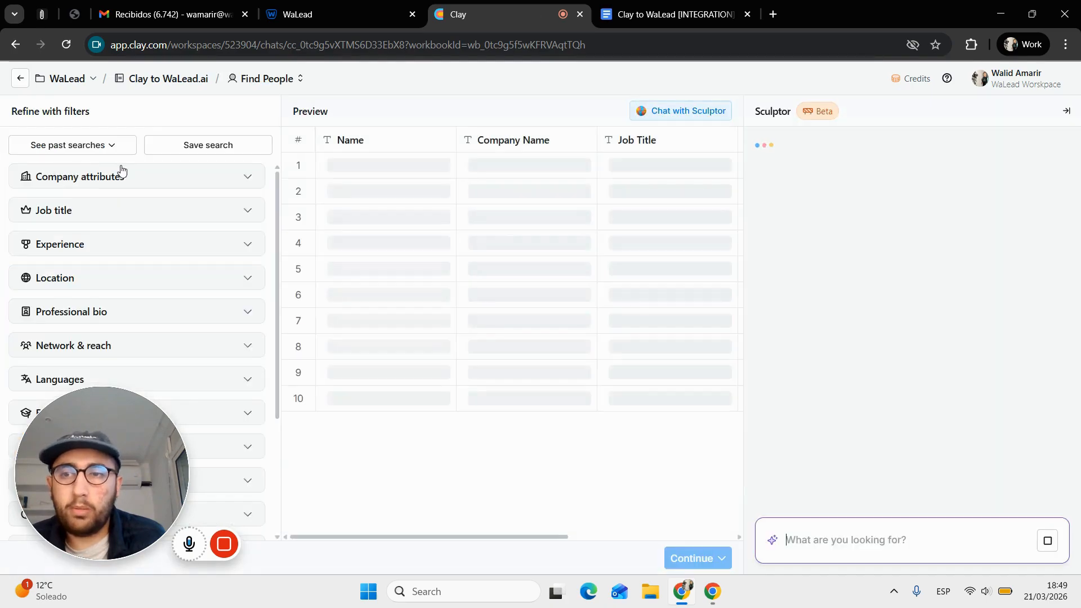
left_click(104, 216)
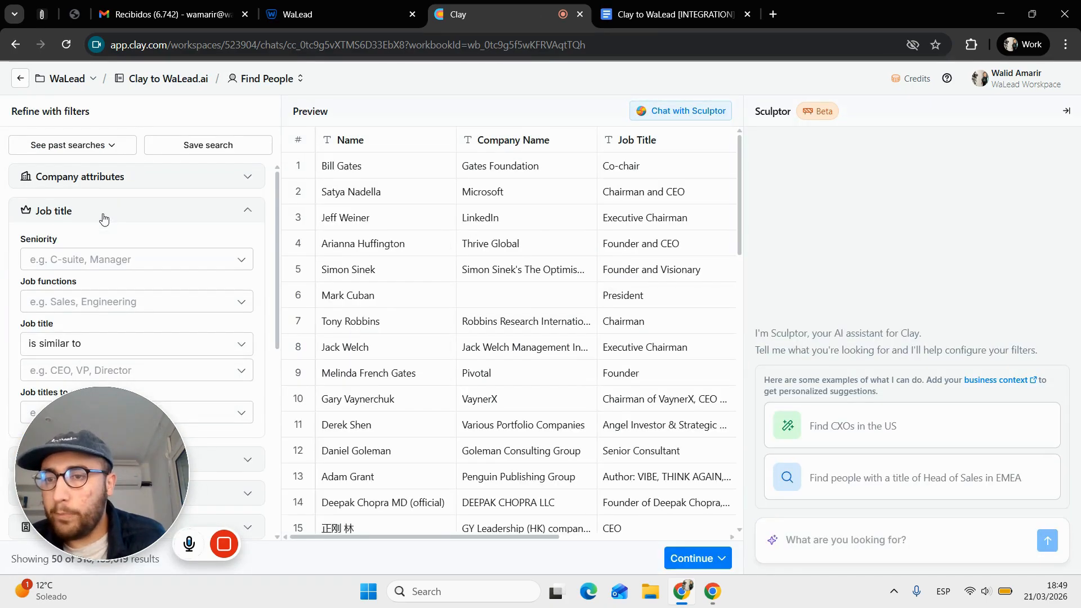
scroll(117, 357, "down", 3)
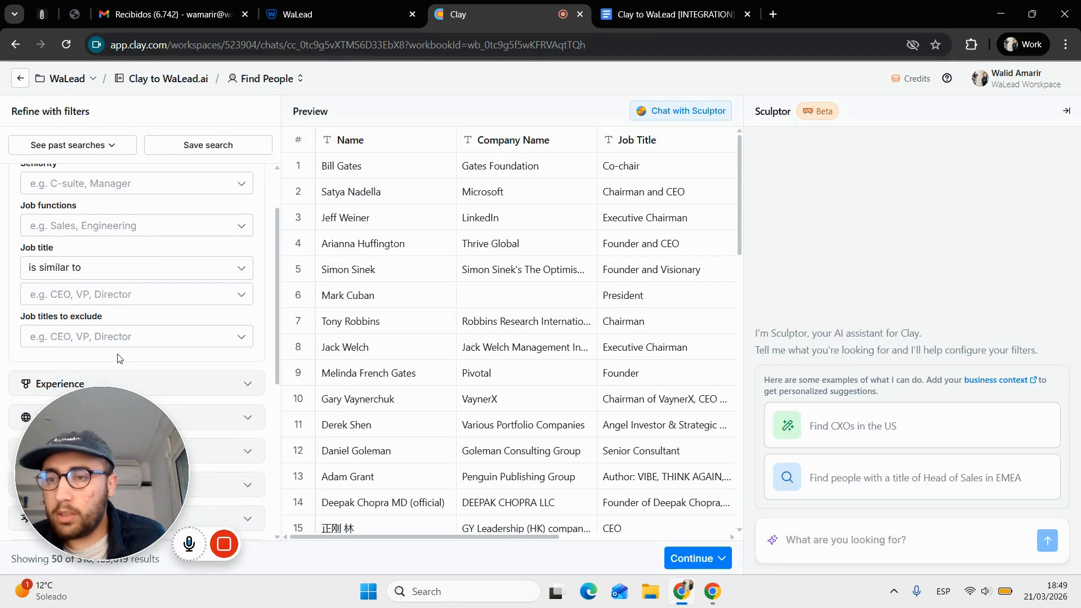
left_click(113, 295)
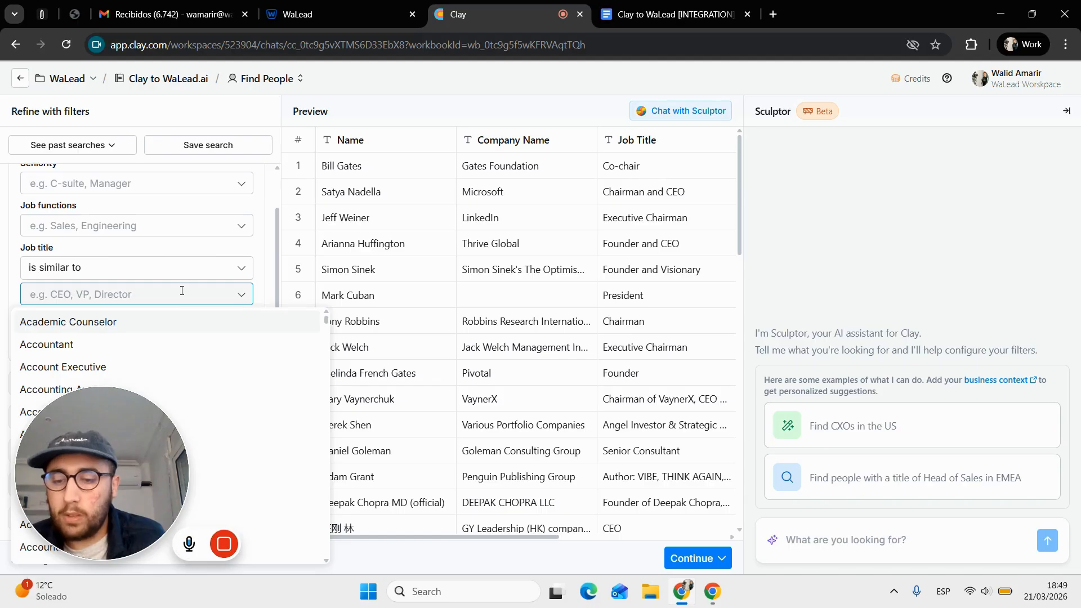
type("V")
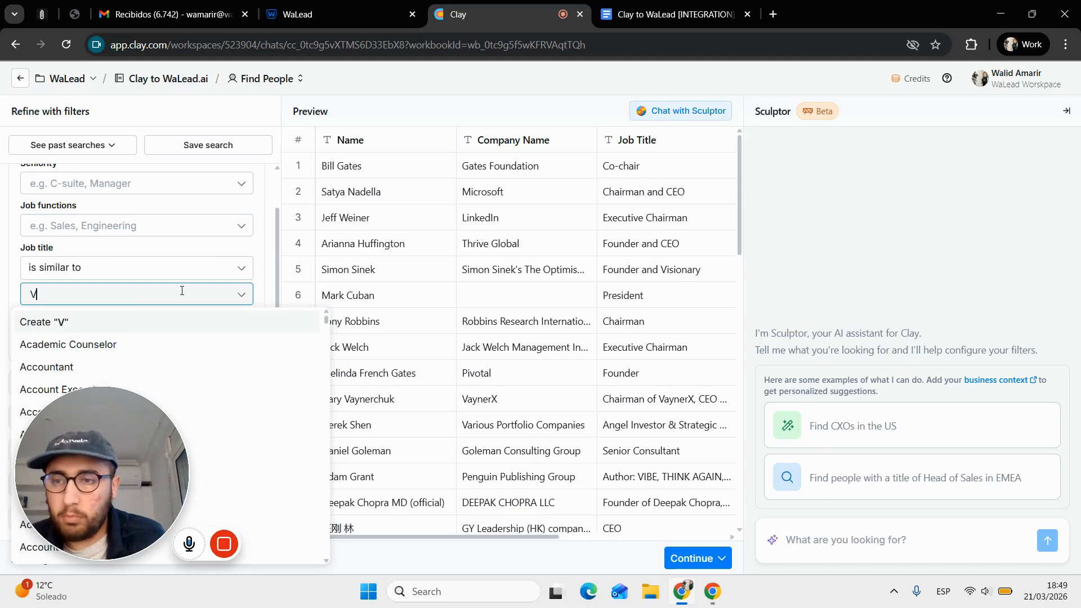
type("P Marketing")
key("Return")
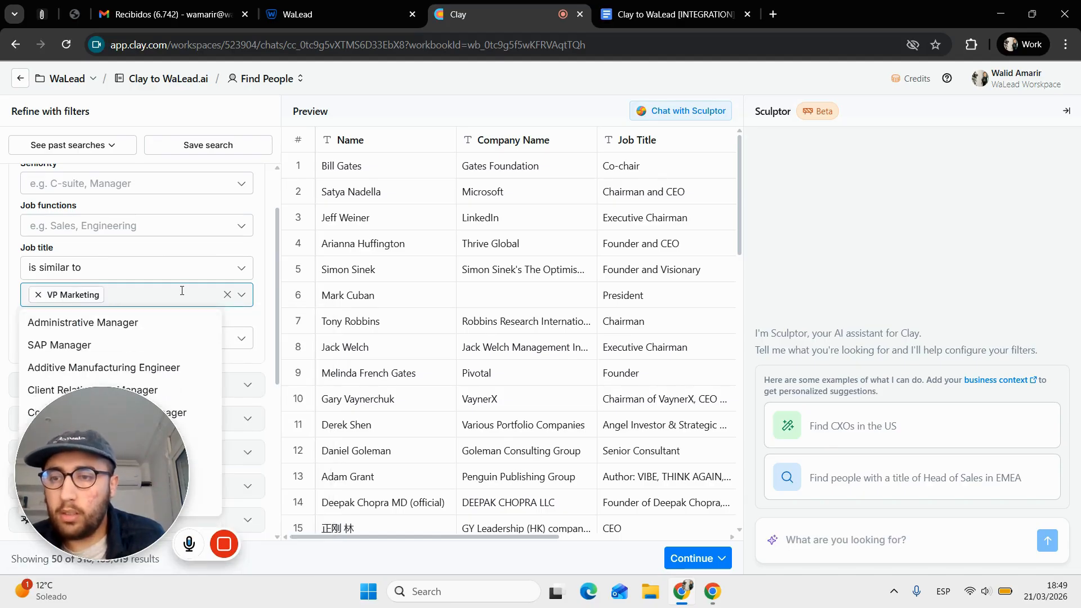
- Limit the people search to 10 results
scroll(236, 489, "down", 5)
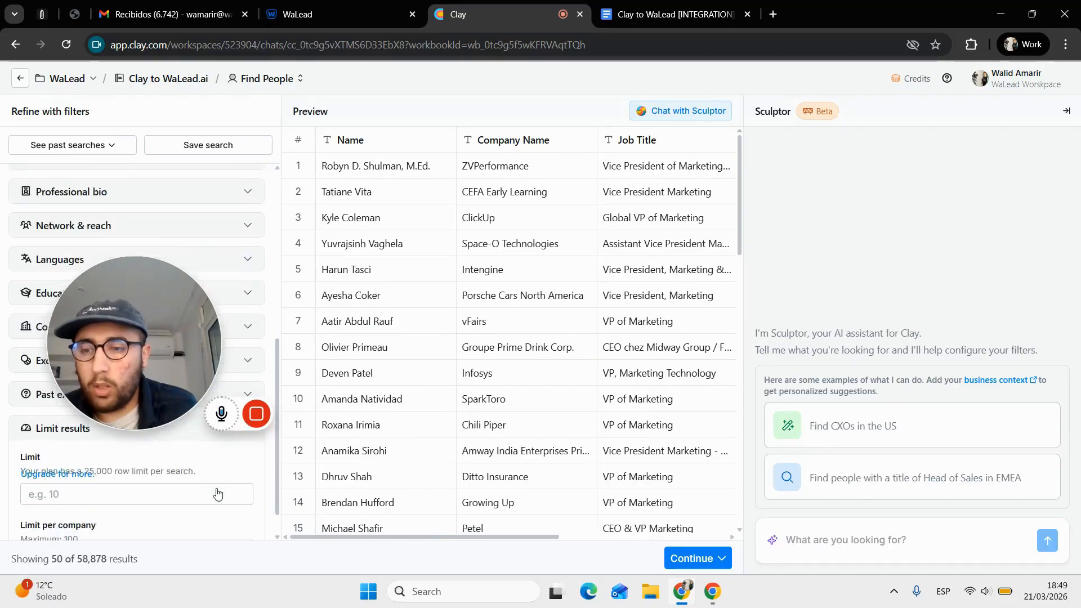
left_click(69, 451)
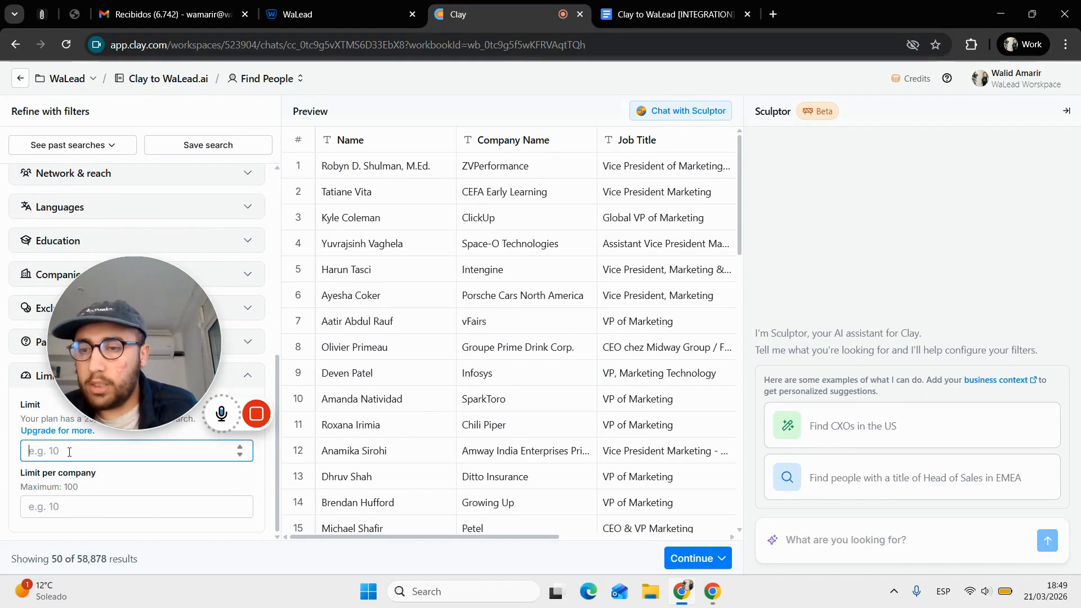
type("10")
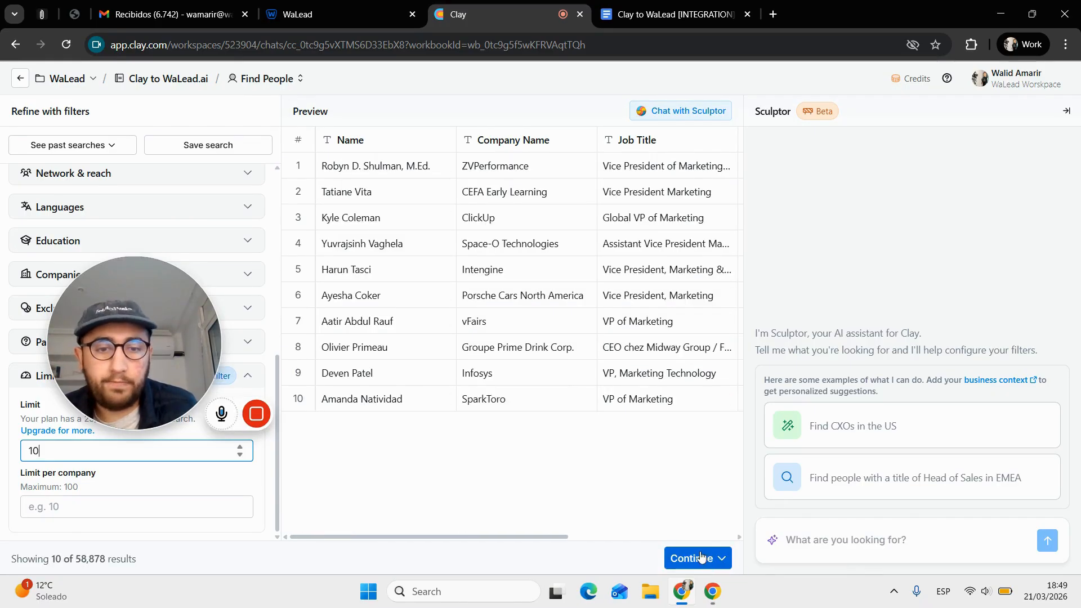
- Save the search results to a new table without any enrichments and close the Sculptor assistant
left_click(700, 557)
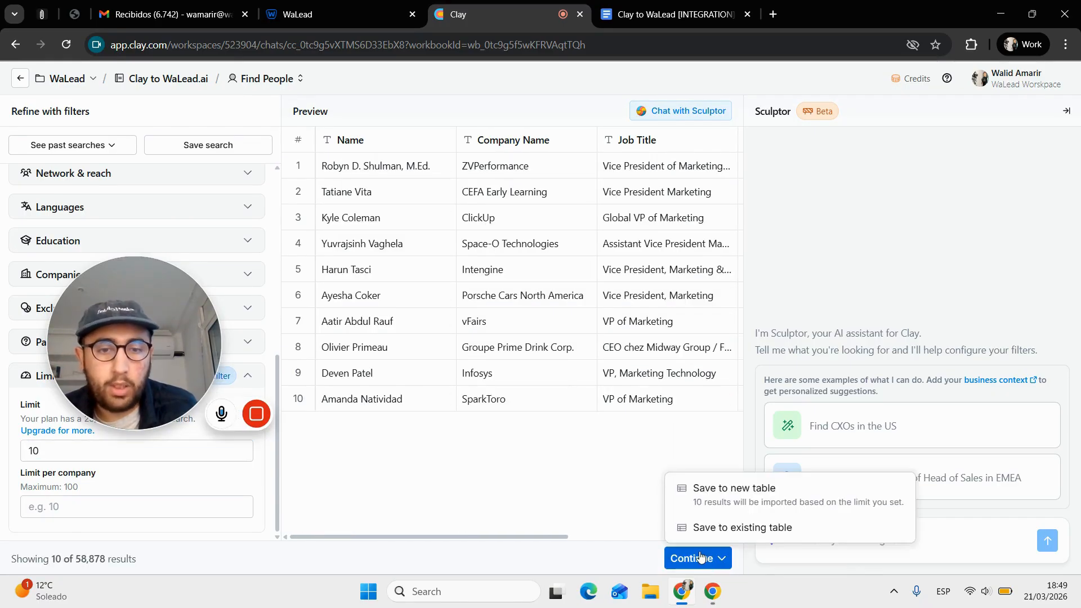
left_click(726, 525)
left_click(699, 95)
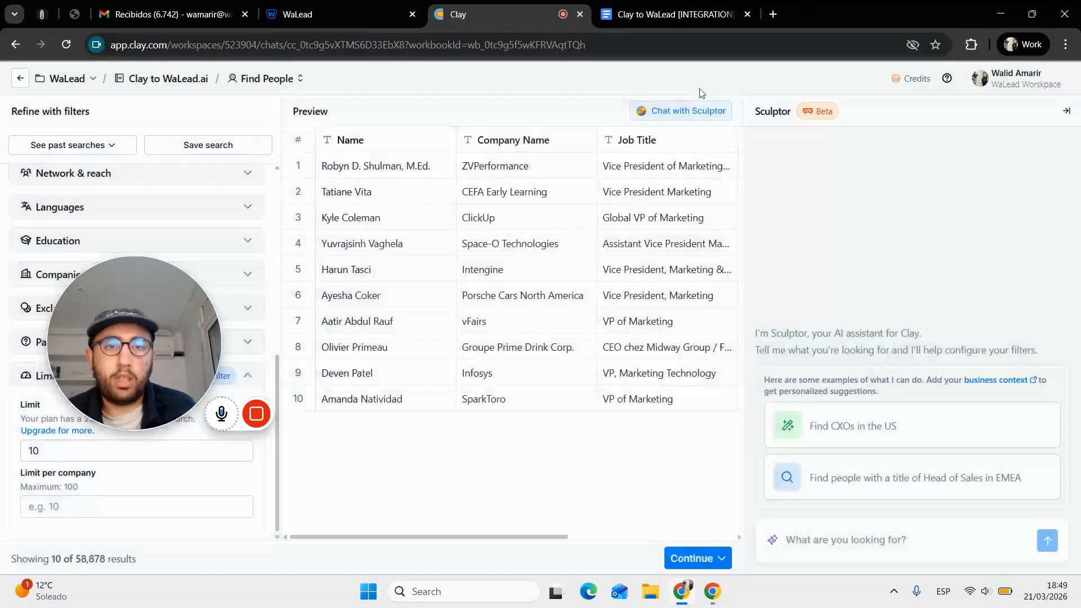
left_click(701, 557)
left_click(716, 506)
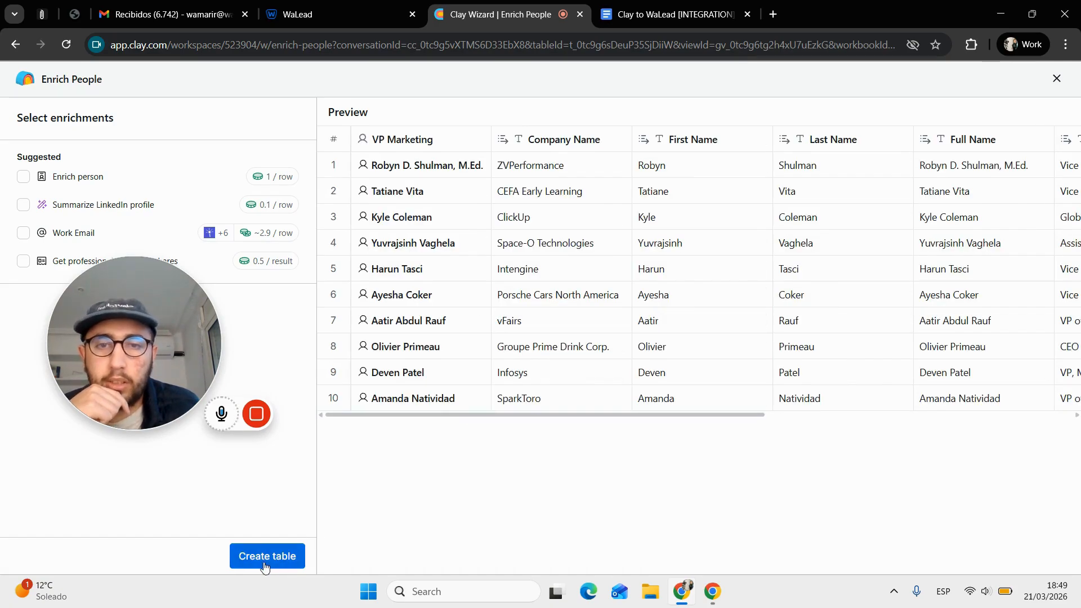
left_click(264, 564)
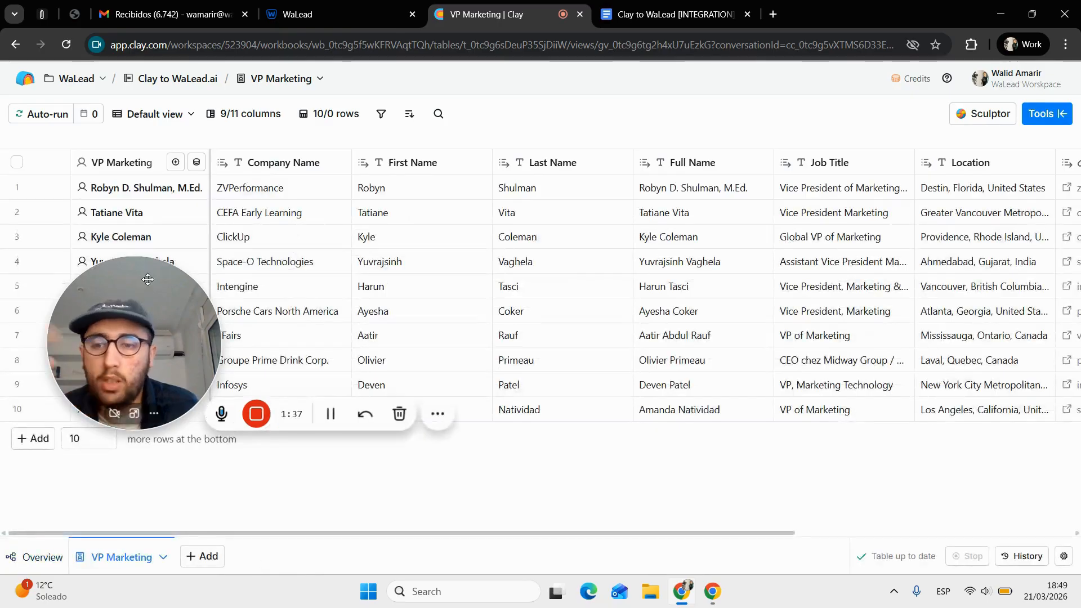
mouse_move(148, 279)
left_mouse_down()
mouse_move(131, 348)
mouse_move(118, 357)
left_mouse_up()
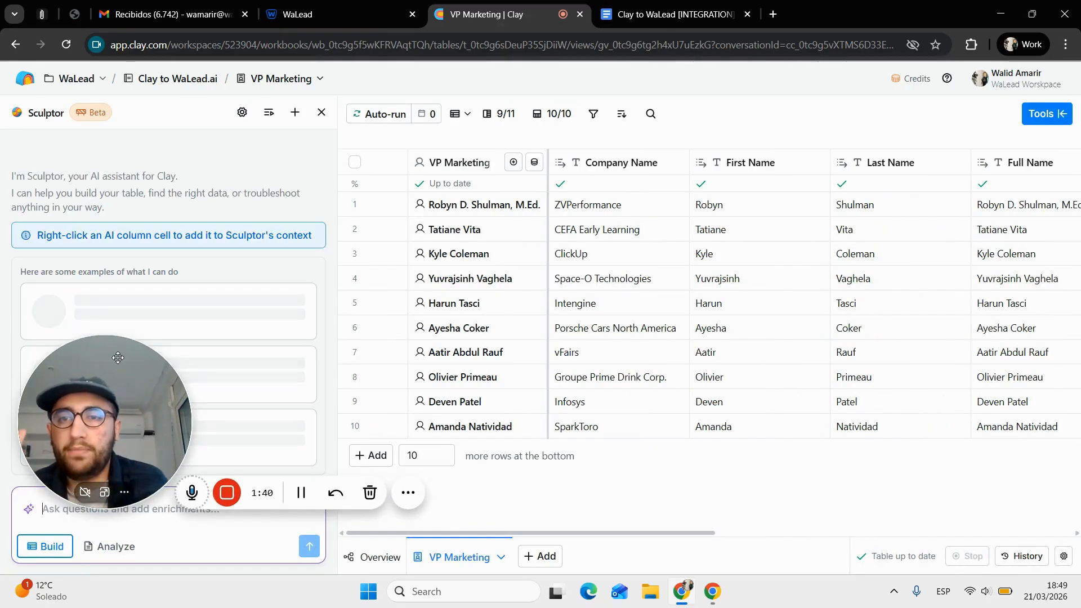
left_click(320, 112)
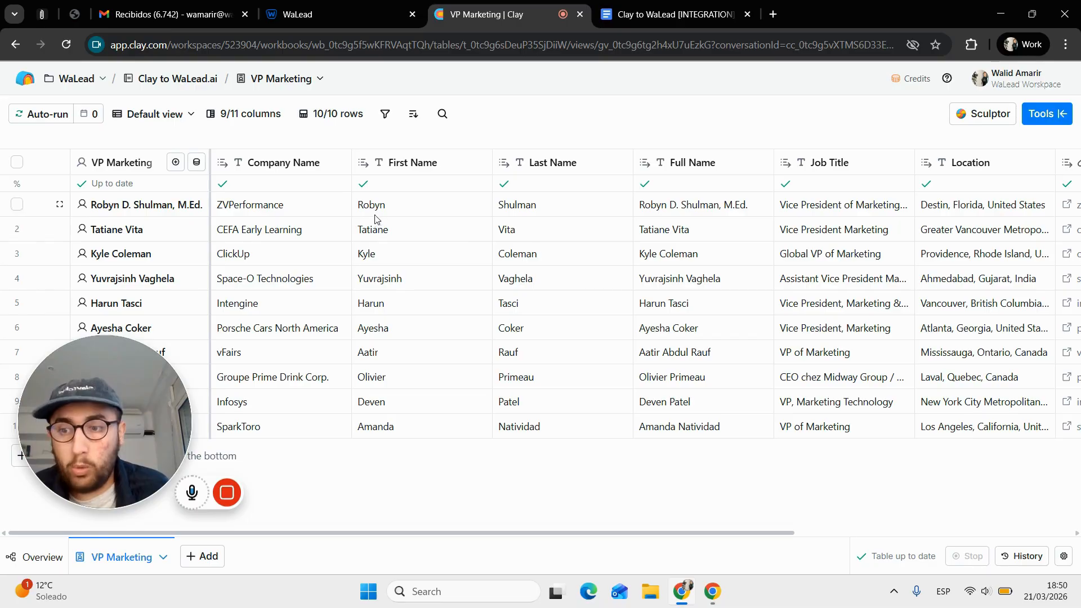
- Add an HTTP API enrichment column after LinkedIn Profile and open its manual configuration
scroll(582, 361, "right", 5)
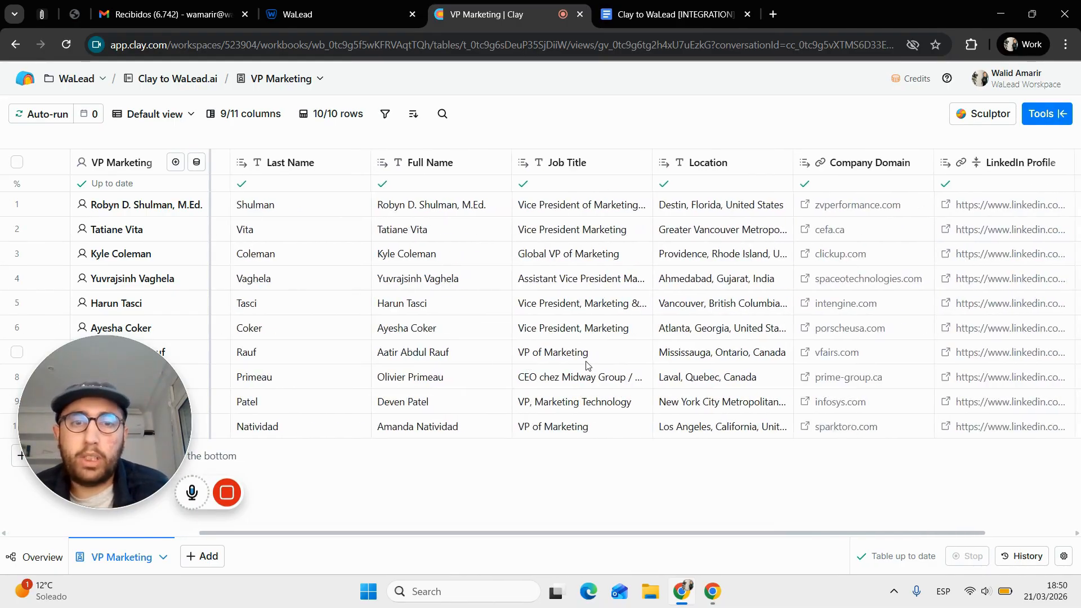
scroll(586, 366, "right", 5)
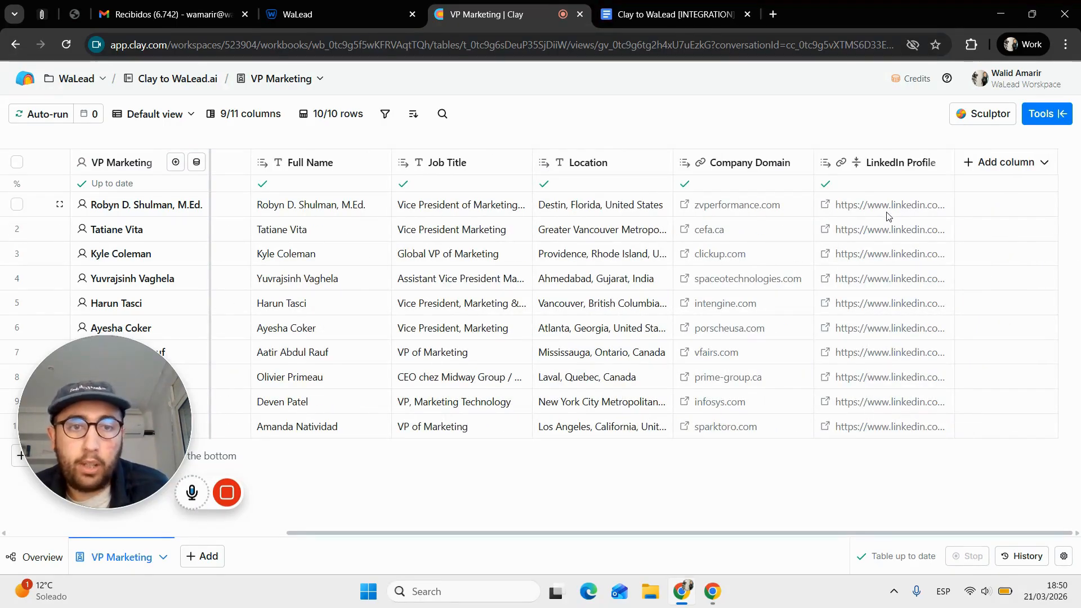
left_click(992, 169)
left_click(996, 195)
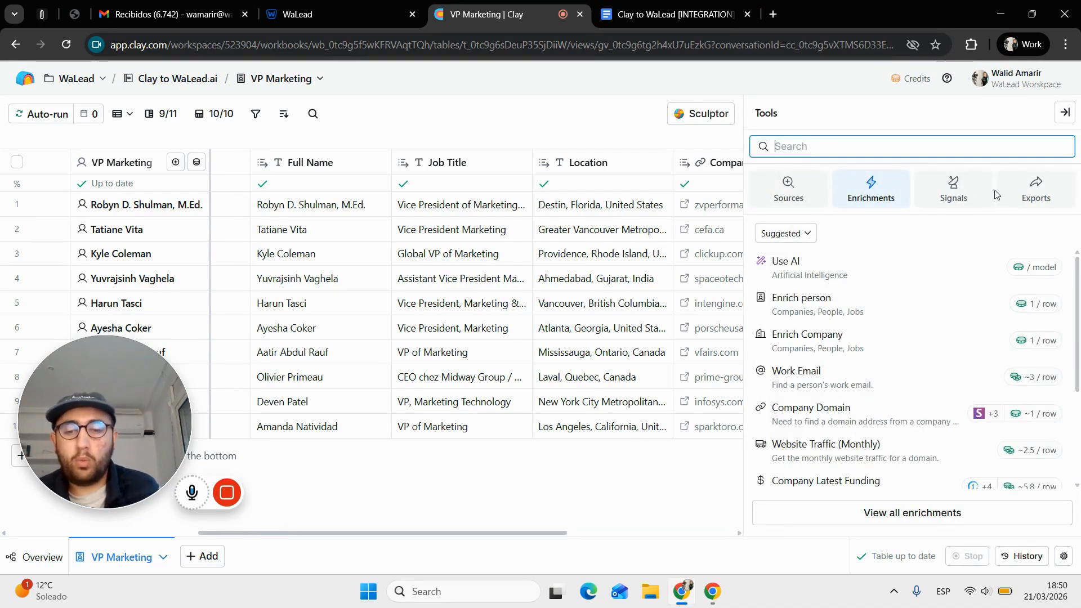
type("http")
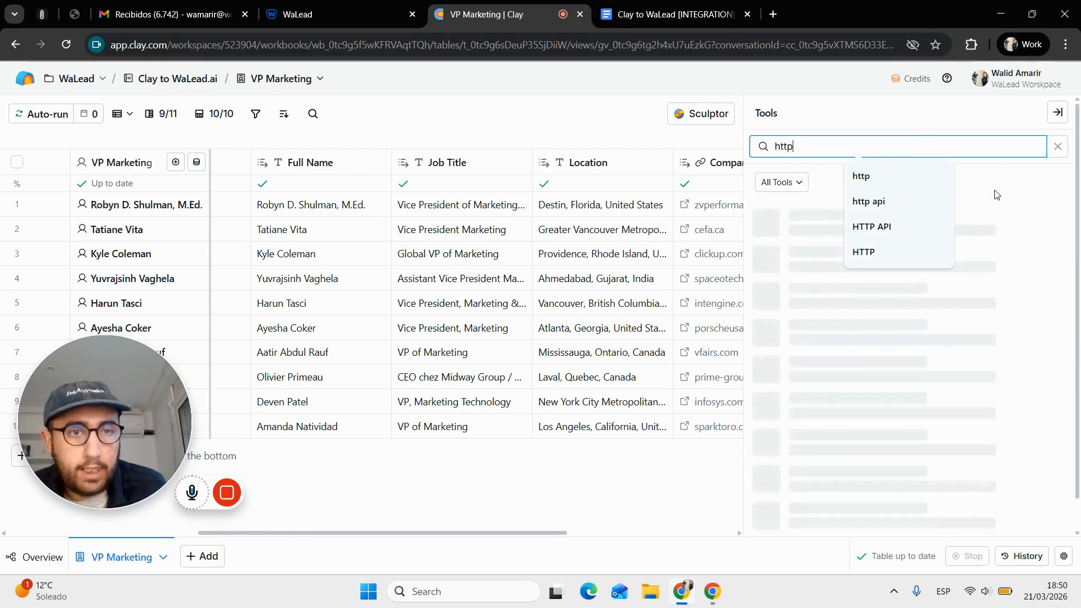
left_click(792, 231)
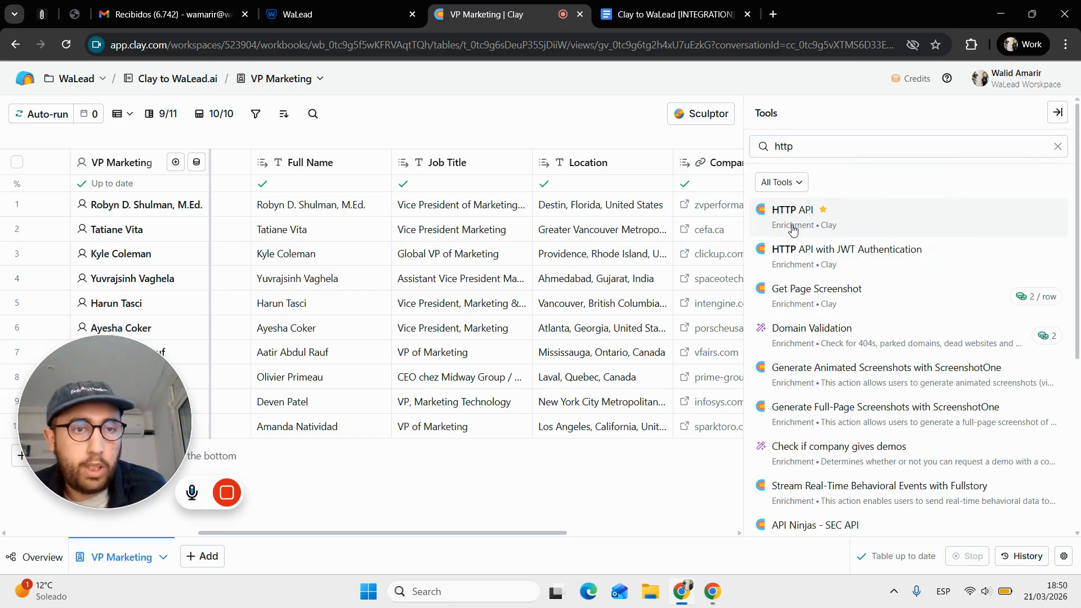
left_click(793, 225)
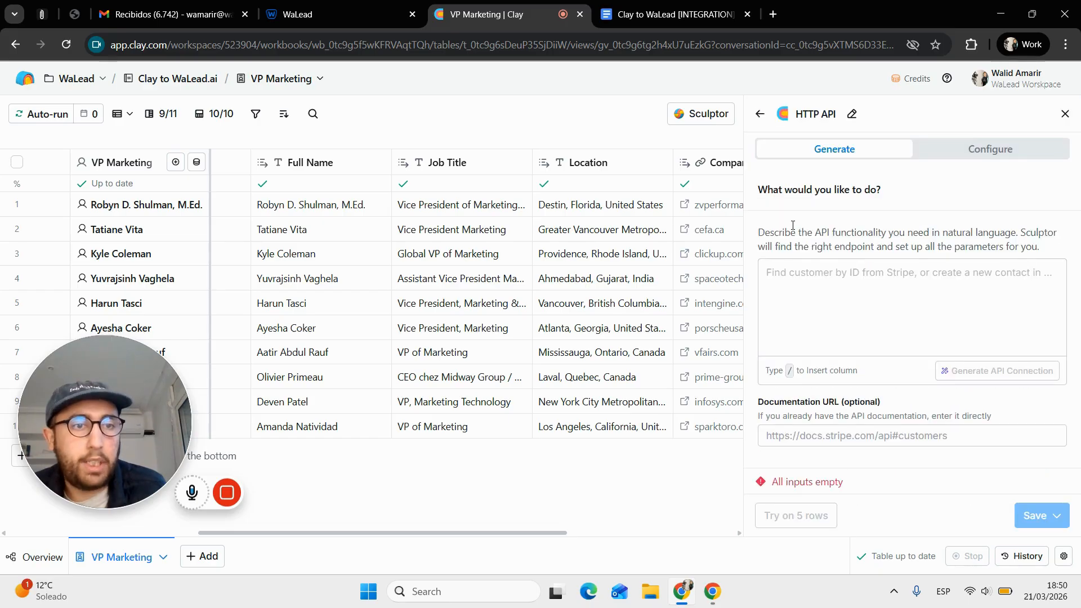
left_click(990, 151)
scroll(875, 446, "down", 4)
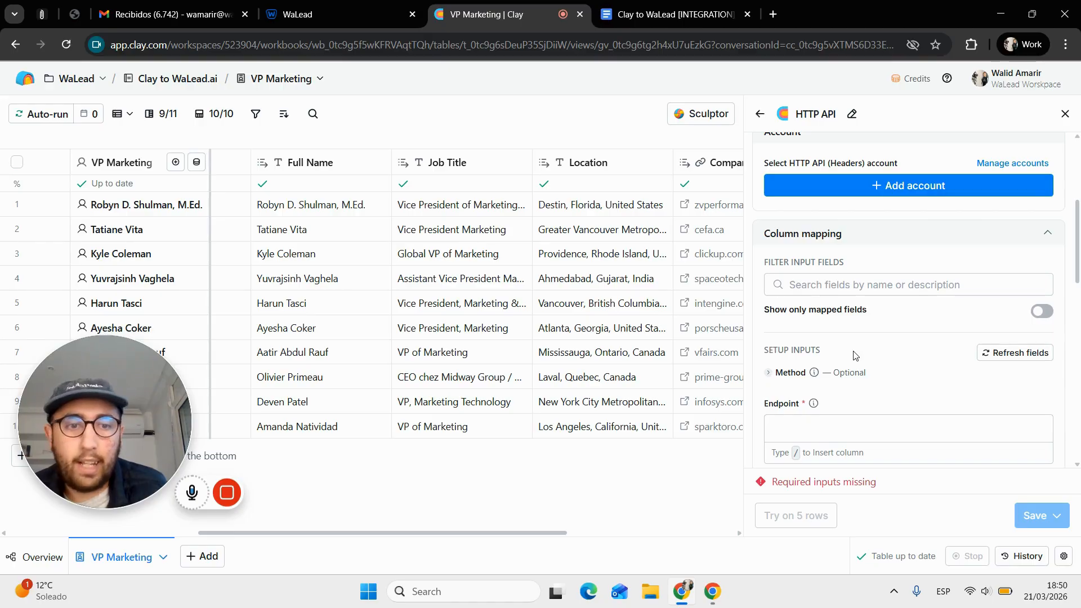
- Copy the endpoint URL from the "Clay to WaLead [INTEGRATION]" document in Google Docs
left_click(670, 14)
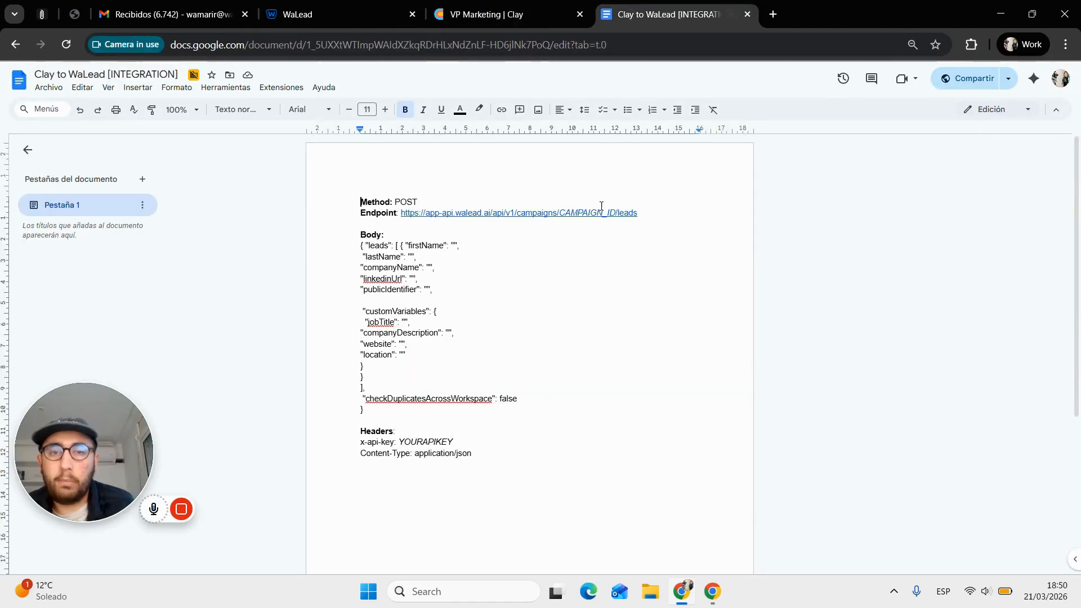
left_click_drag(638, 213, 401, 217)
key("ctrl+c")
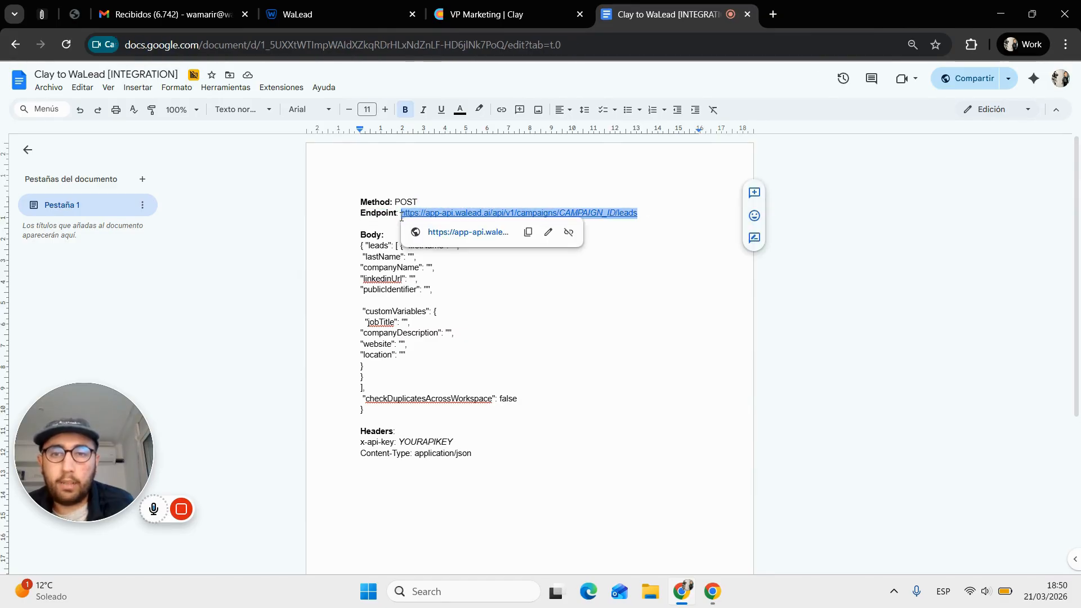
left_click(512, 6)
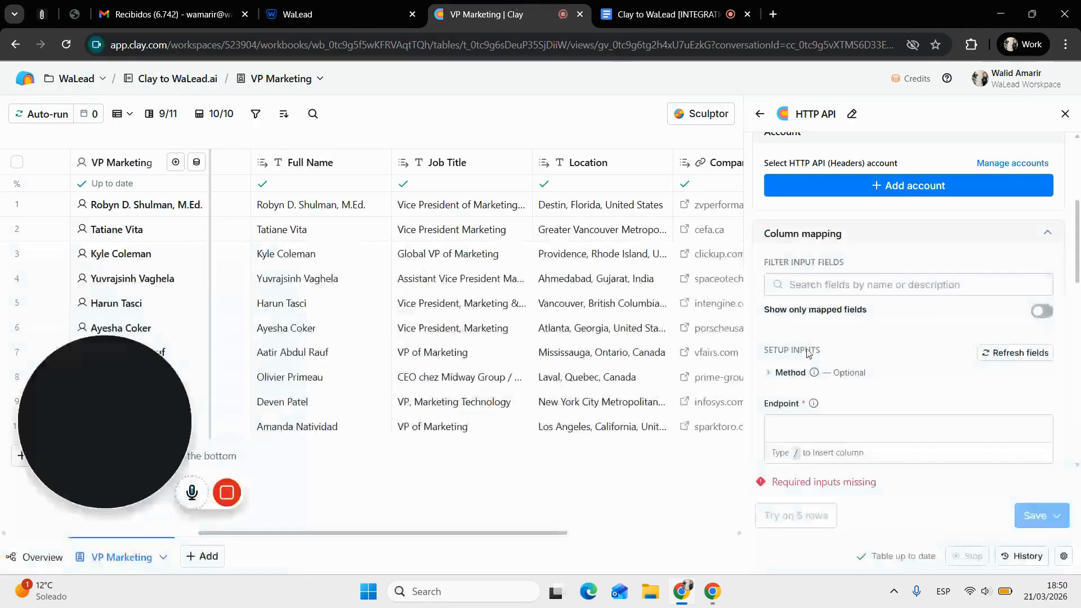
left_click(779, 372)
left_click(813, 398)
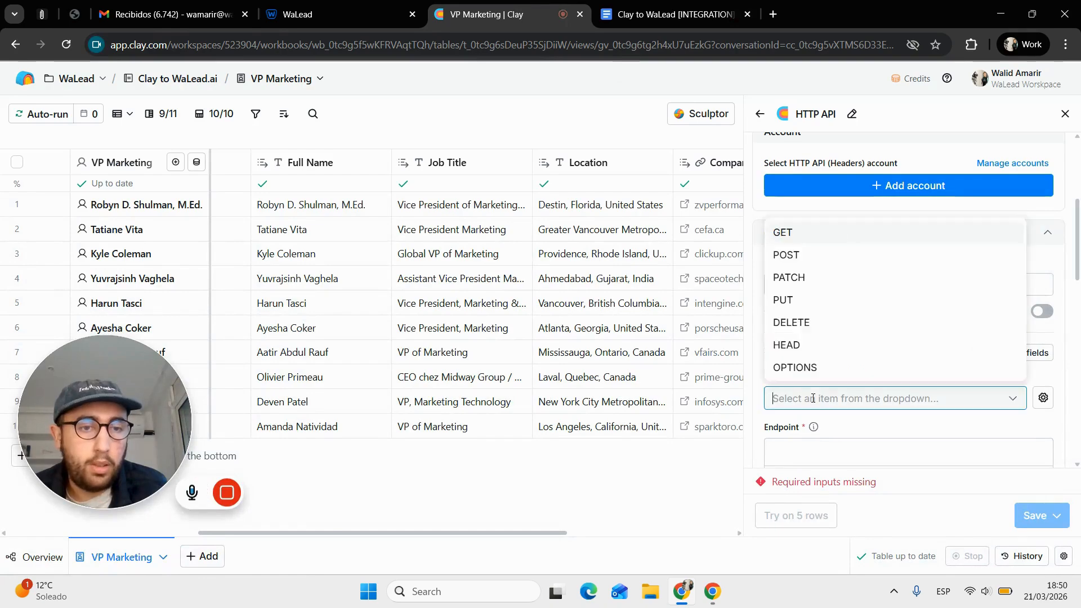
left_click(830, 255)
scroll(821, 444, "down", 3)
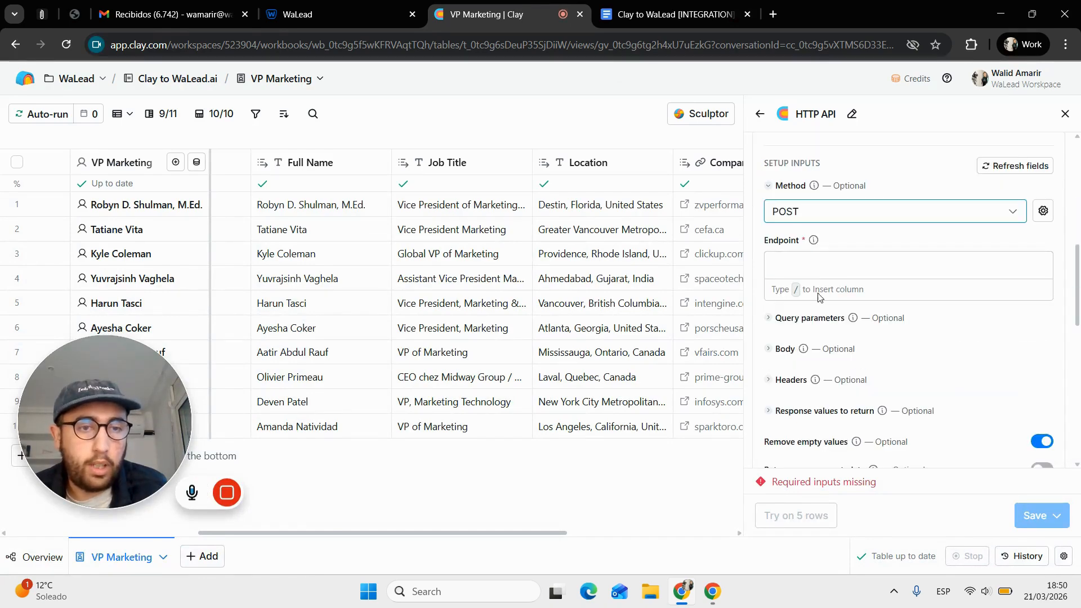
left_click(812, 266)
key("ctrl+v")
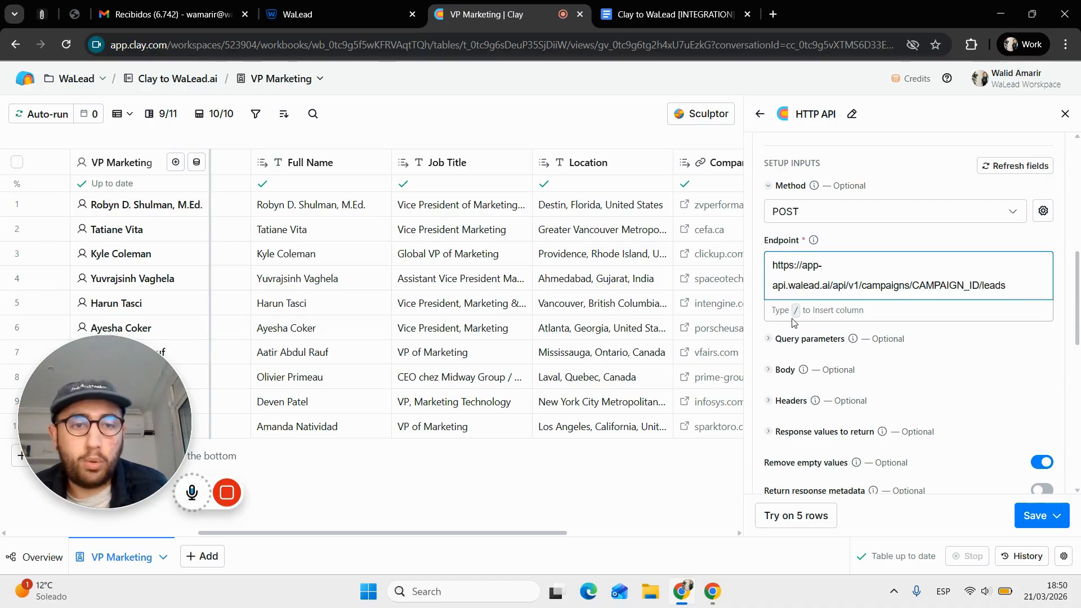
- Take the x-api-key header name from the Google Docs integration document and, in Clay, add two header pairs, naming the first key x-api-key
left_click(690, 4)
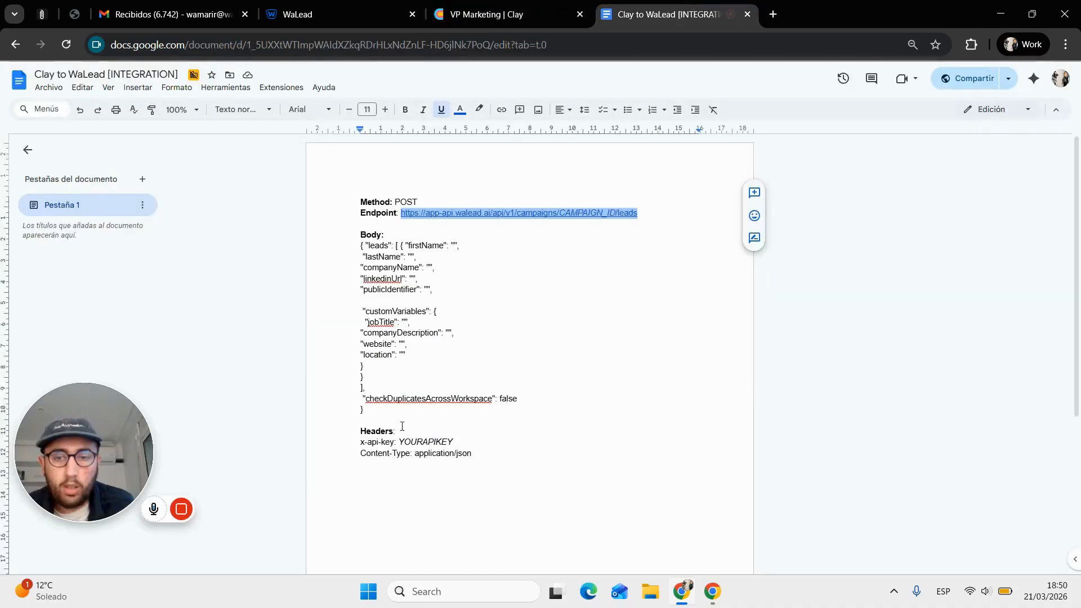
left_click_drag(361, 442, 392, 444)
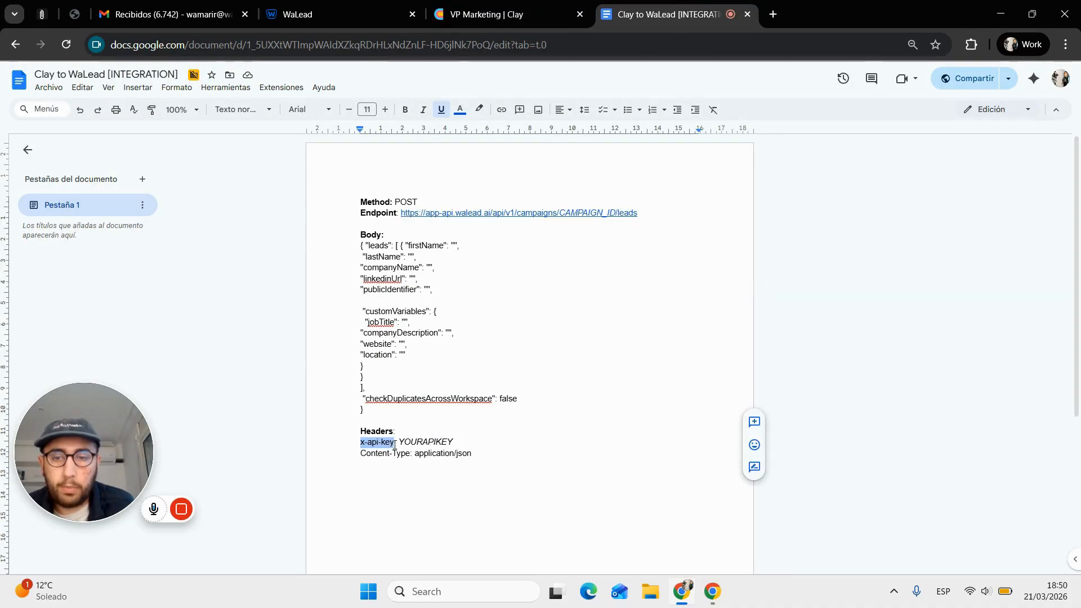
left_click(496, 14)
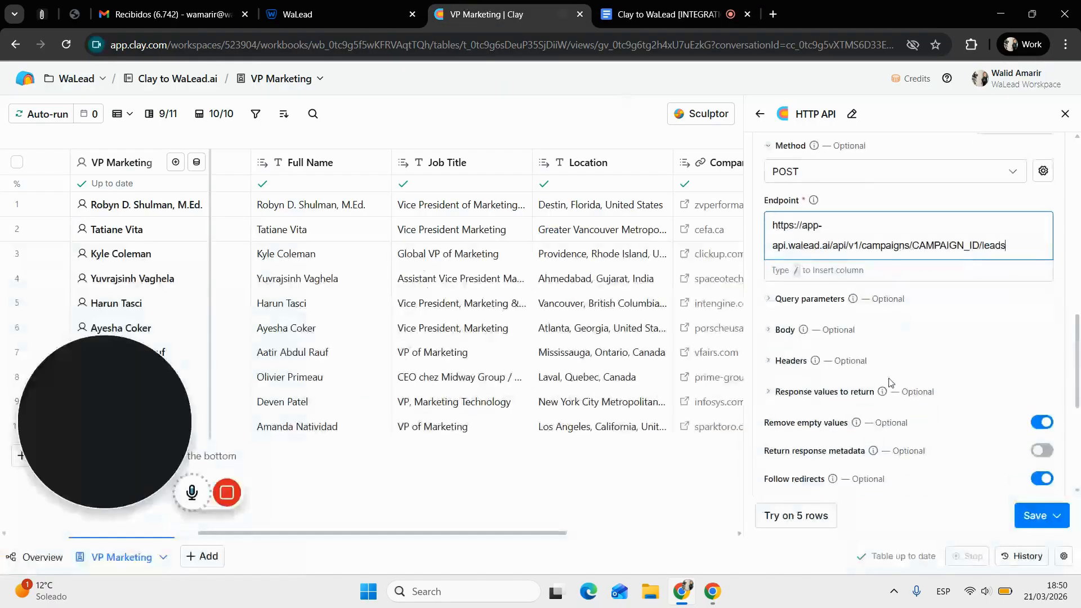
scroll(889, 382, "down", 4)
scroll(889, 382, "up", 5)
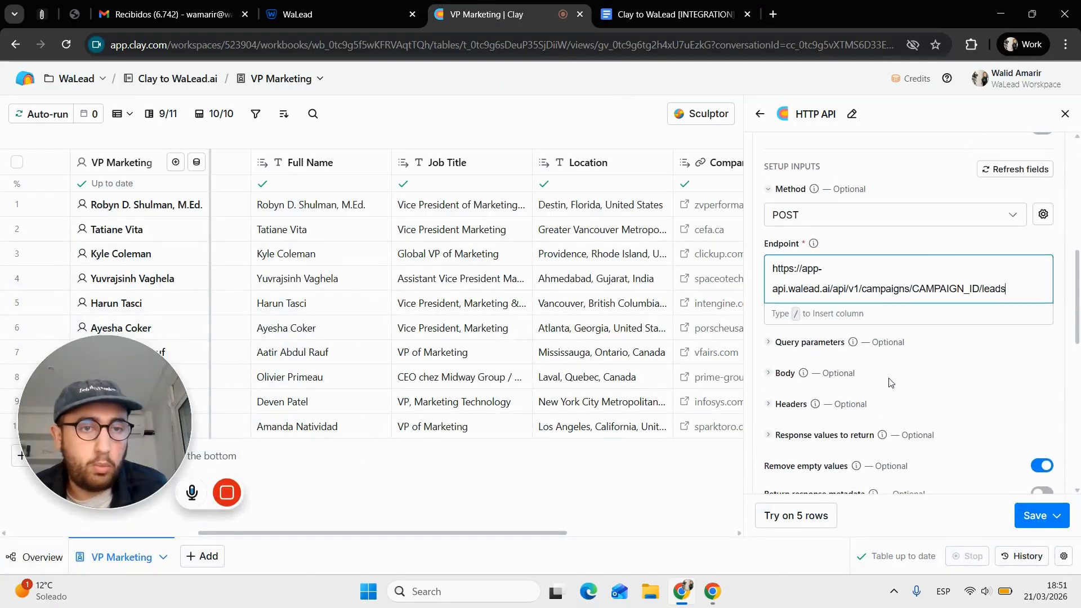
scroll(889, 382, "down", 1)
left_click(779, 366)
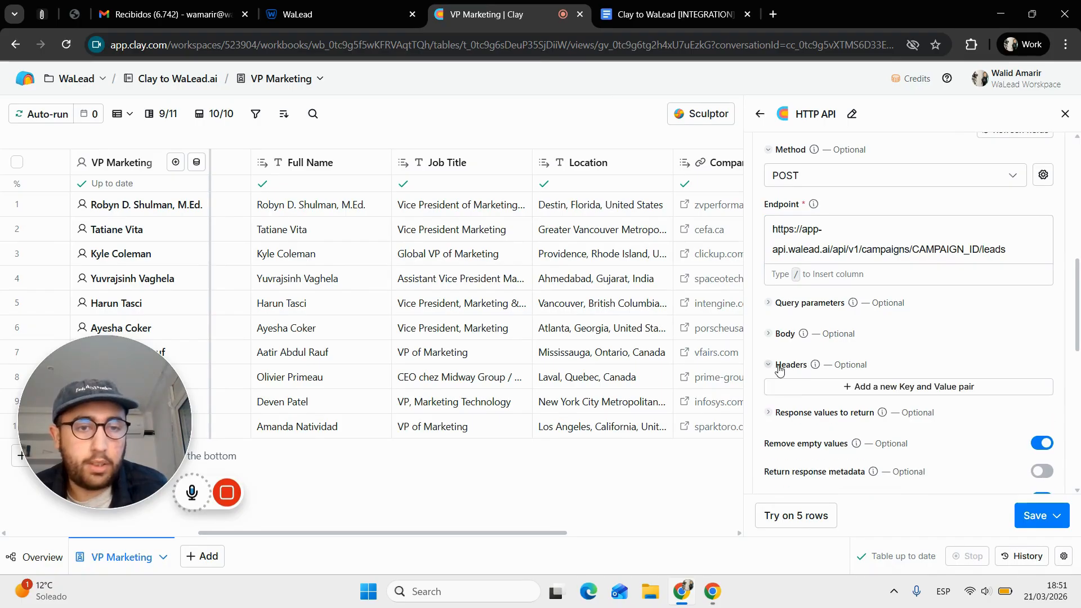
left_click(808, 385)
left_click(842, 440)
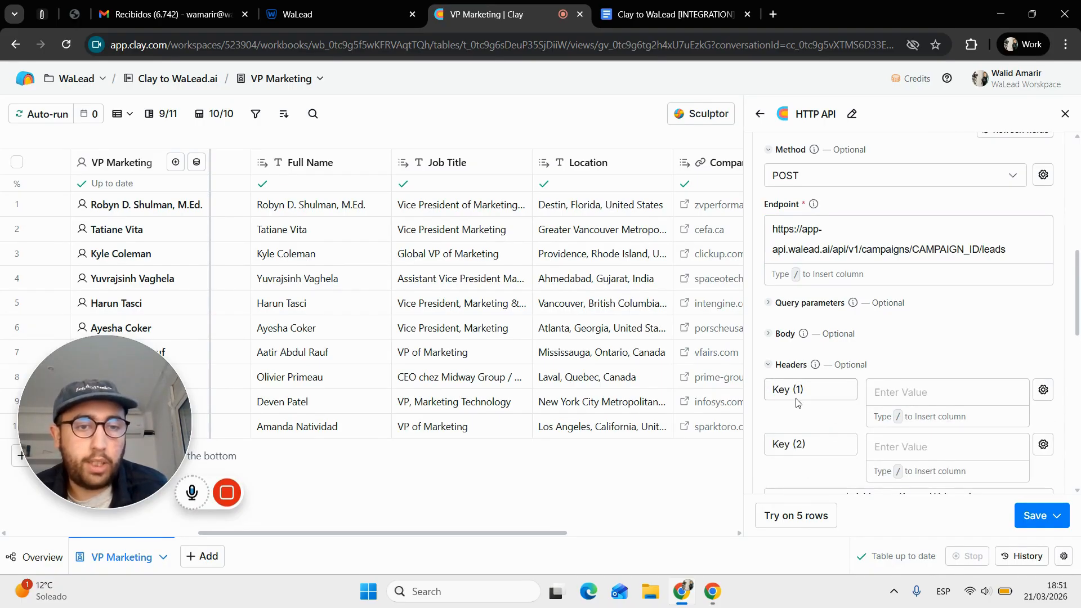
left_click(796, 392)
type("x-api-key")
- Copy the Content-Type header name from the Google Docs document and set it as the second header's key in Clay
left_click(645, 4)
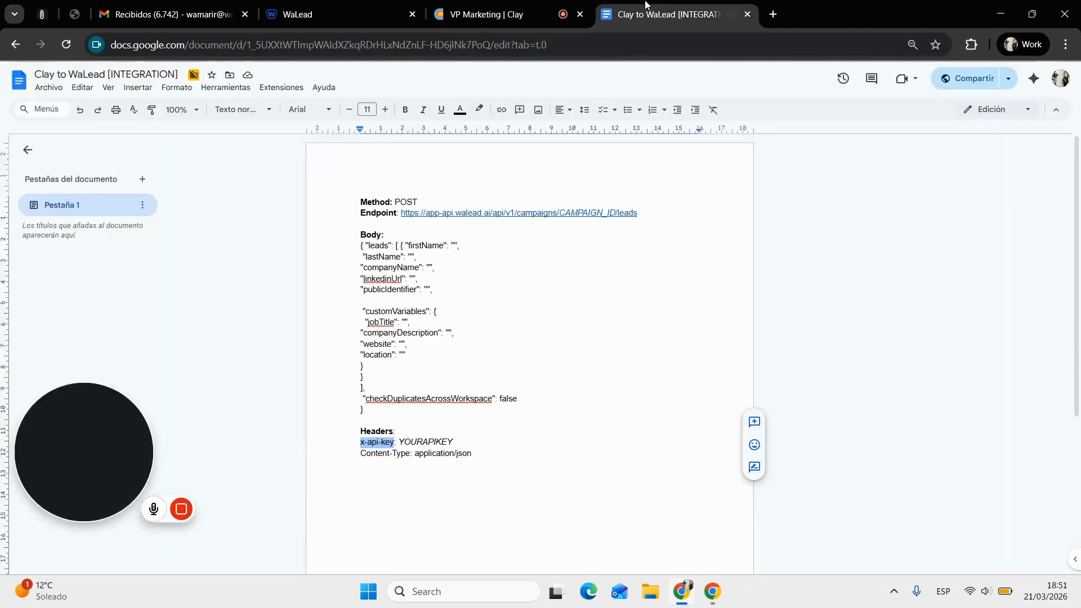
left_click_drag(411, 454, 360, 454)
key("ctrl+c")
left_click(532, 5)
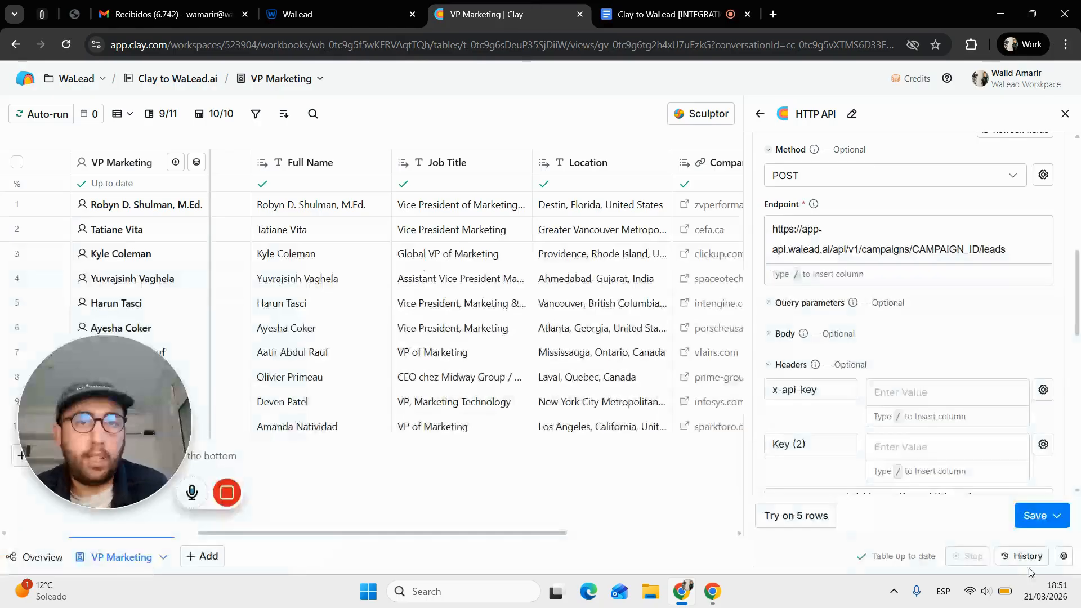
left_click_drag(811, 444, 772, 444)
key("BackSpace")
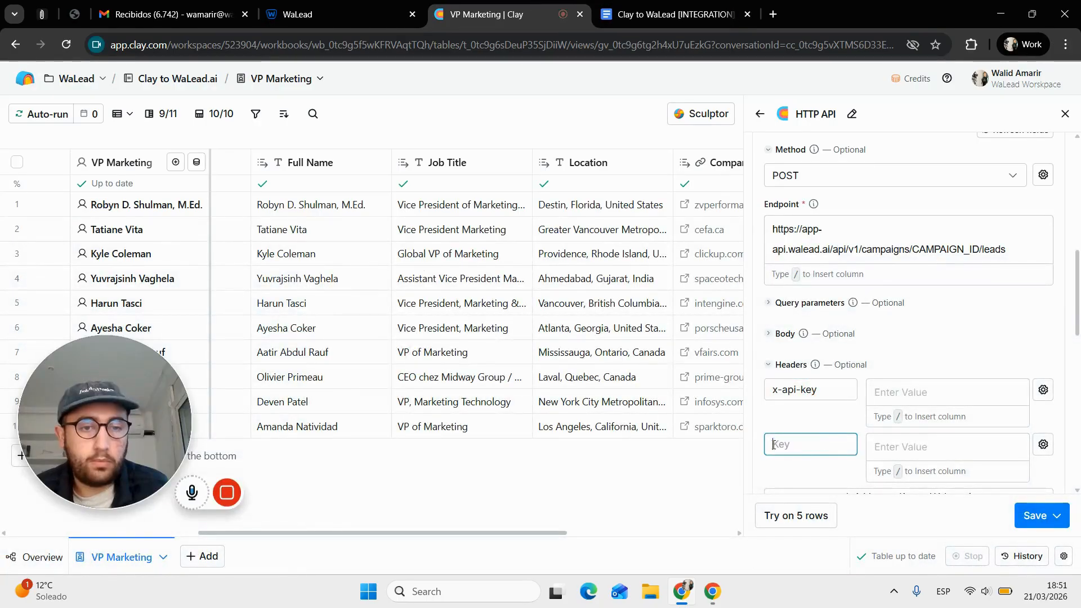
key("ctrl+v")
- Copy application/json from the Google Docs document and set it as the Content-Type header's value in Clay
left_click(670, 12)
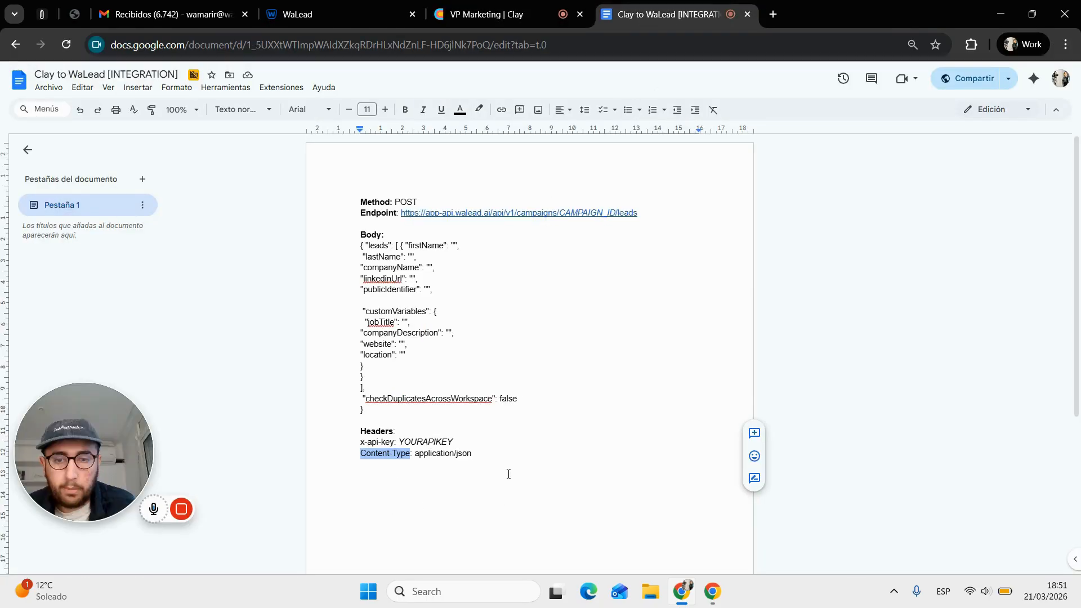
left_click_drag(472, 453, 413, 459)
key("ctrl+c")
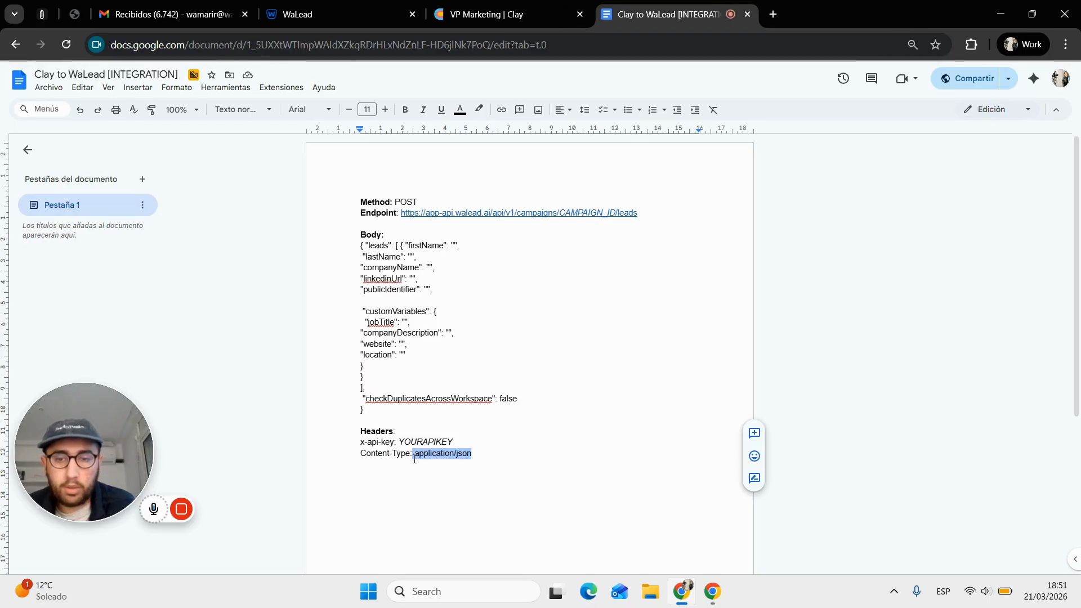
left_click(455, 459)
left_click_drag(467, 455, 423, 458)
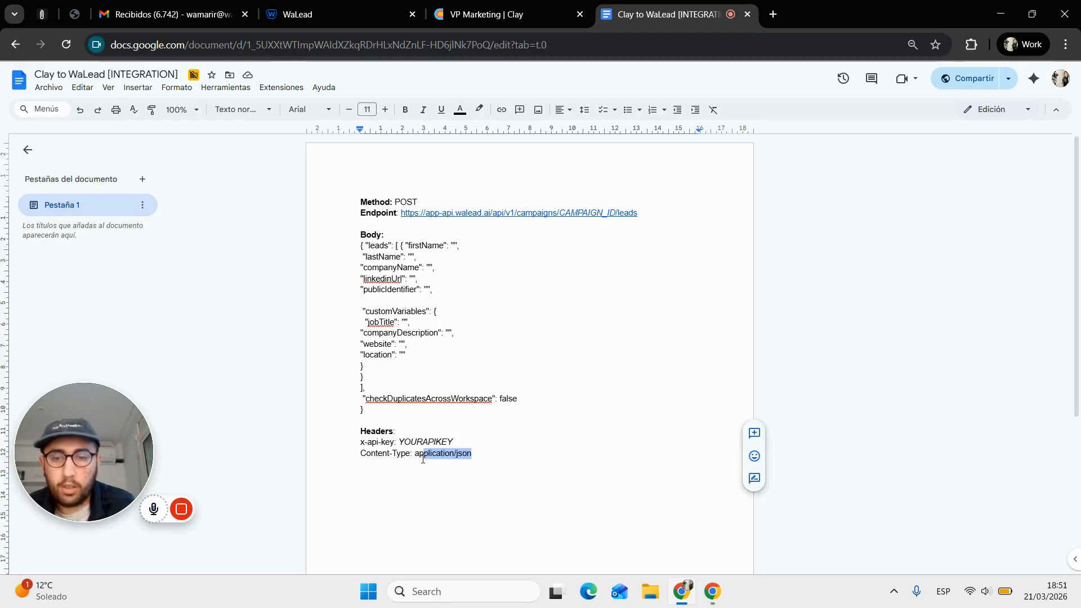
left_click(495, 14)
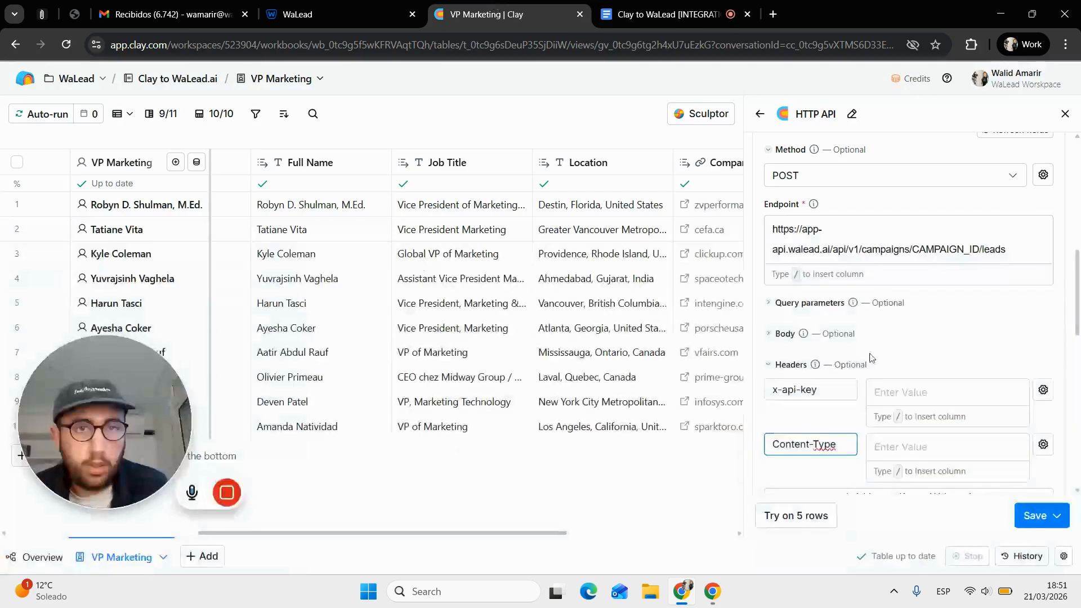
left_click(907, 449)
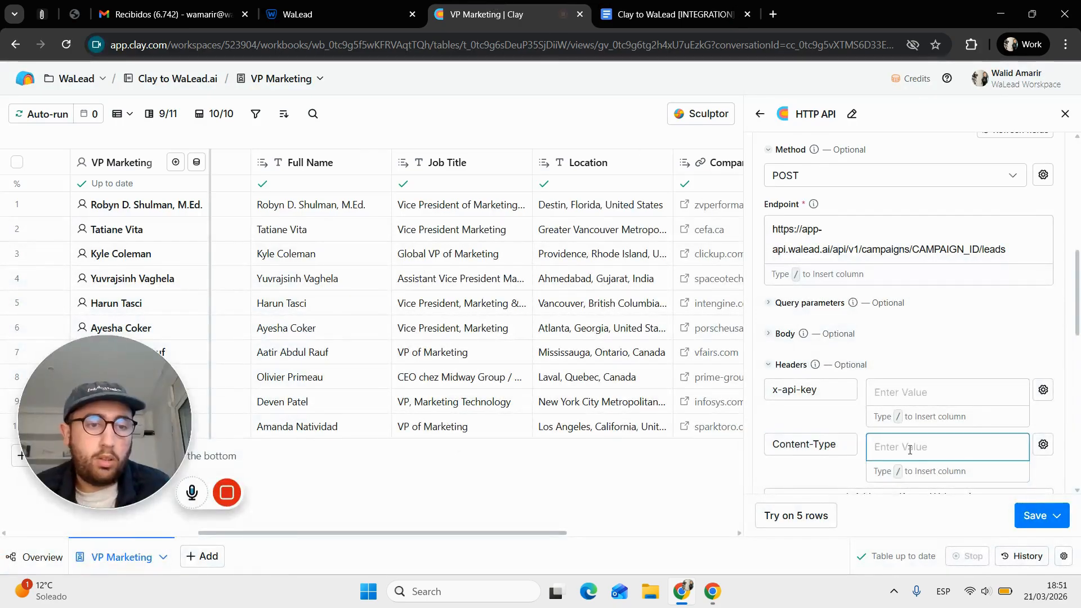
key("ctrl+v")
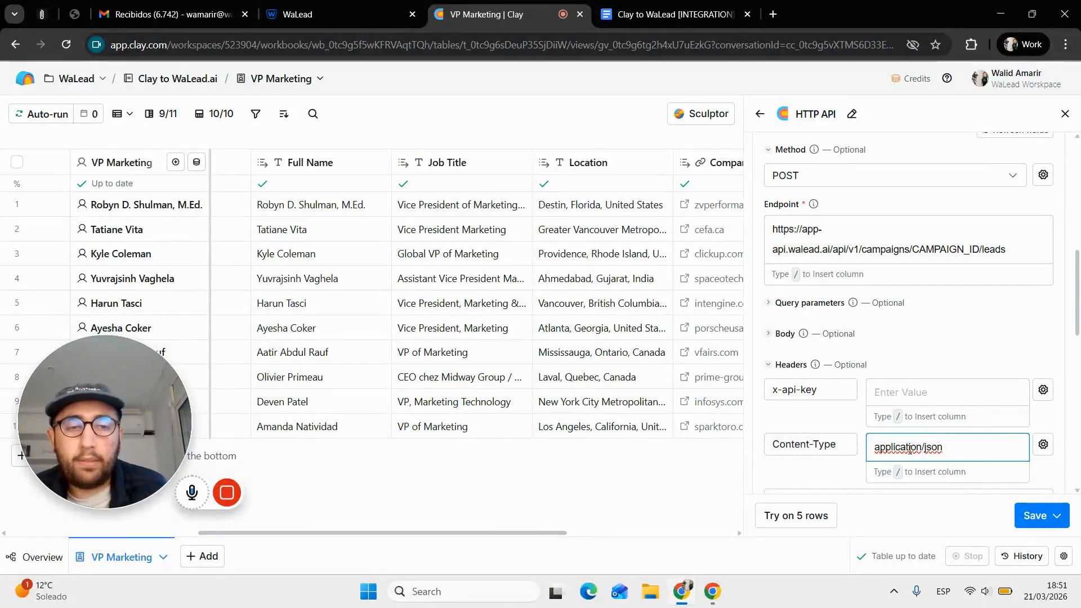
- In WaLead's API key settings, create a new API key named "api test" without an expiration date and copy it
left_click(328, 7)
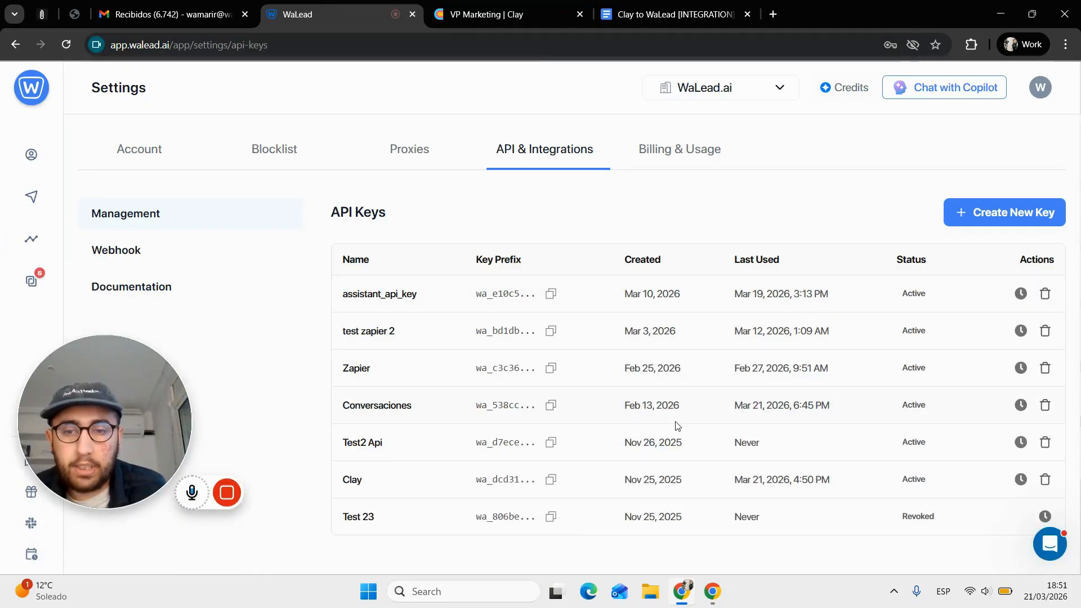
left_click(964, 215)
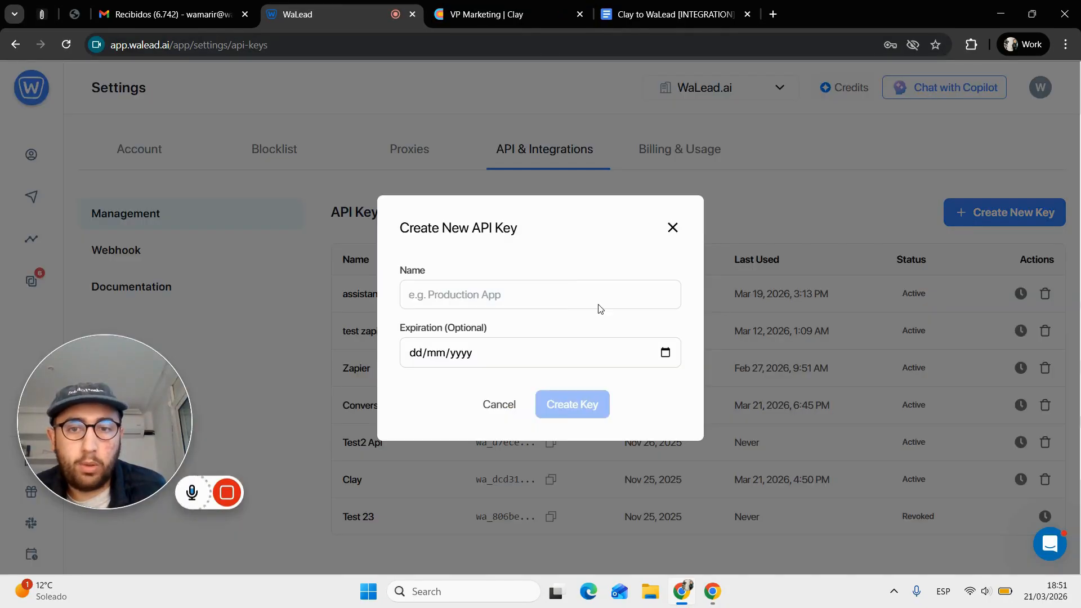
left_click(573, 293)
type("api test")
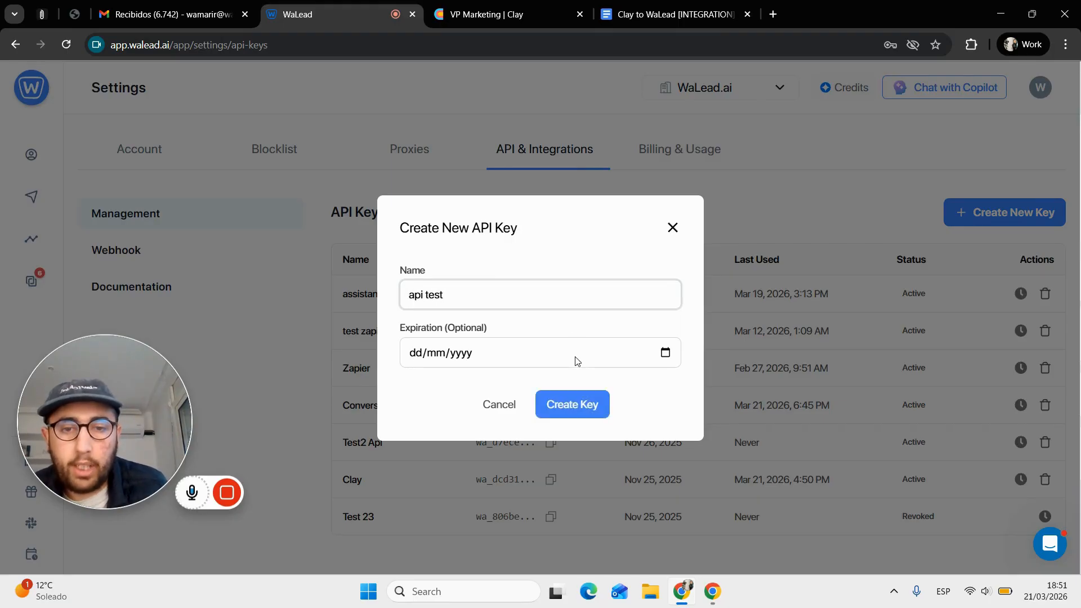
left_click(575, 404)
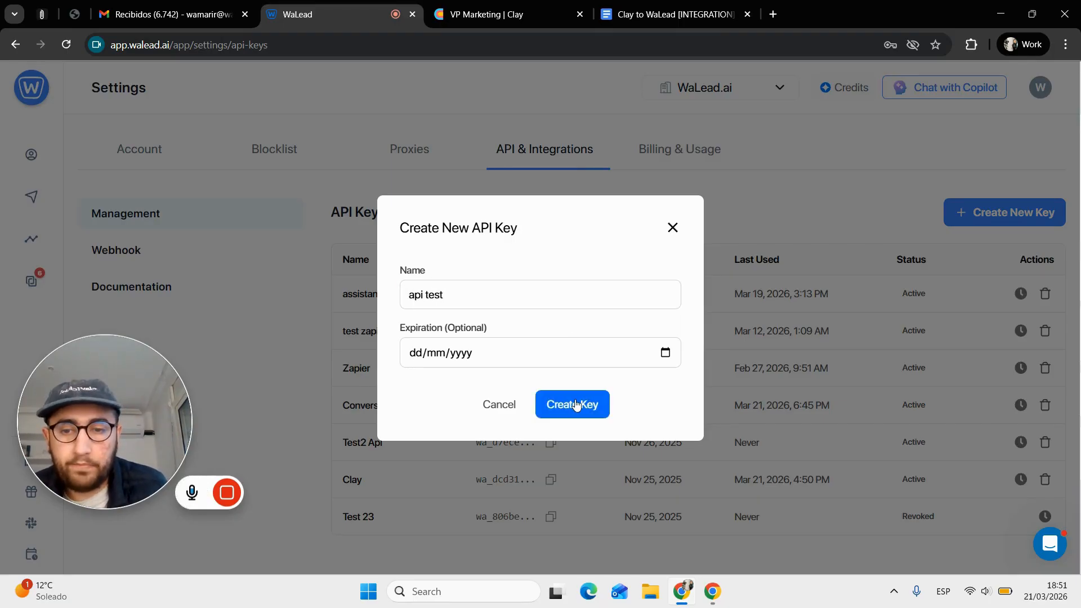
left_click(575, 404)
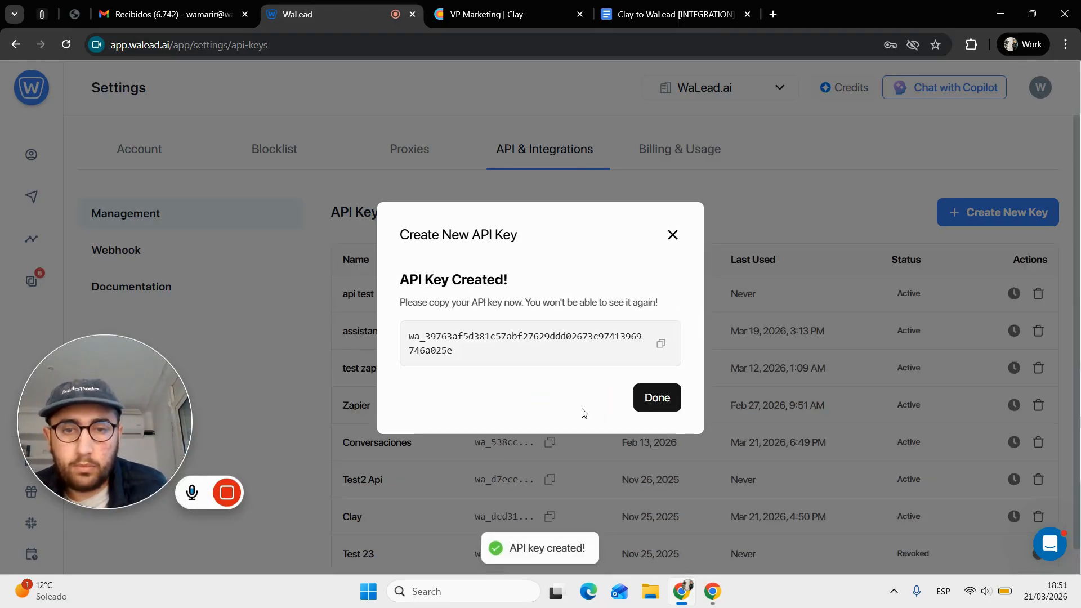
left_click(665, 343)
left_click(657, 397)
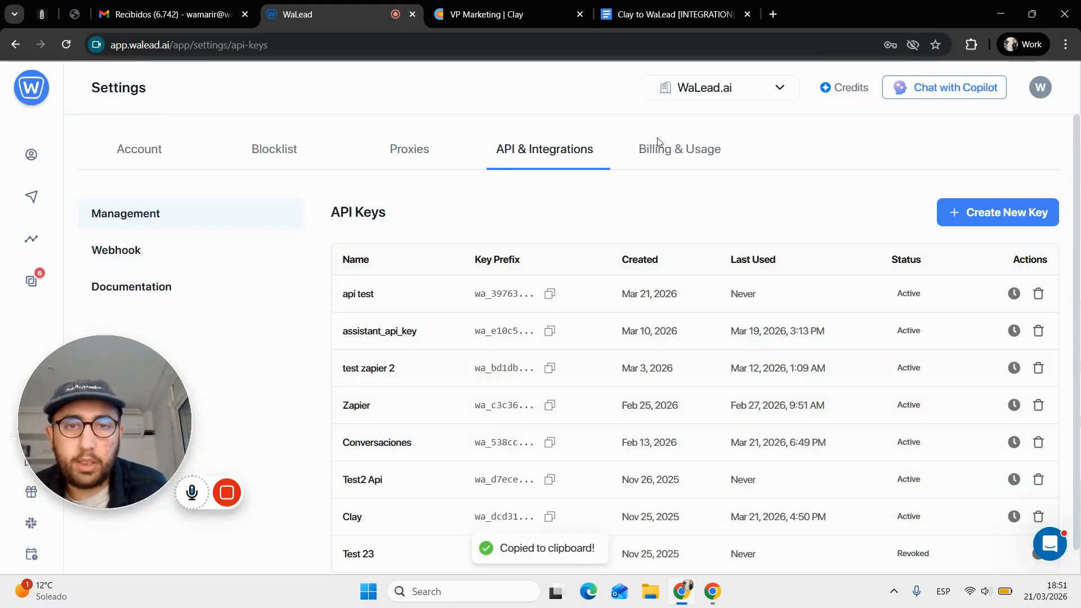
- Back in Clay, paste the copied API key as the value of the x-api-key header
left_click(659, 5)
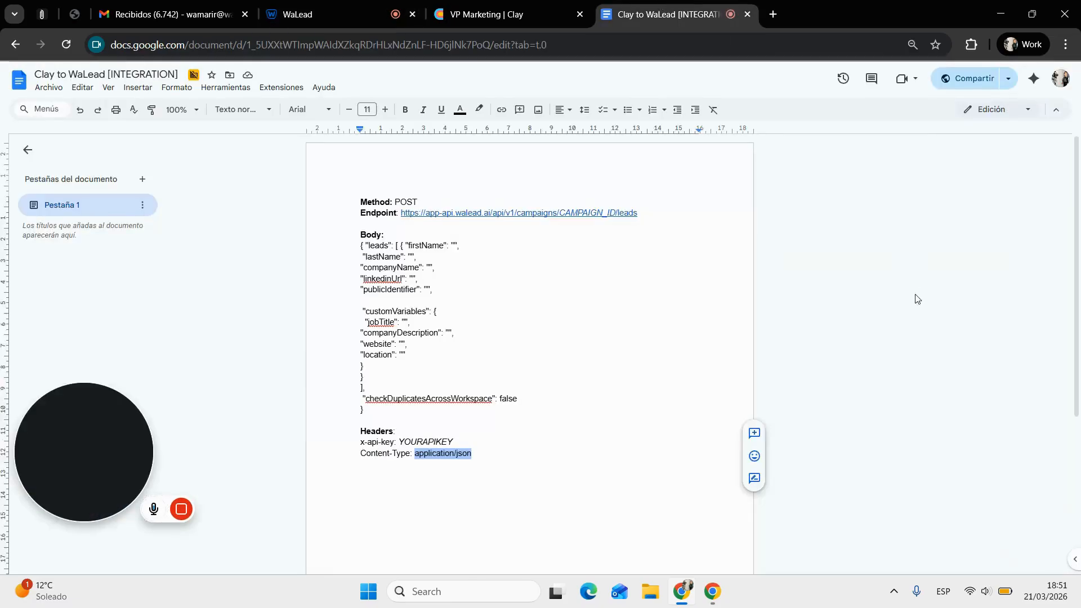
left_click(572, 9)
left_click(903, 388)
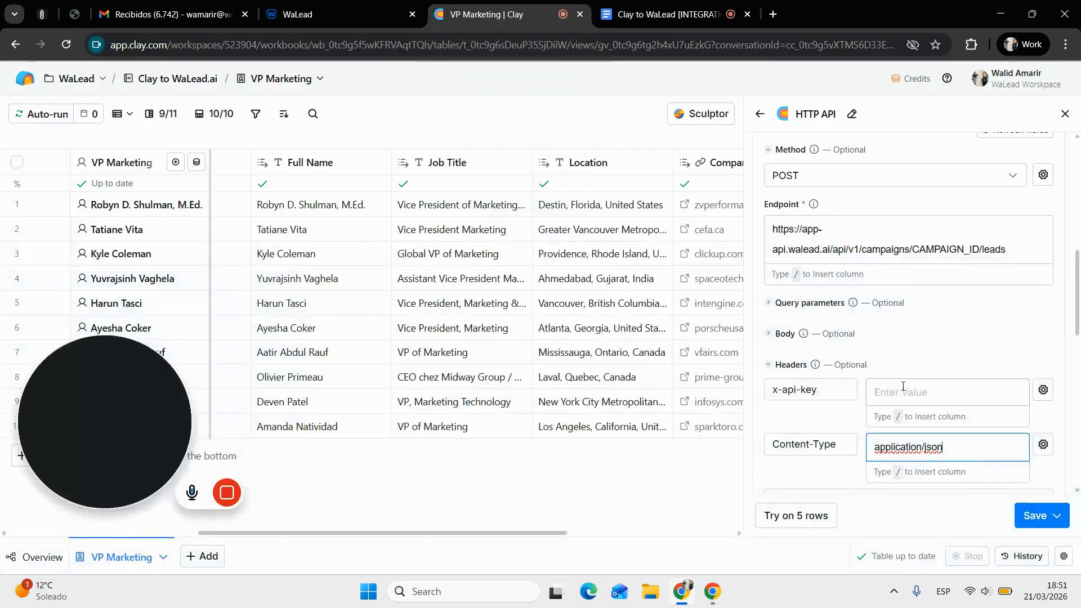
key("ctrl+v")
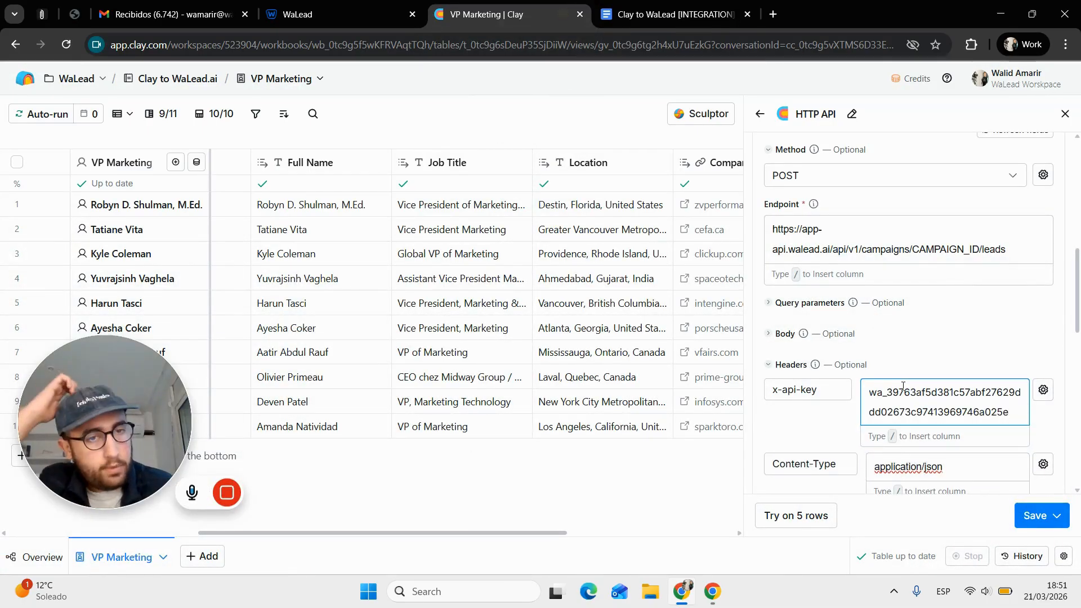
- Switch to WaLead and create a new campaign named "Campaign Clay Import"
left_click(360, 5)
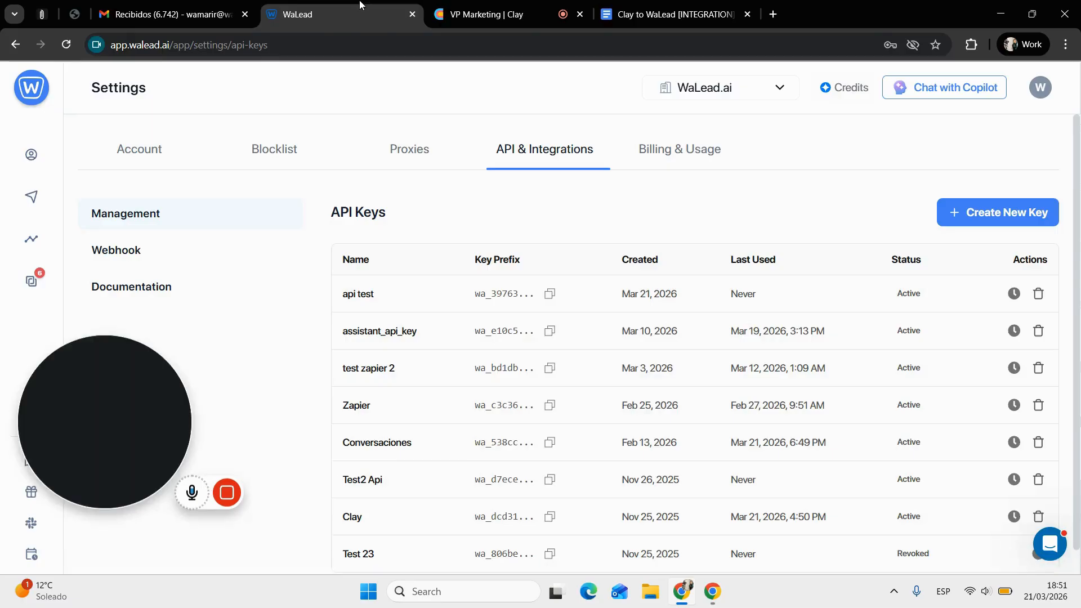
left_click(32, 193)
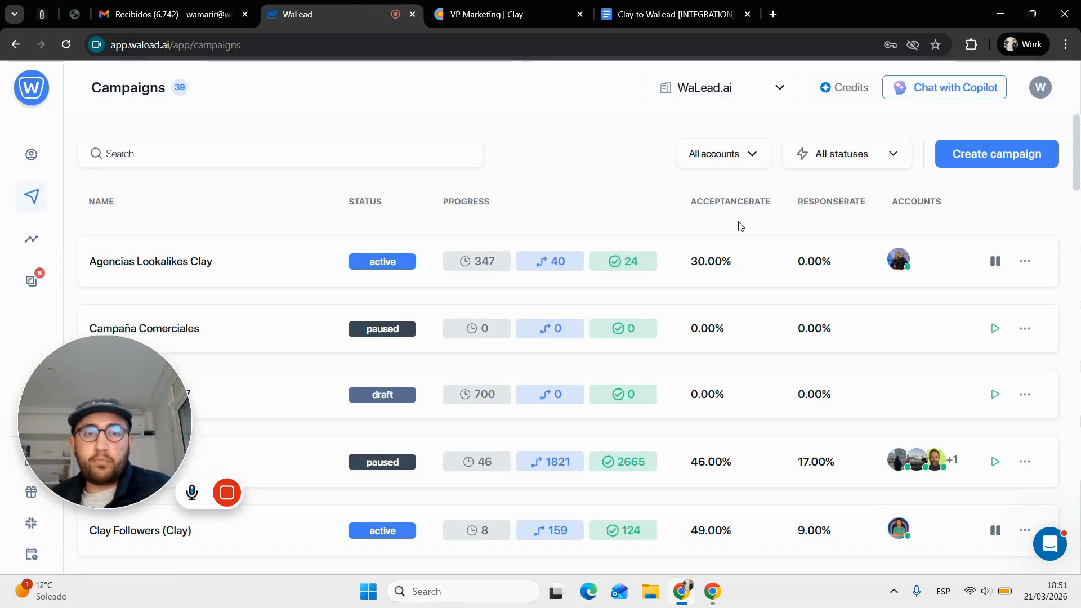
left_click(978, 164)
left_click(581, 270)
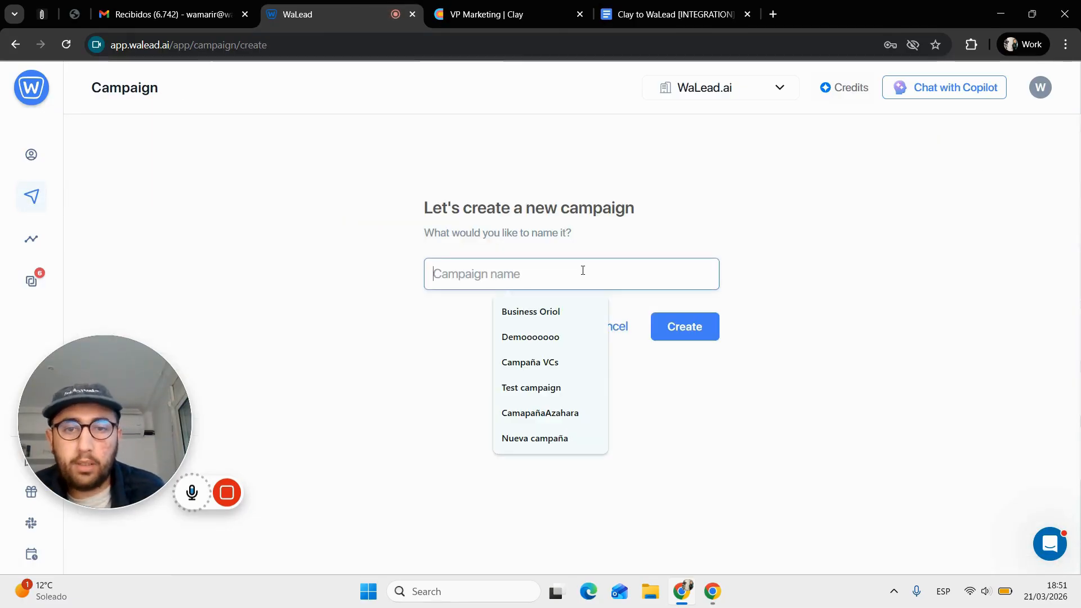
type("Campaign Clay Import")
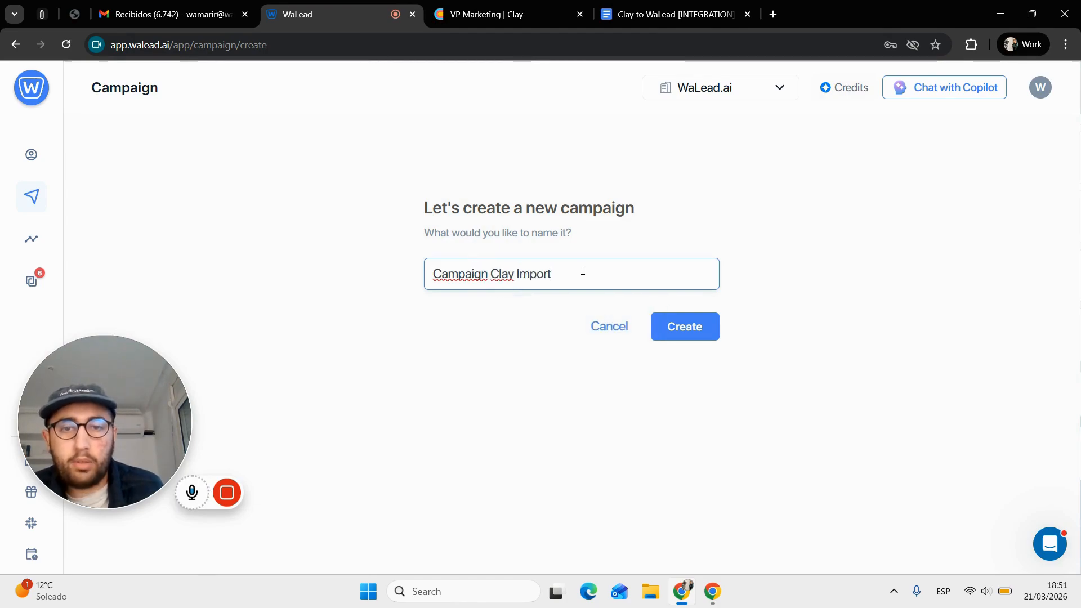
left_click(677, 331)
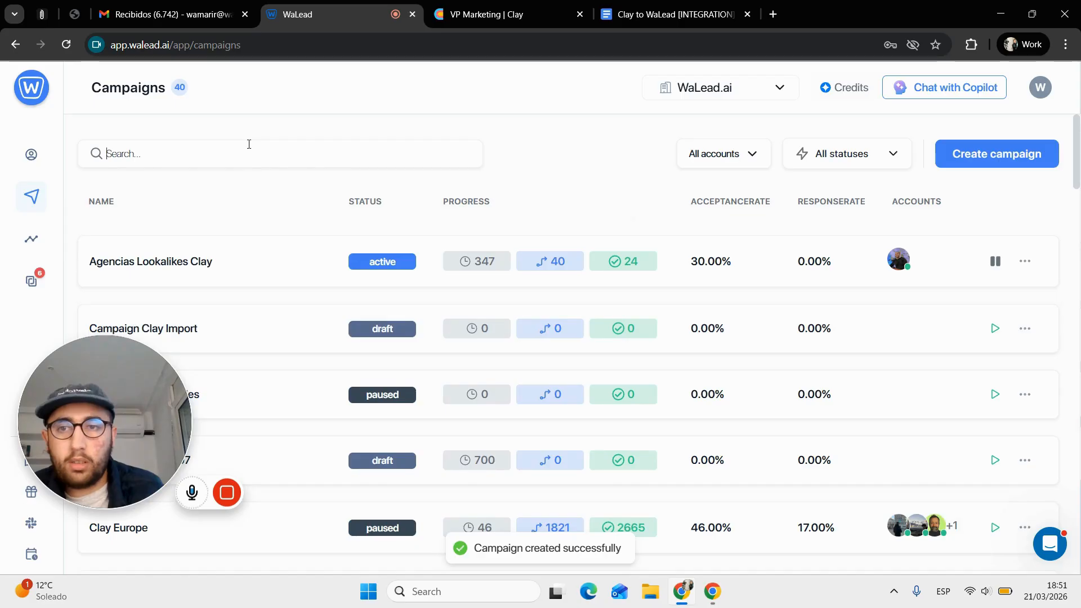
- Search the campaigns for "clay", open Campaign Clay Import and copy the campaign ID from its page URL
type("clay")
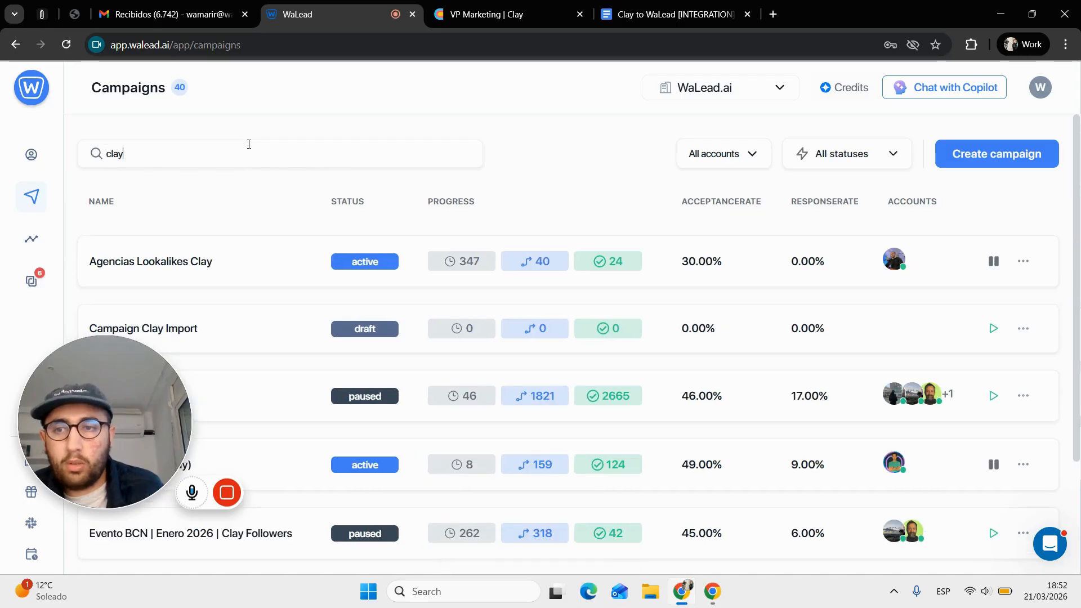
left_click(297, 326)
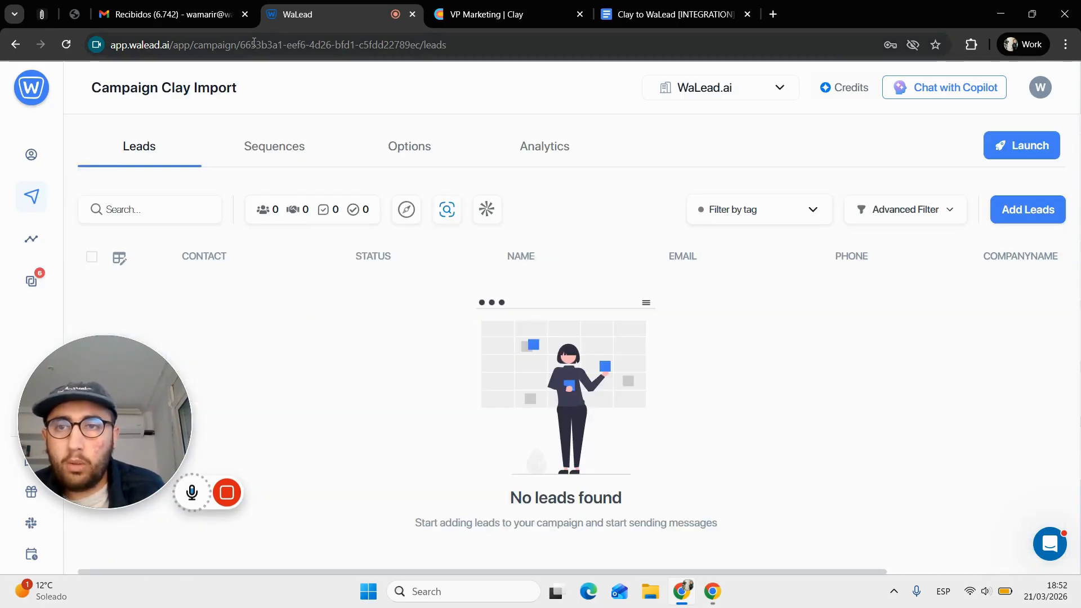
left_click_drag(240, 50, 423, 56)
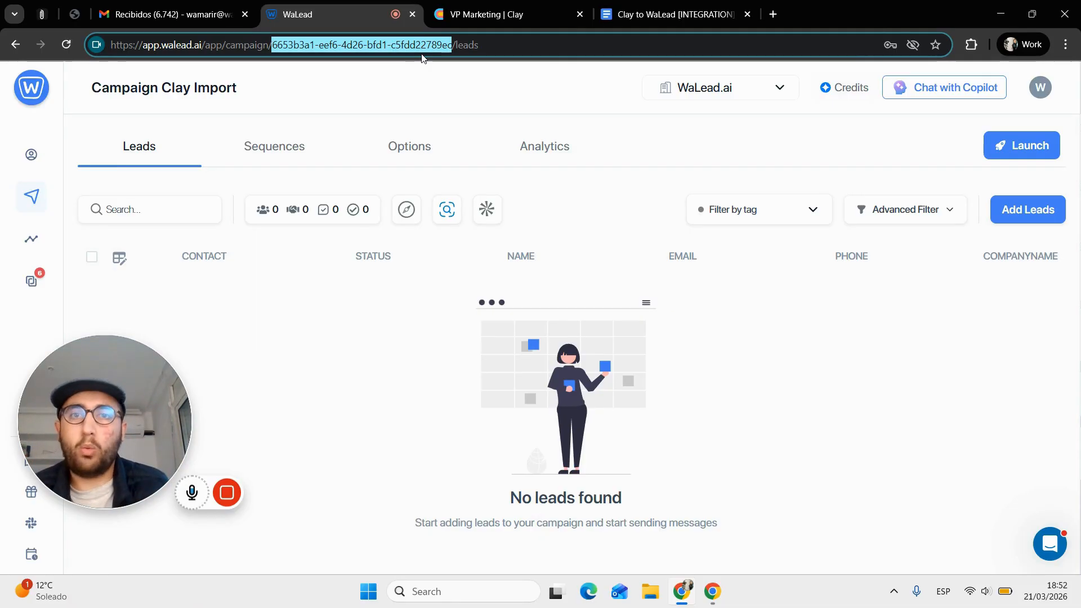
- In Clay, replace the CAMPAIGN_ID placeholder in the HTTP API endpoint with the copied campaign ID
left_click(478, 14)
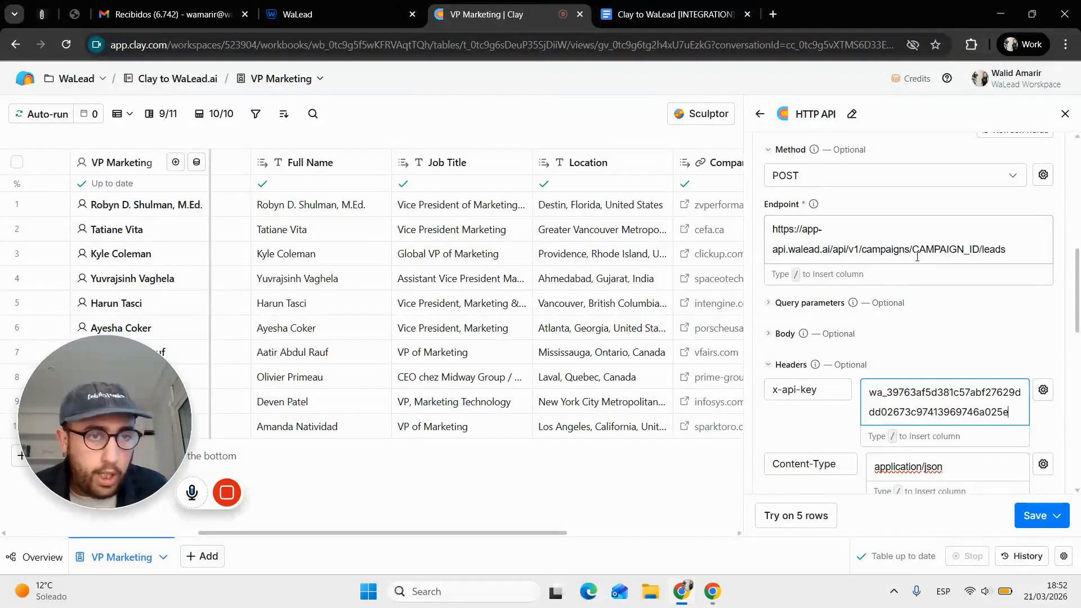
left_click_drag(912, 250, 980, 252)
key("BackSpace")
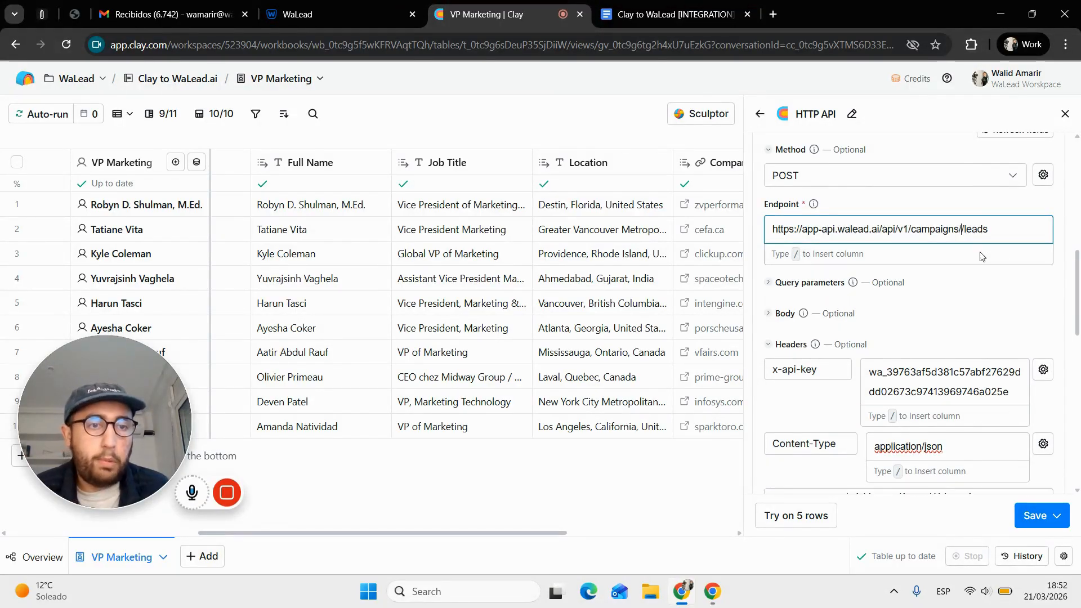
key("ctrl+v")
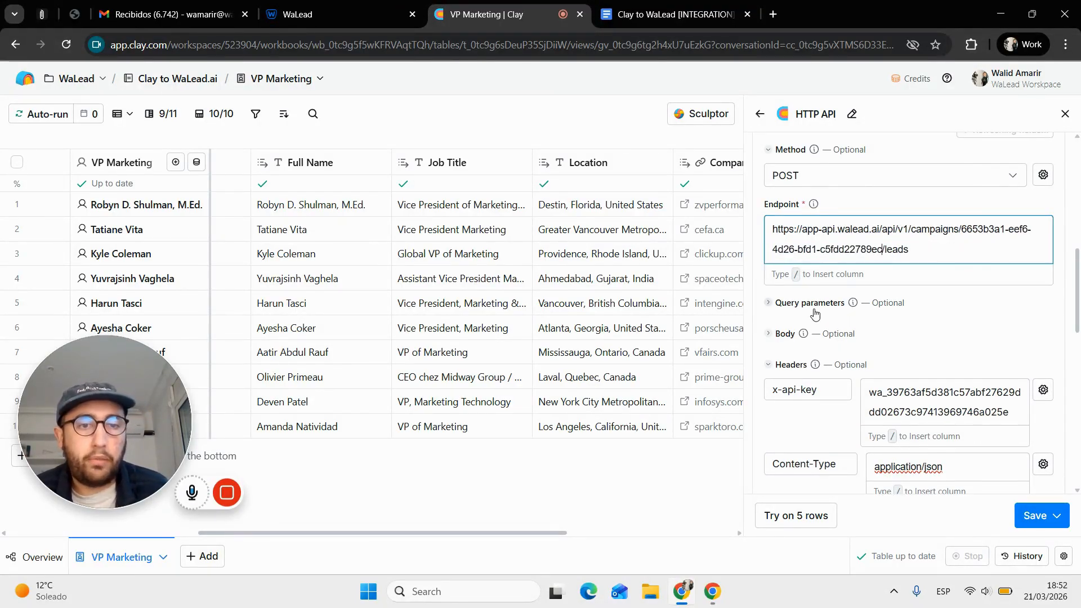
- Copy the Body JSON from the Clay to WaLead integration document and paste it into the body of Clay's HTTP API column
left_click(773, 336)
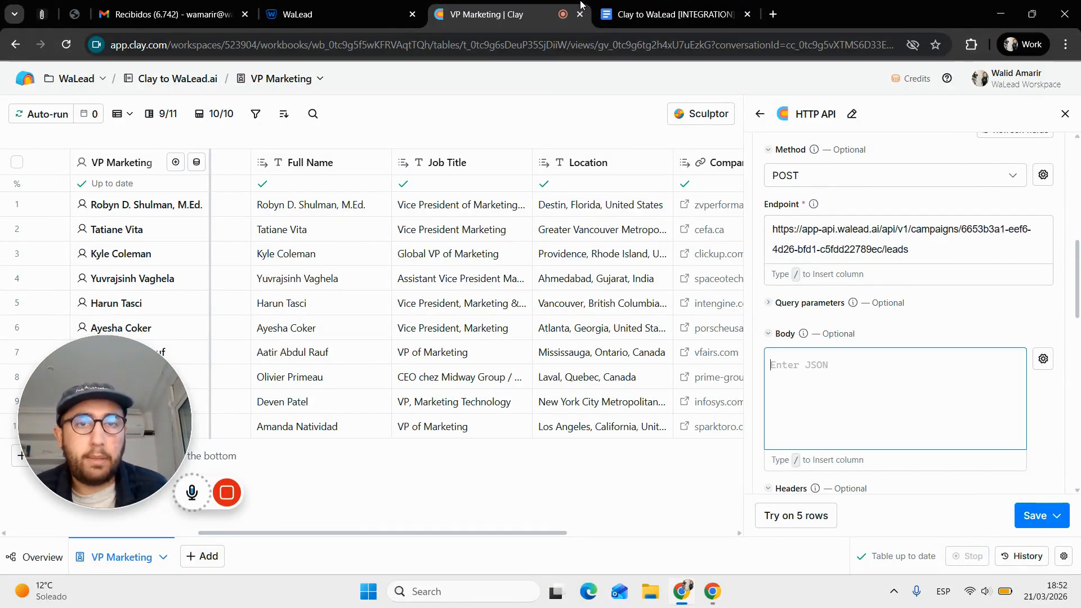
left_click(630, 14)
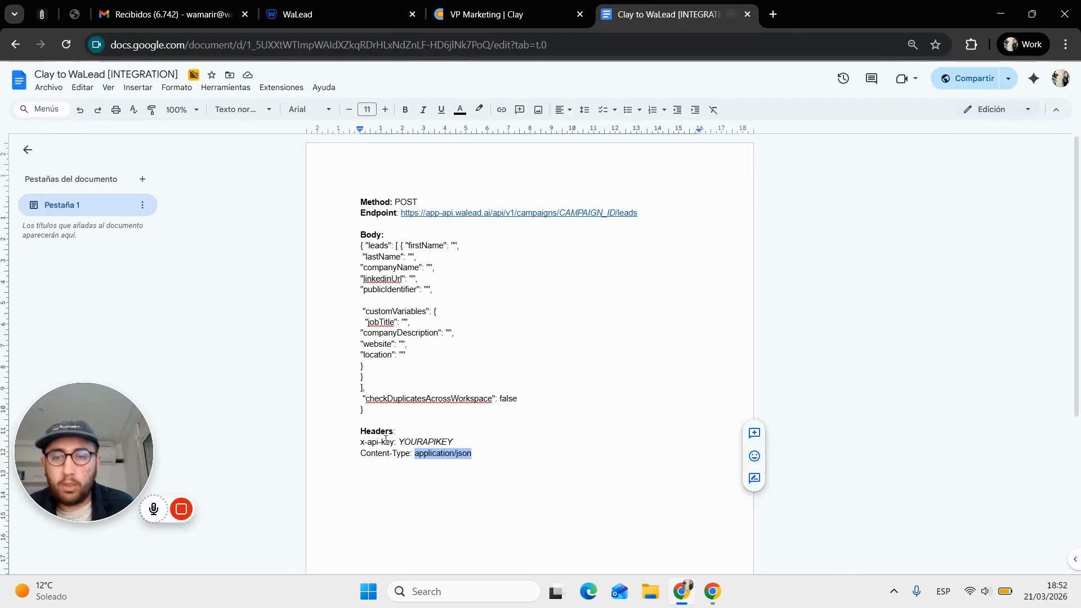
left_click_drag(366, 409, 355, 245)
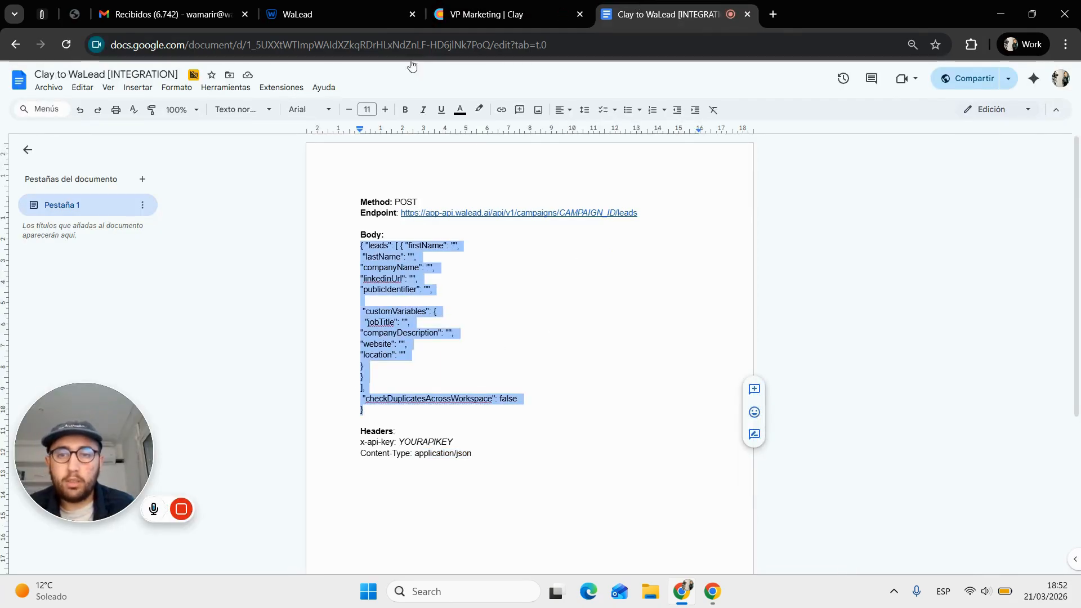
key("ctrl+c")
left_click(490, 14)
key("ctrl+v")
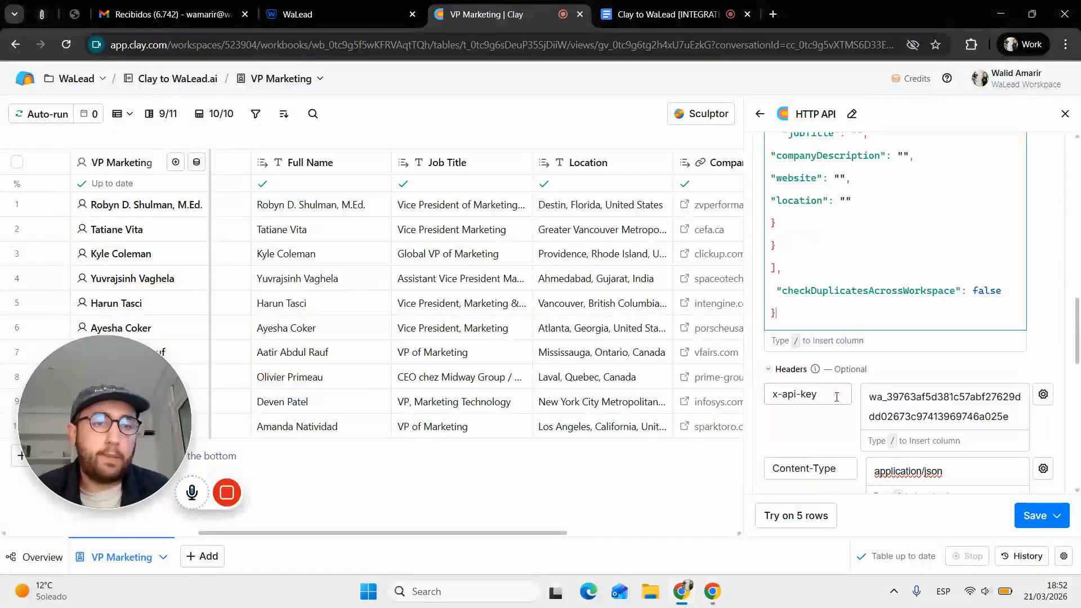
- In the request body, map firstName to the First Name column and lastName to the Last Name column
scroll(769, 359, "up", 1)
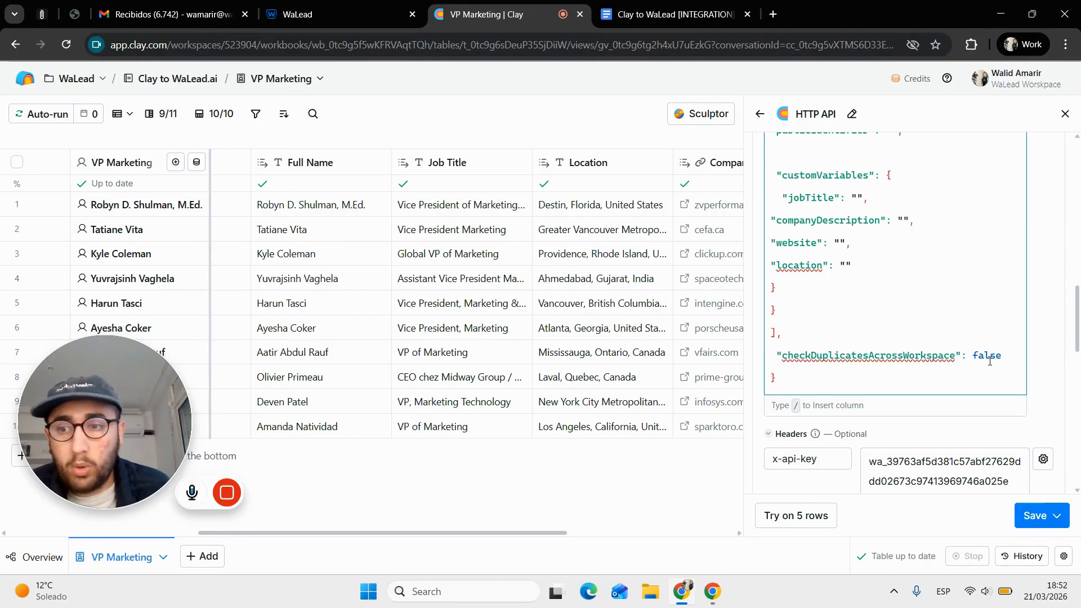
scroll(989, 361, "up", 2)
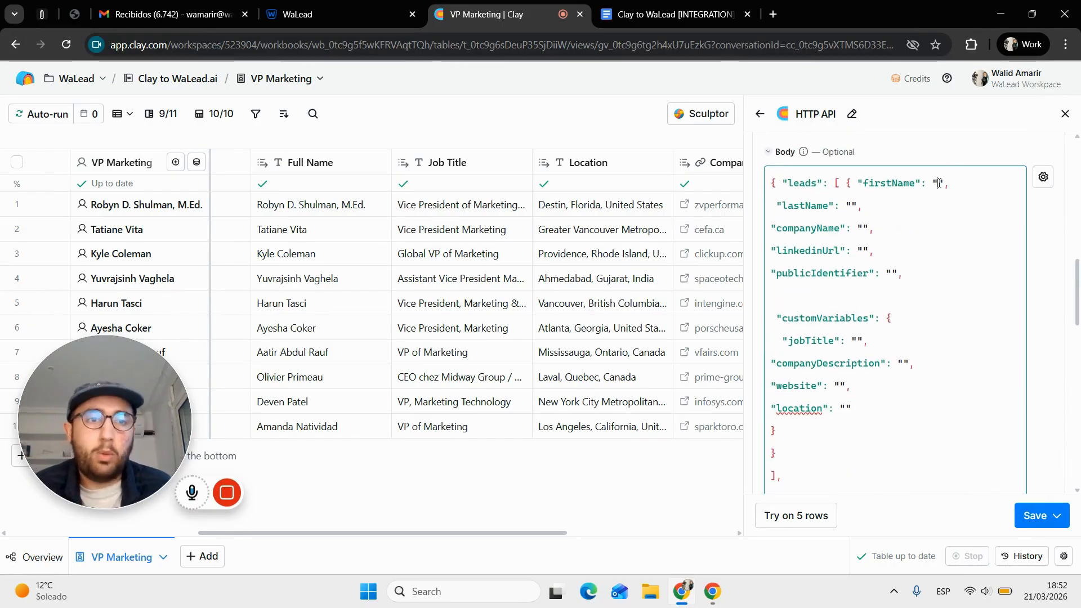
left_click(939, 183)
type("/")
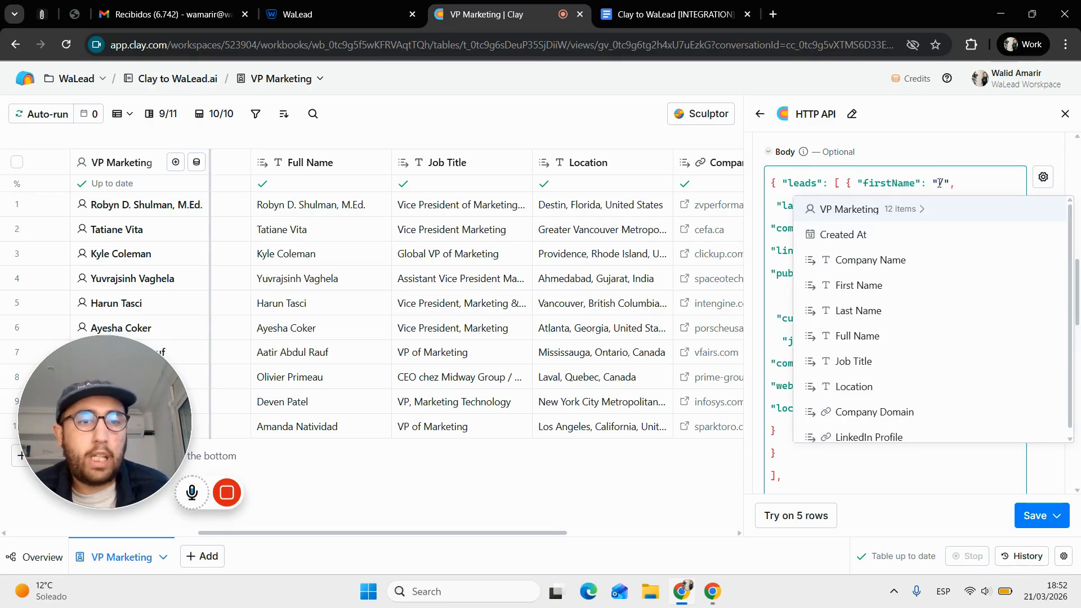
left_click(900, 285)
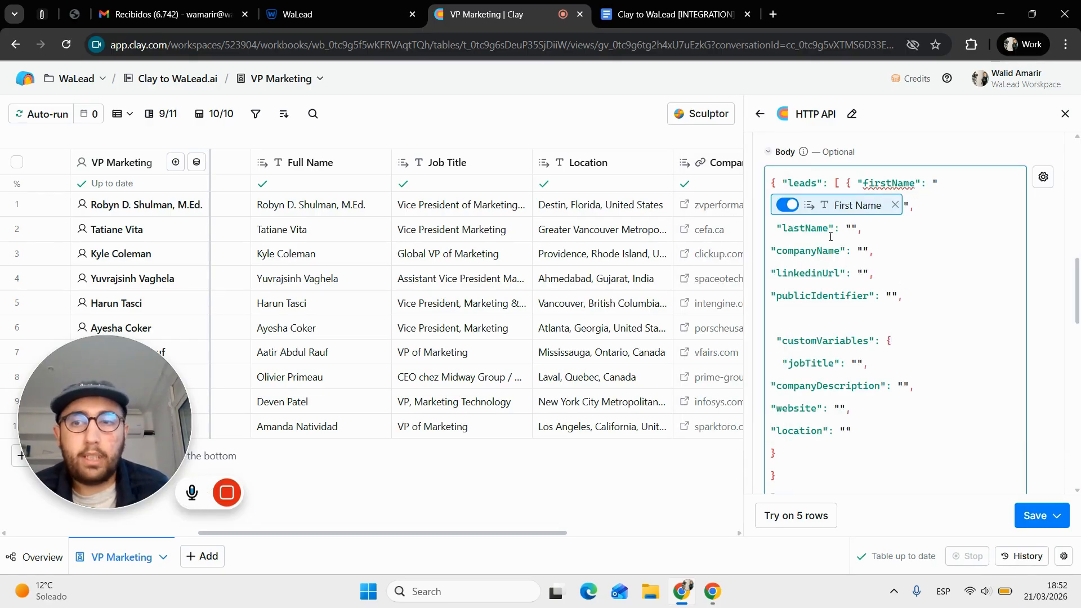
left_click(850, 231)
type("/")
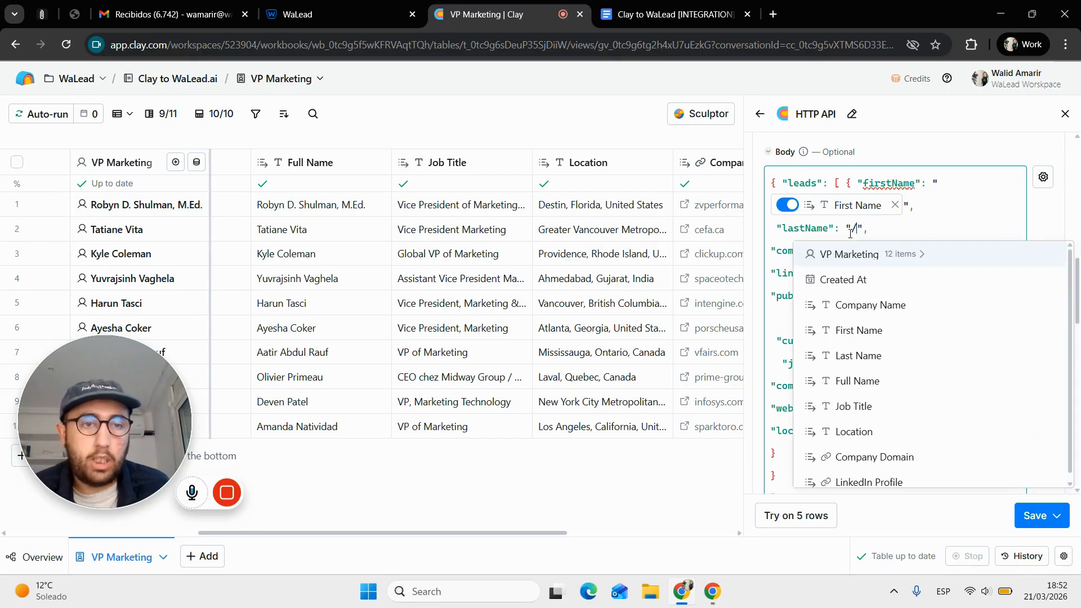
left_click(902, 356)
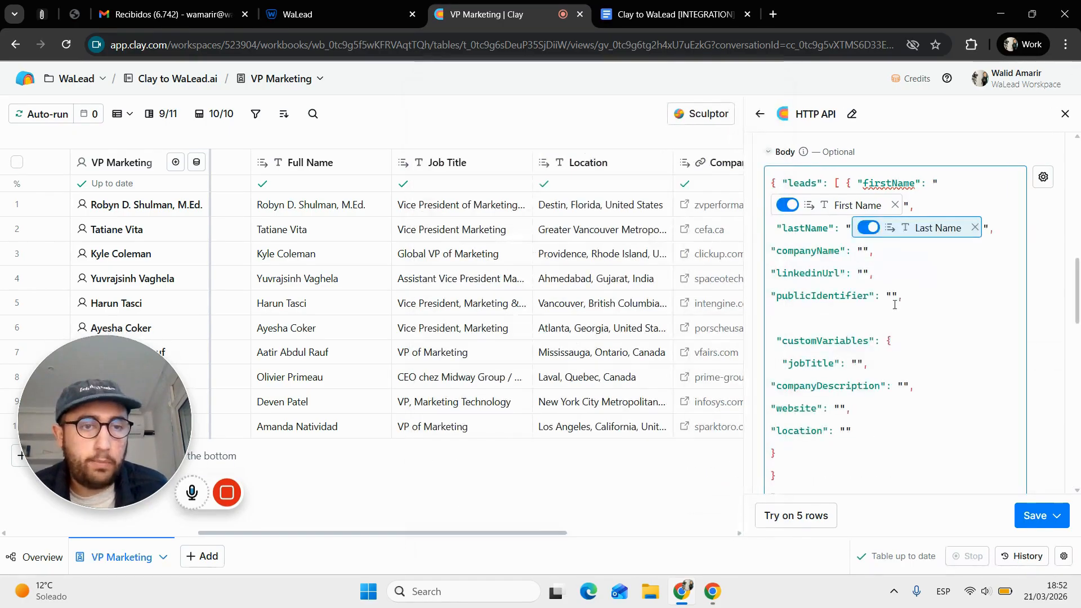
- Map companyName to the Company Name column and linkedinUrl to the LinkedIn Profile column in the request body
left_click(863, 251)
type("/")
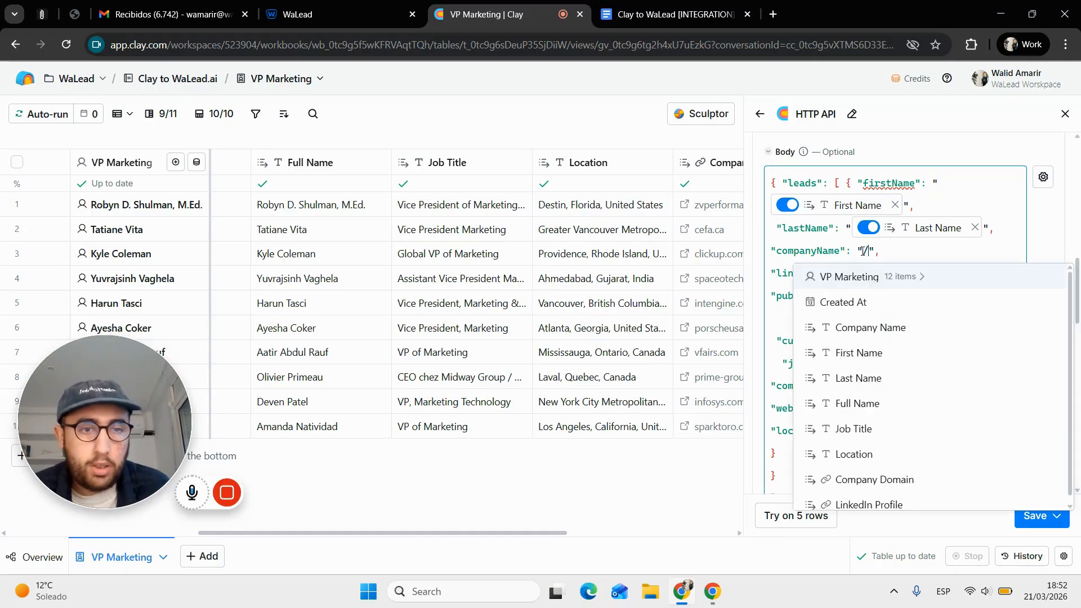
left_click(887, 330)
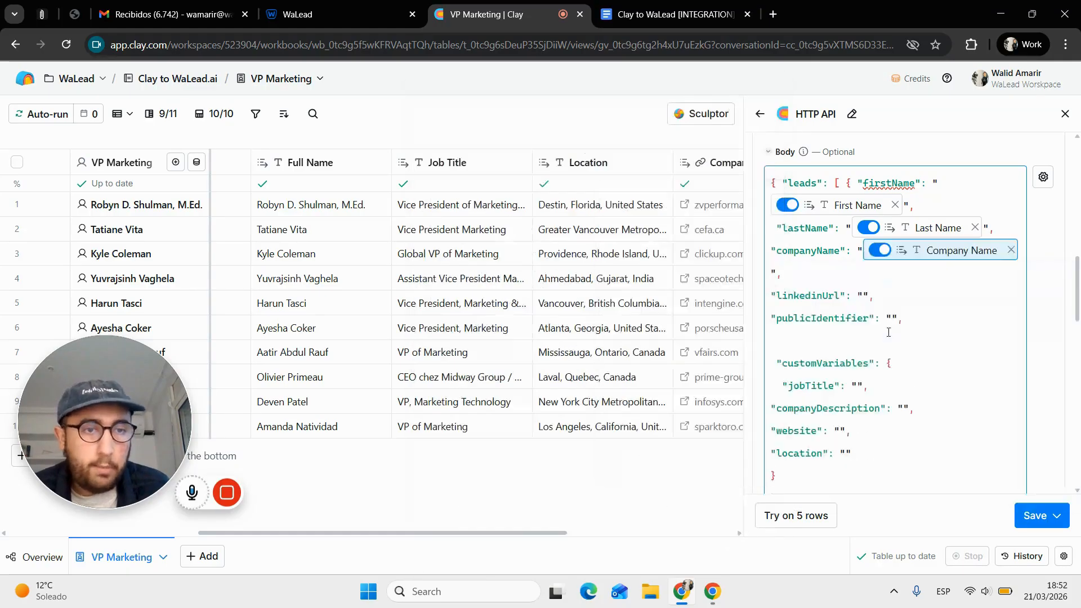
left_click(861, 296)
type("/")
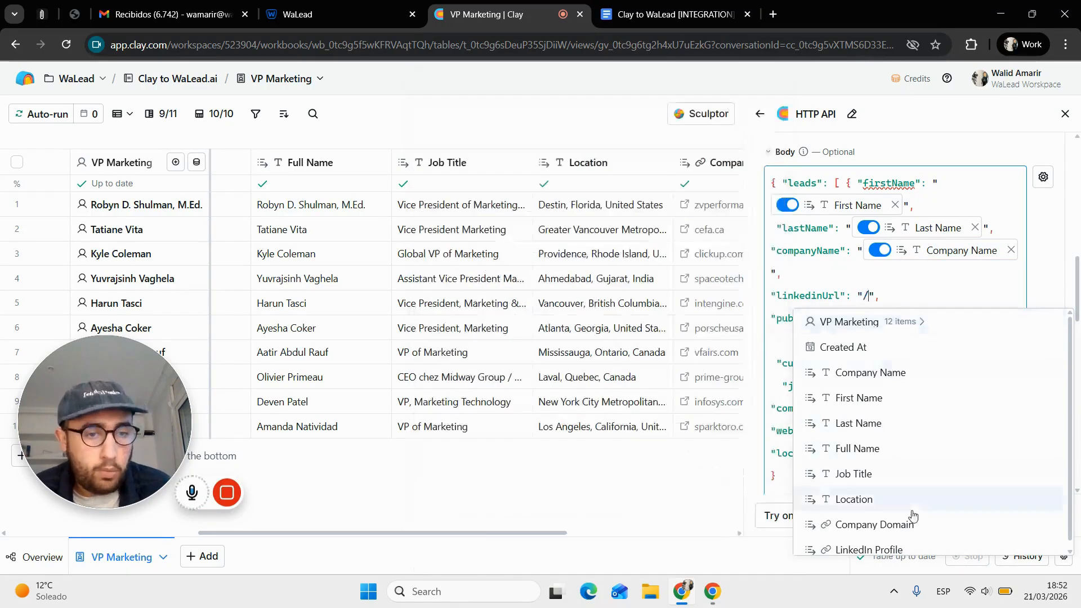
left_click(901, 542)
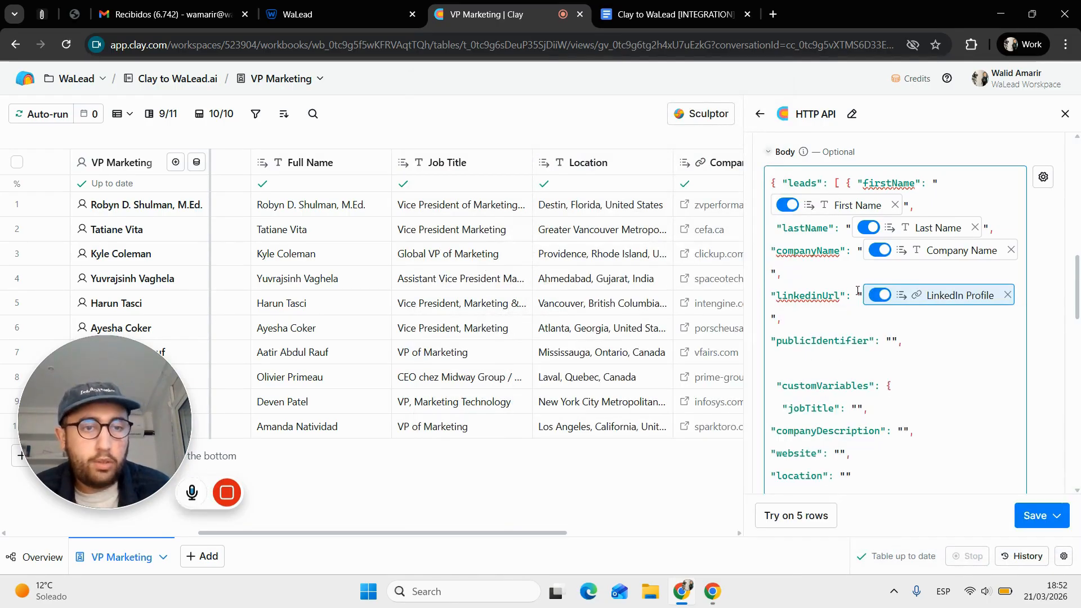
- Switch off the toggles of the Company Name, Last Name and First Name column references in the request body
left_click_drag(789, 300, 860, 298)
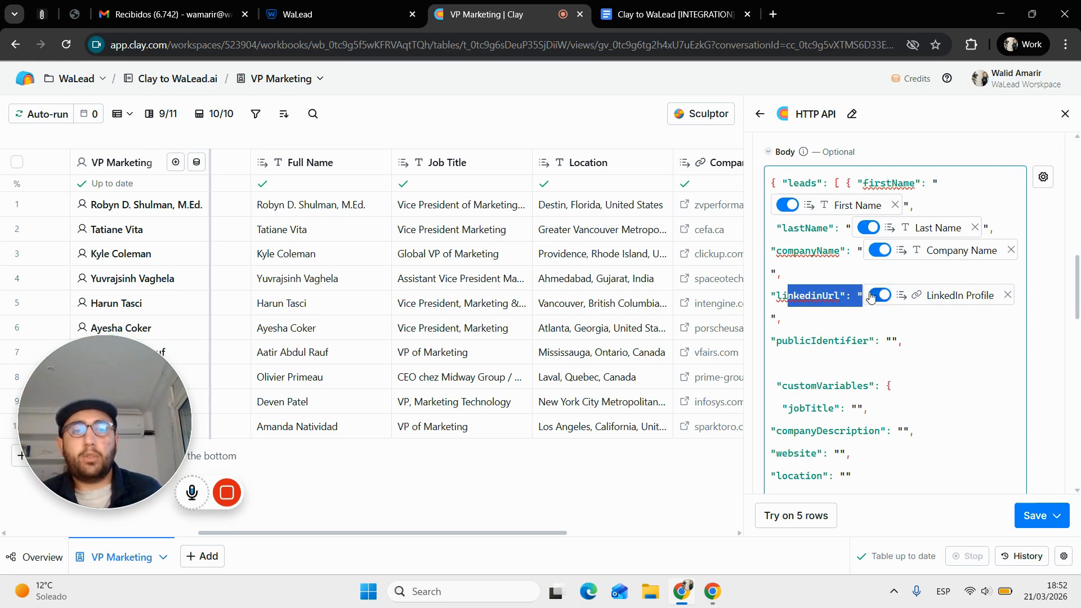
left_click(879, 249)
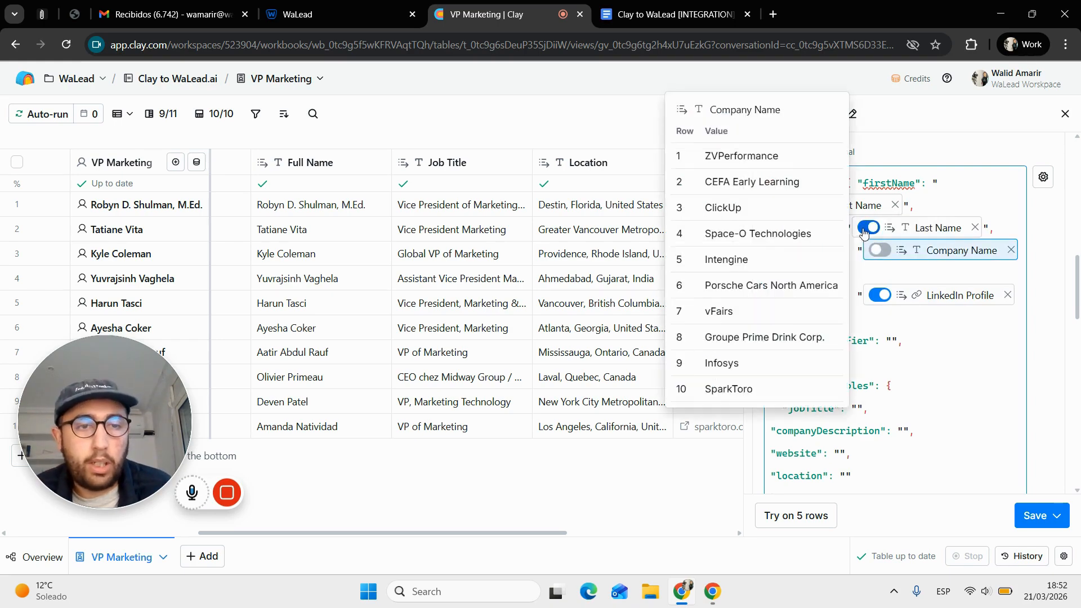
left_click(865, 229)
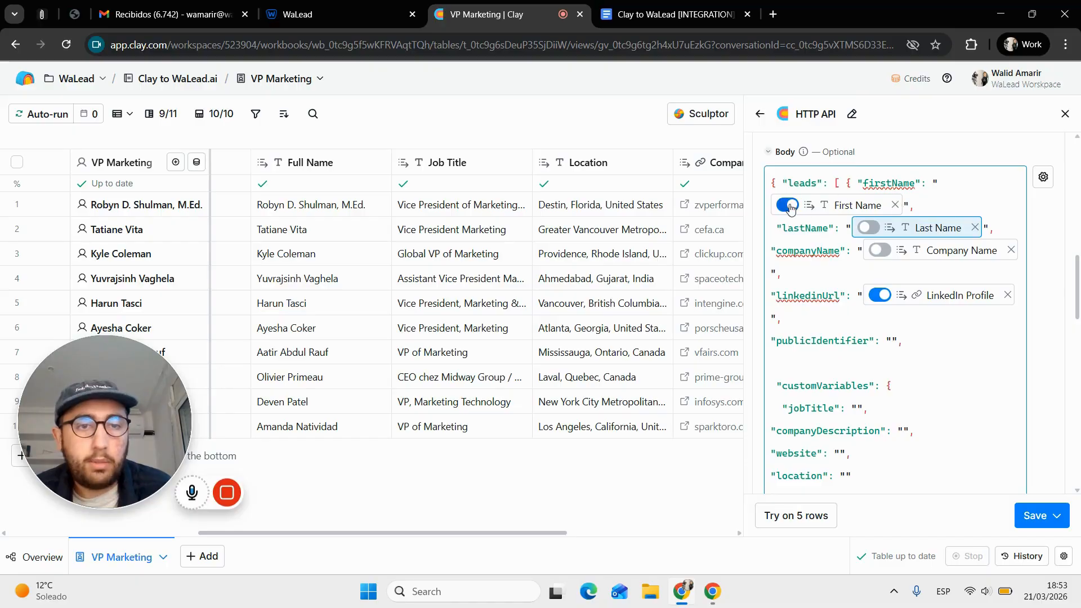
left_click(788, 206)
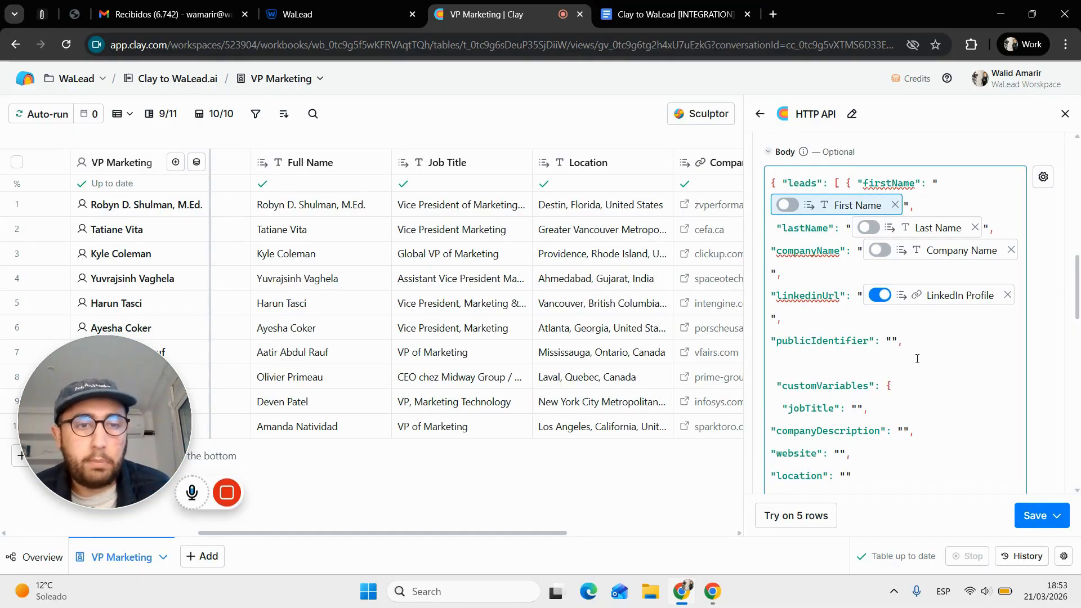
left_click_drag(913, 345, 797, 345)
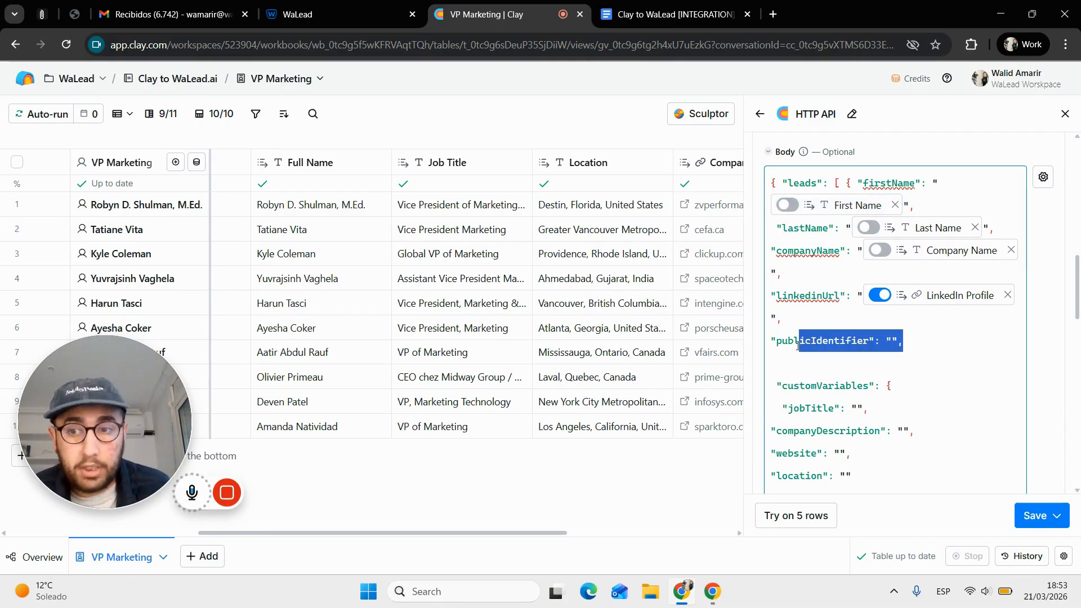
left_click(896, 346)
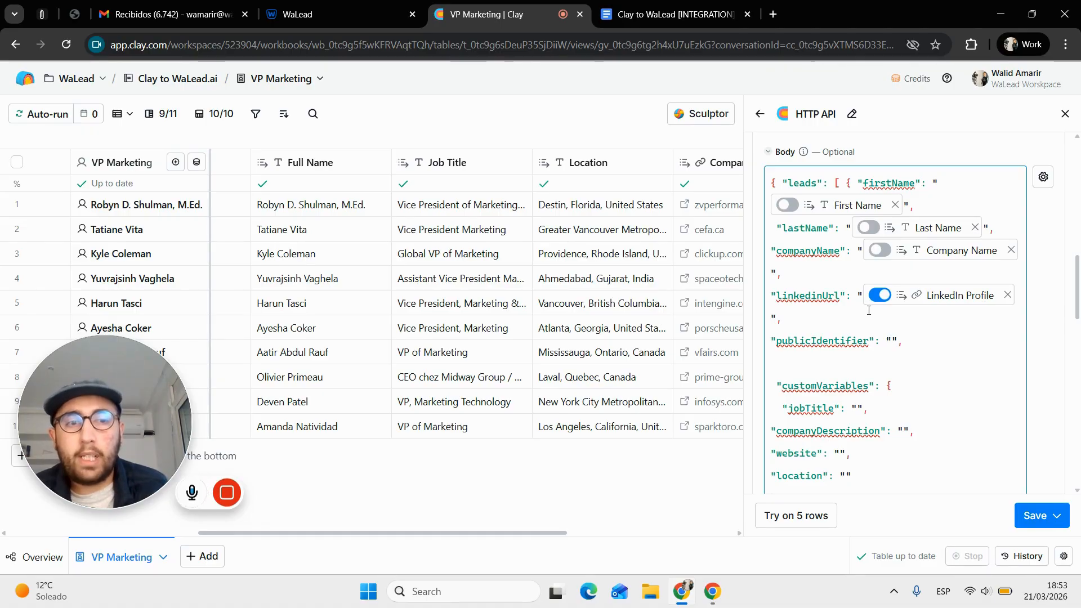
scroll(839, 321, "down", 2)
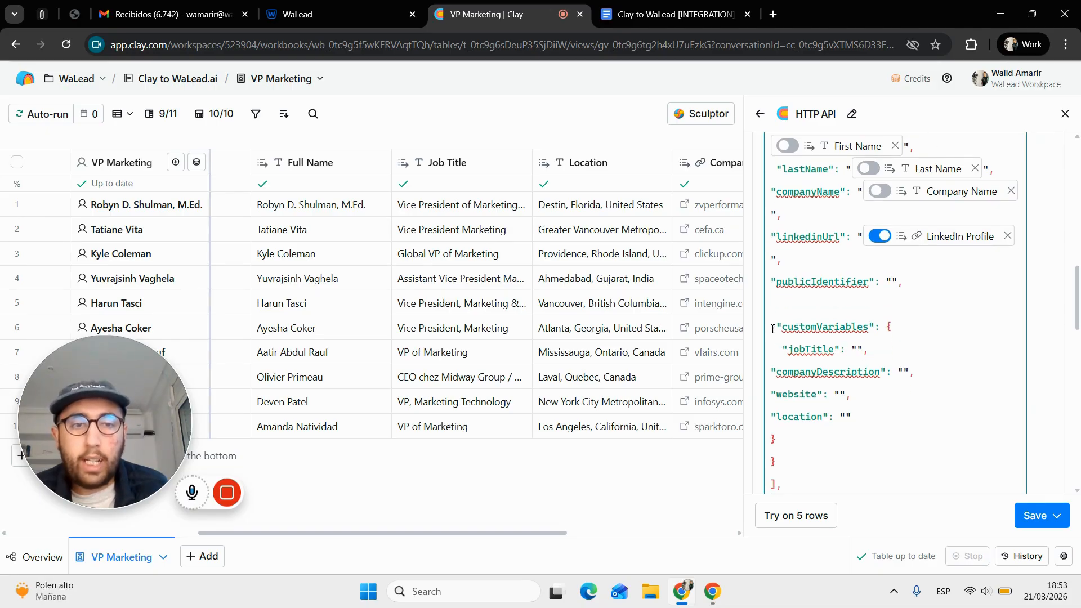
left_click_drag(772, 328, 852, 413)
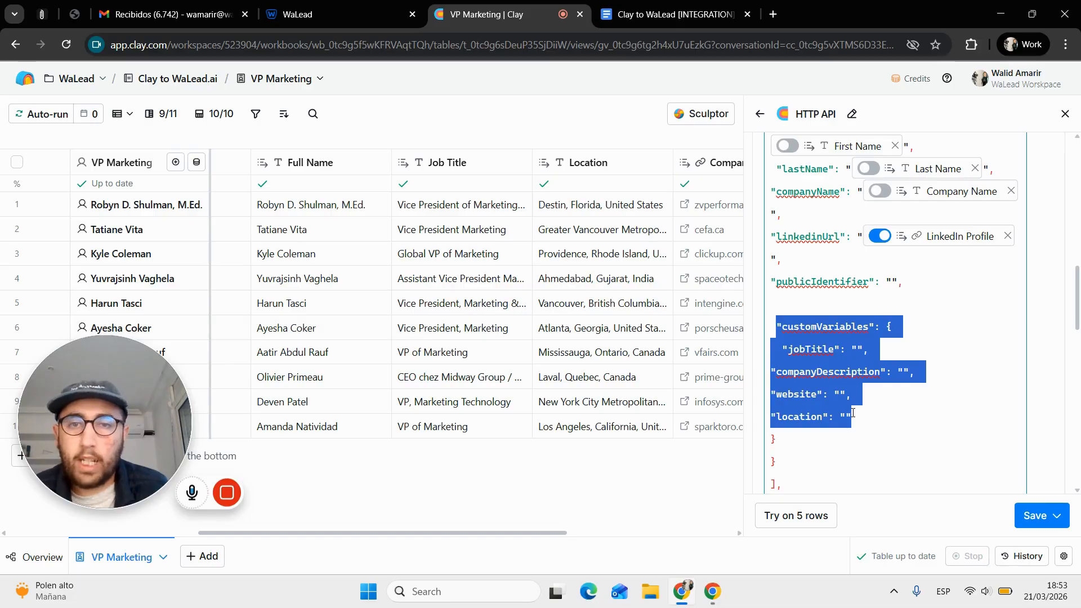
left_click(856, 350)
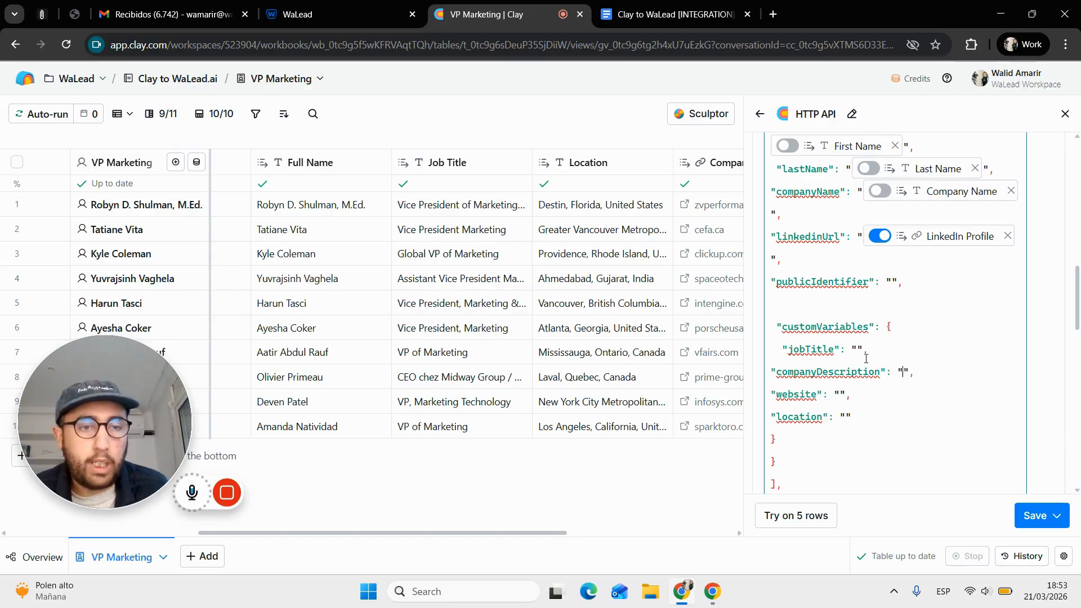
- In the custom variables, map website to the Company Domain column and jobTitle to the Location column
left_click(841, 395)
type("/")
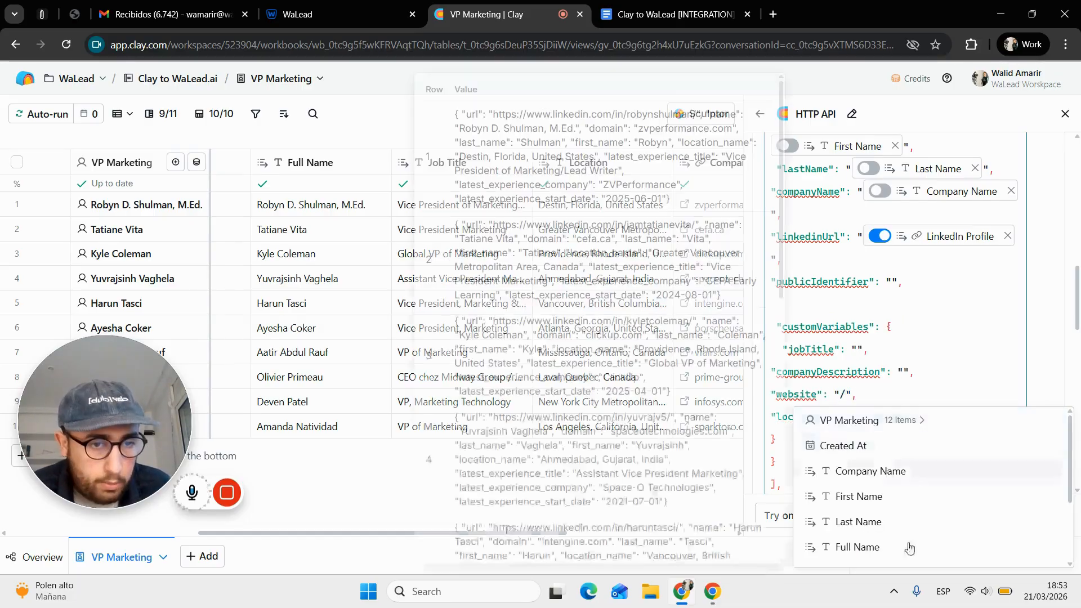
scroll(907, 549, "down", 2)
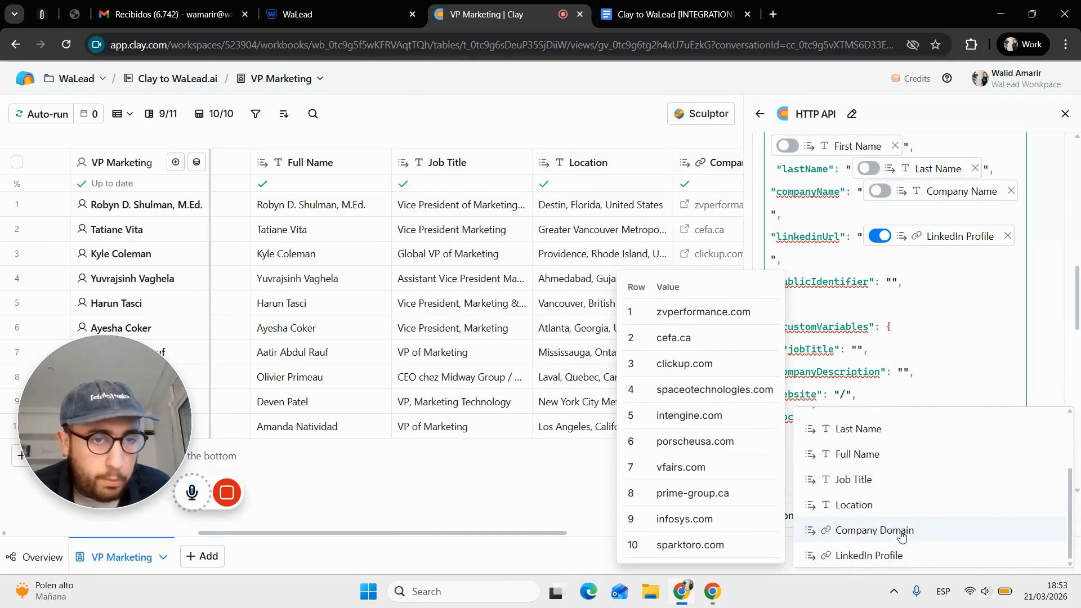
left_click(874, 530)
left_click(858, 350)
type("/")
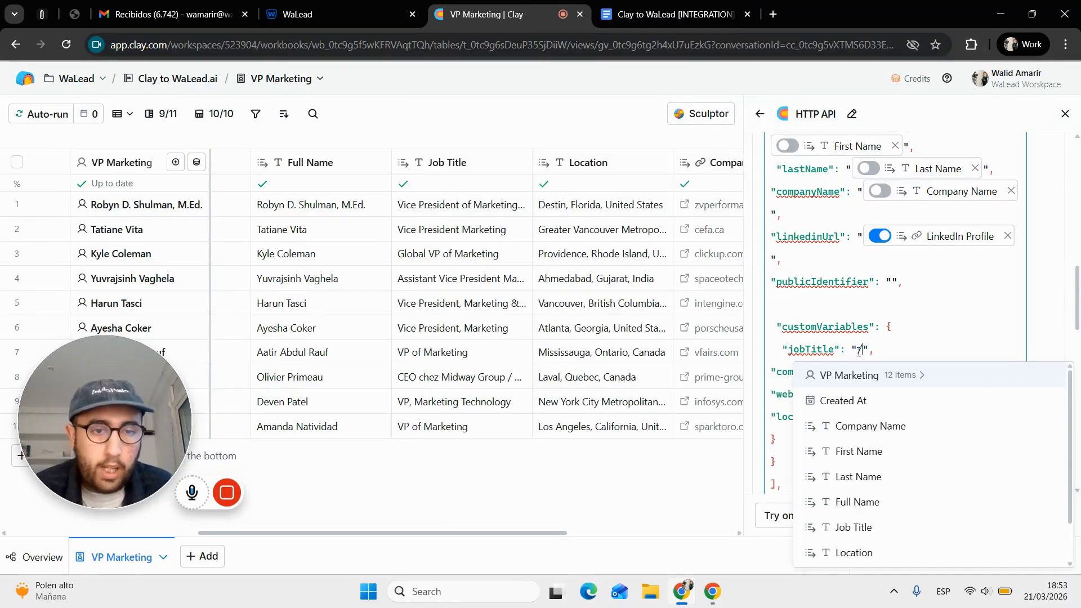
scroll(930, 462, "down", 2)
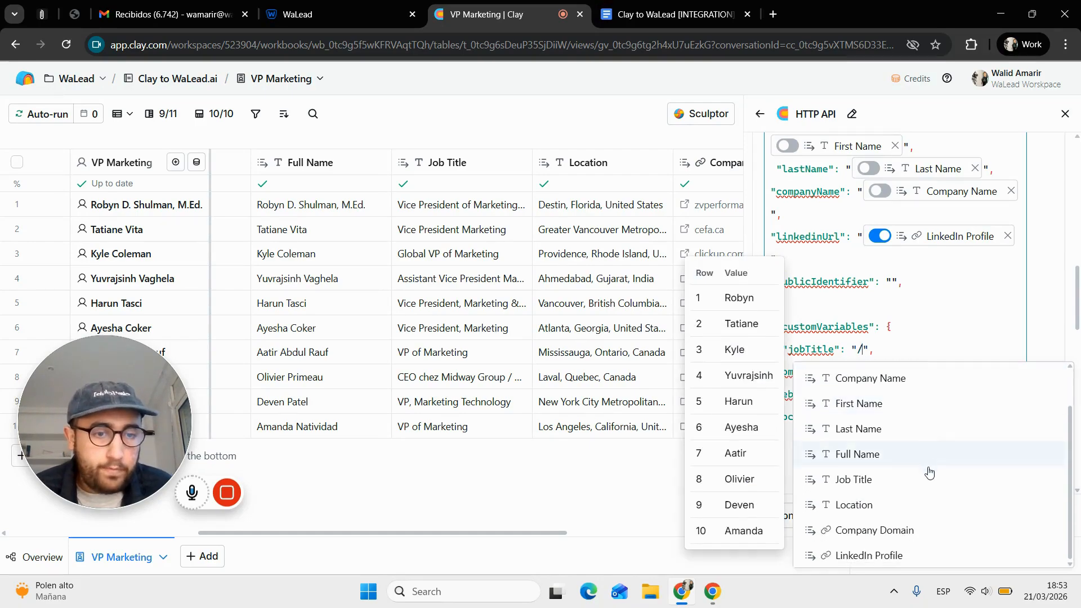
left_click(914, 509)
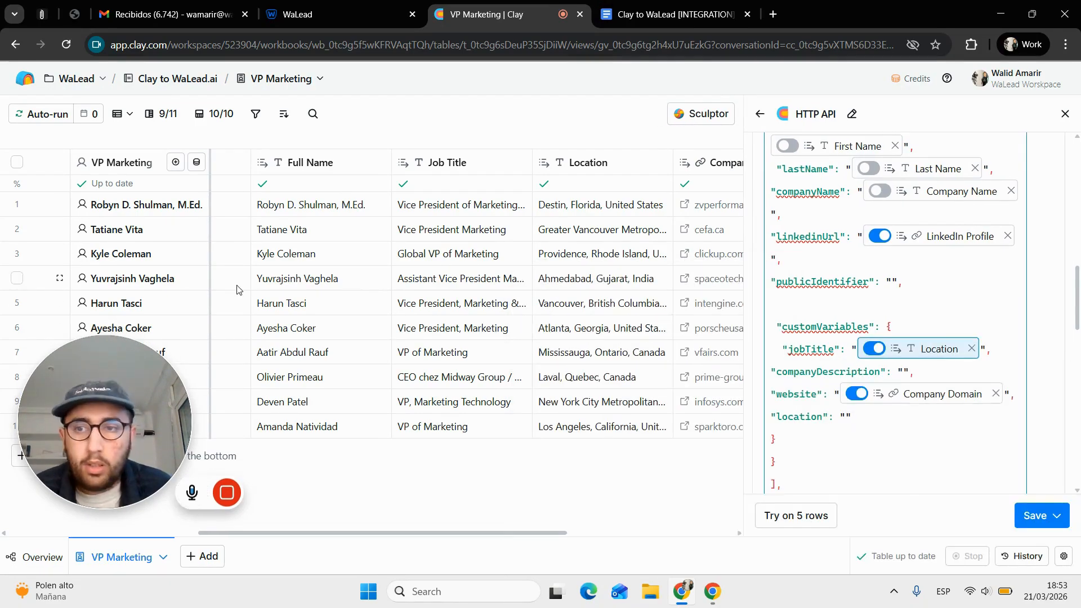
- Save the changes made to the HTTP API column and view the cell details of the first lead
left_click(146, 207)
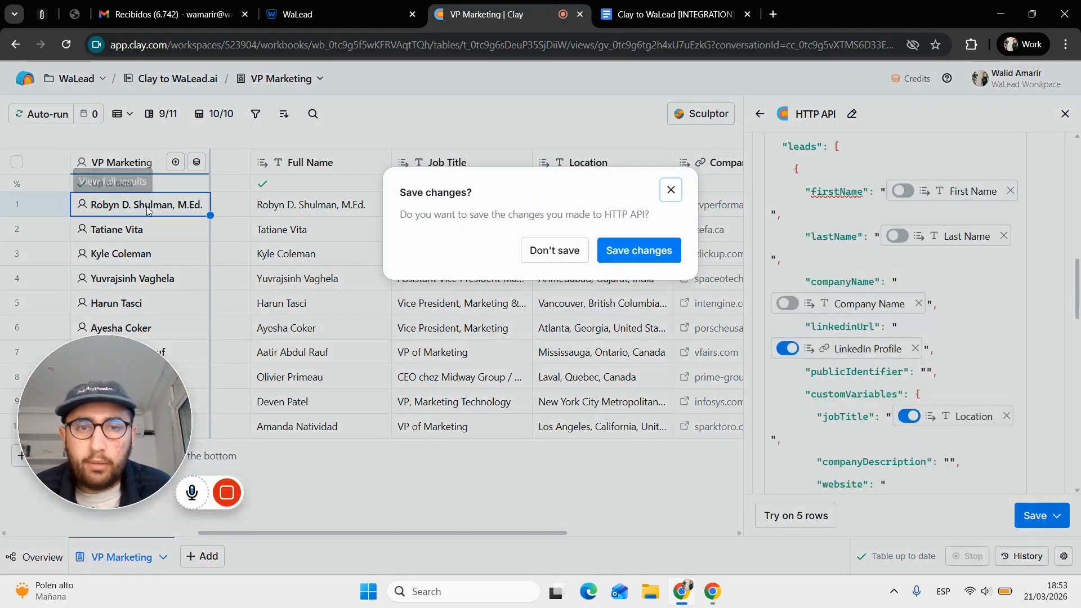
left_click(628, 258)
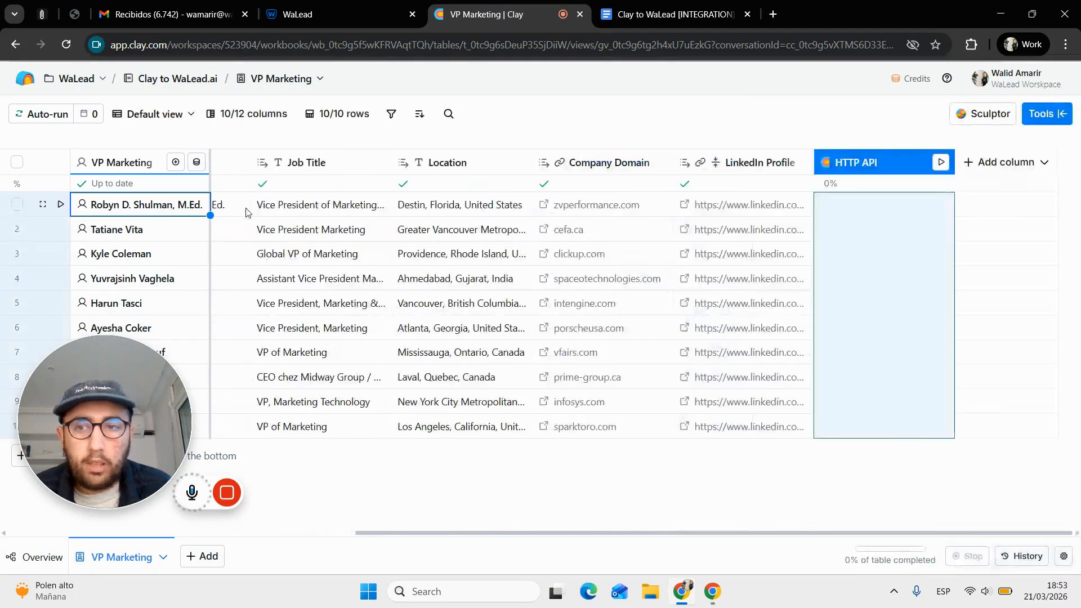
left_click(163, 210)
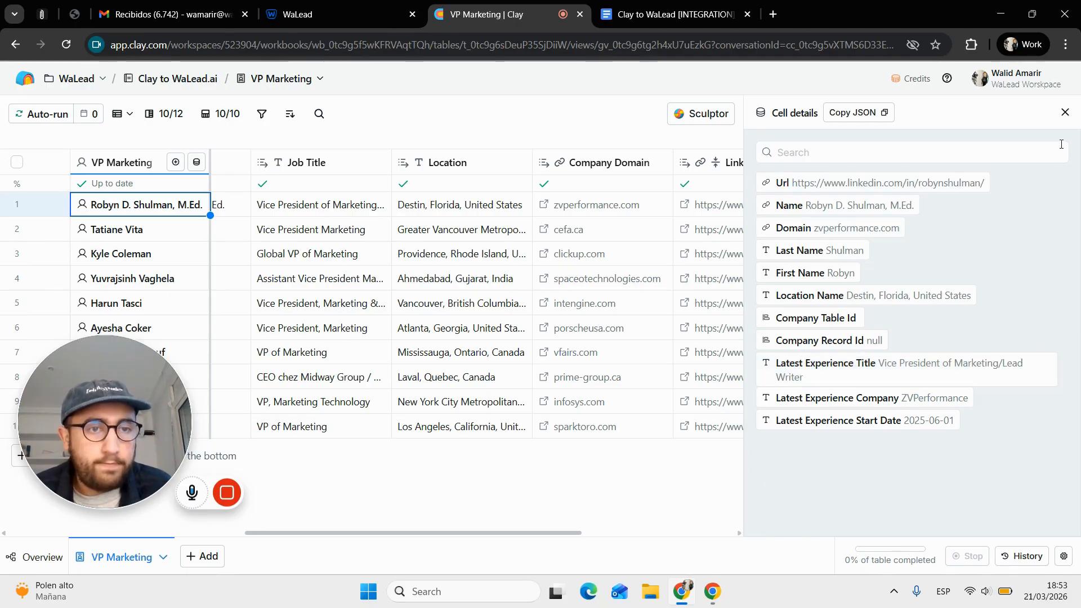
left_click(1064, 112)
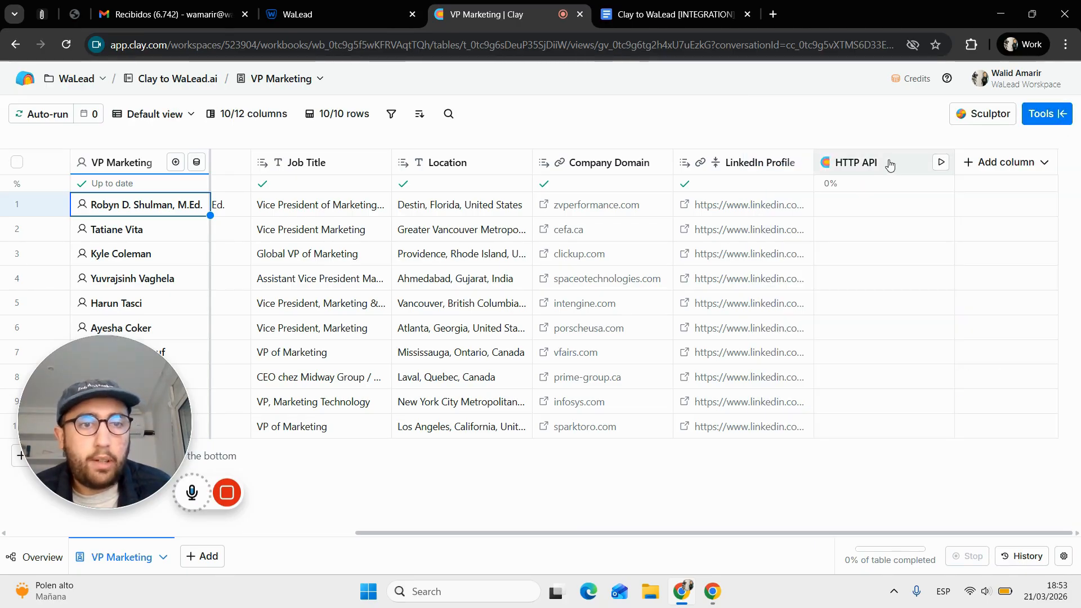
- Rename the HTTP API column as Clay to WaLead.ai
left_click(872, 164)
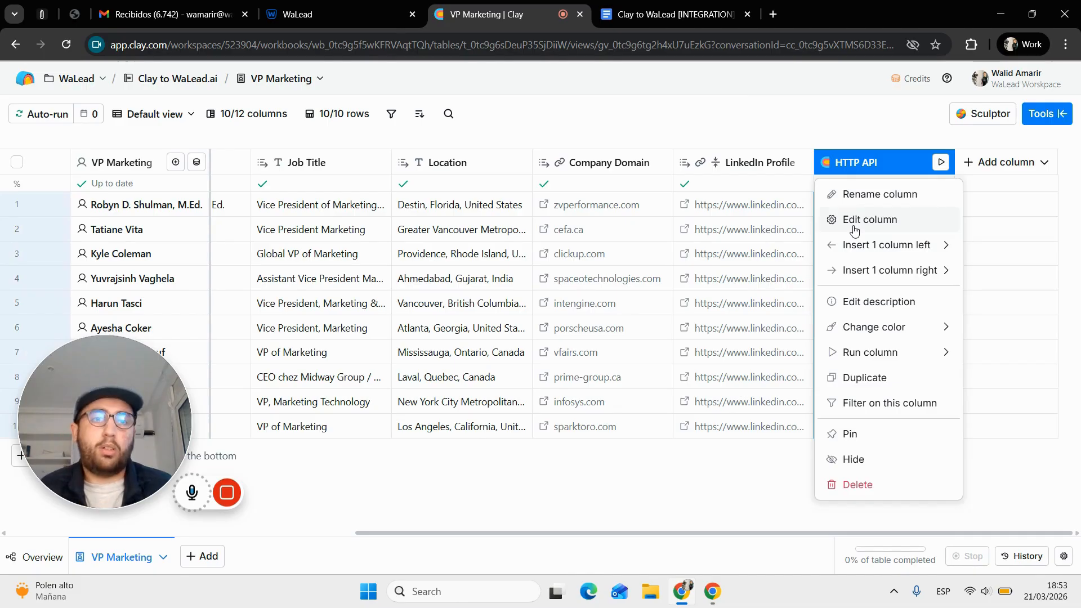
left_click(854, 225)
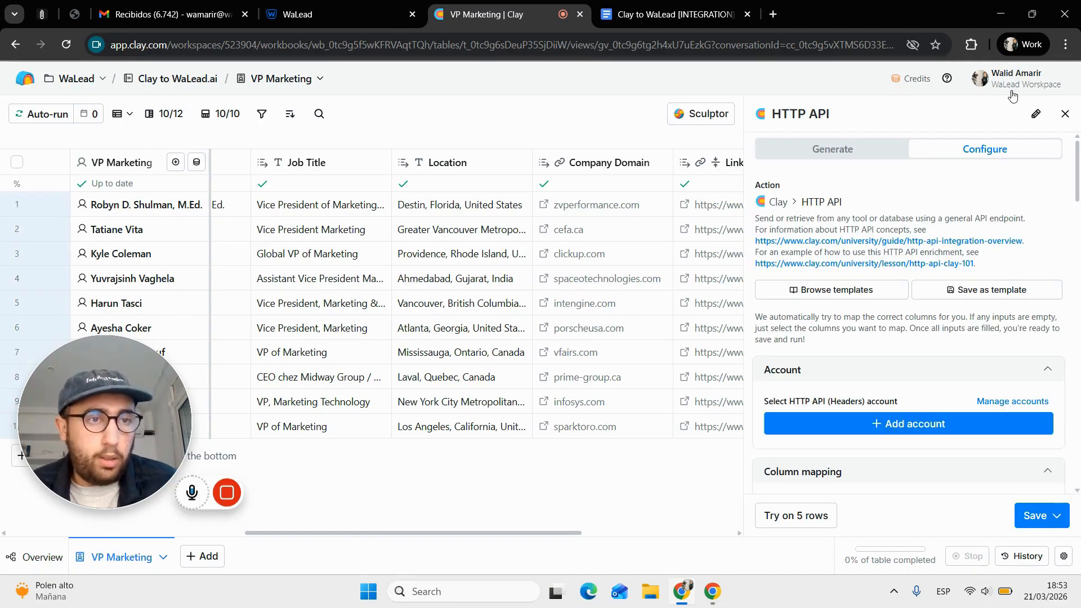
left_click(1036, 115)
type("Wal")
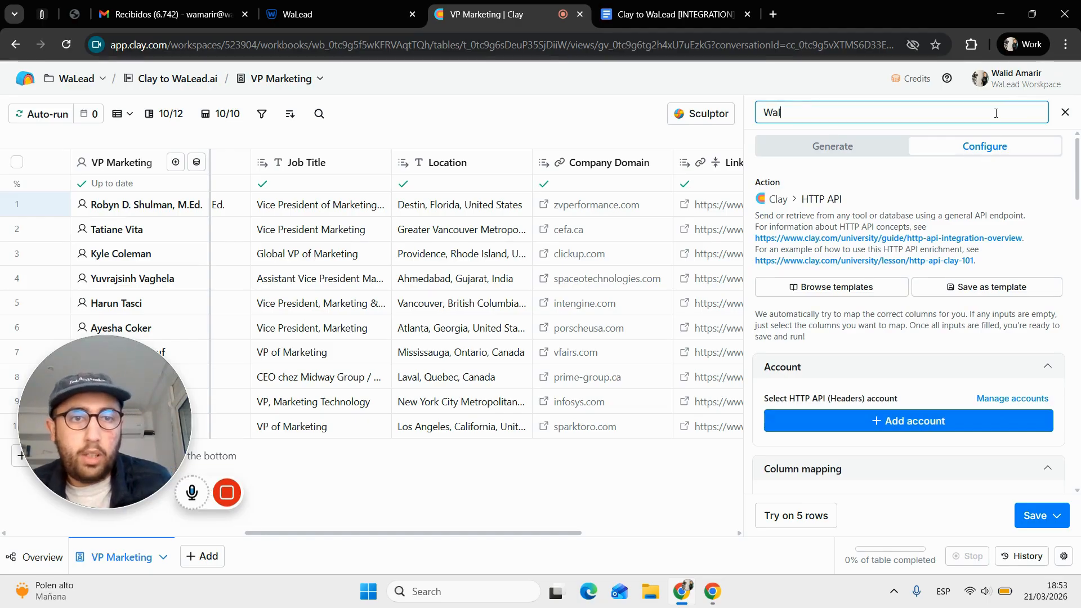
key("BackSpace")
key("BackSpace")
key("BackSpace")
key("BackSpace")
type("Cla")
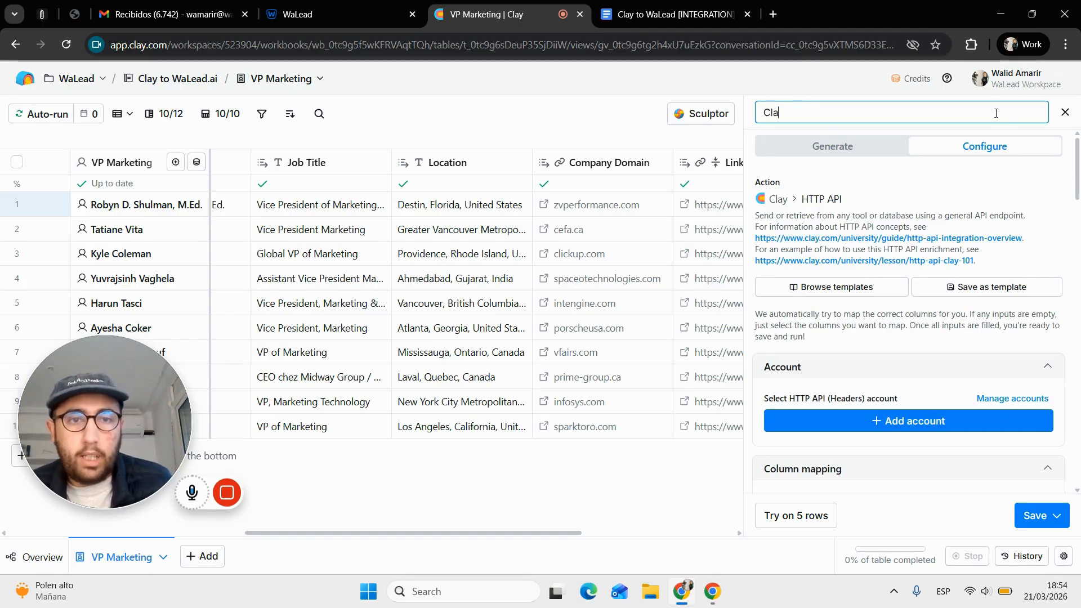
type("y to WaLead.a")
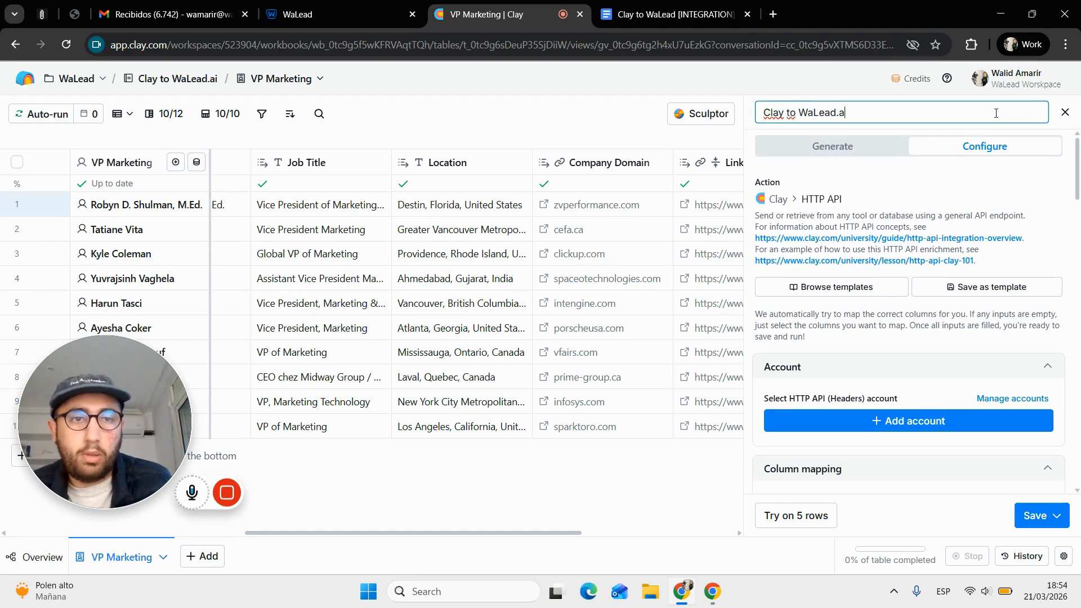
type("i")
- In the request body's custom variables, map location to the Location column and remap jobTitle to the Job Title column
scroll(984, 232, "down", 15)
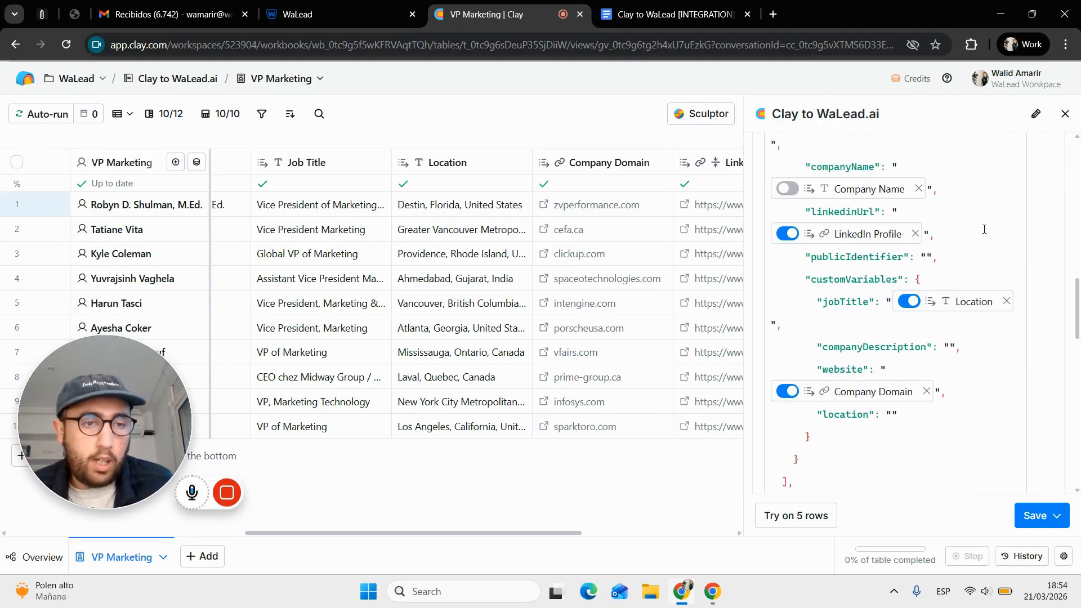
scroll(984, 229, "down", 1)
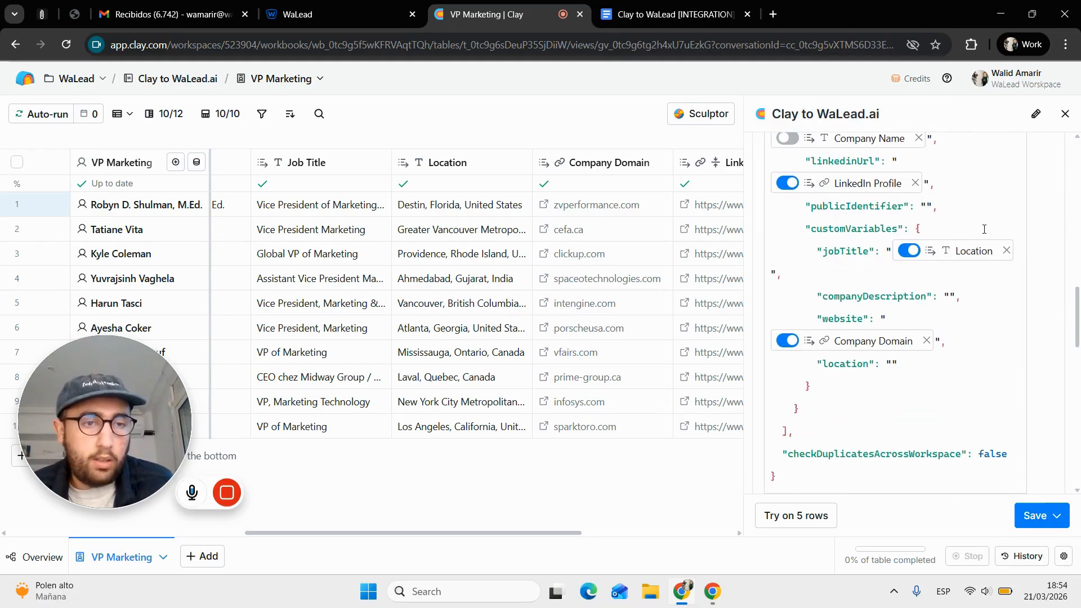
left_click(889, 364)
type("/")
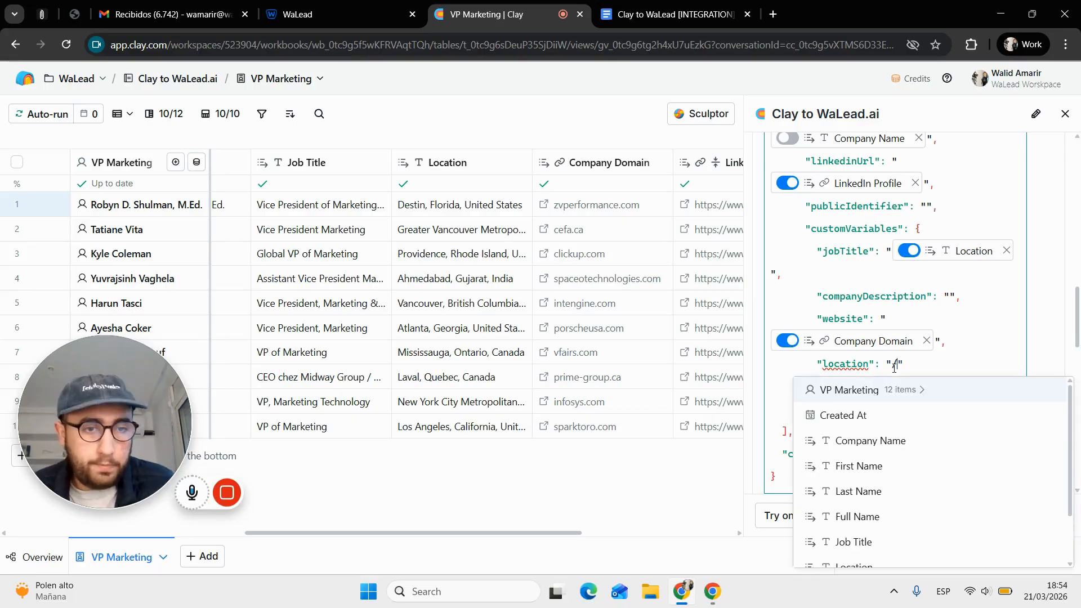
scroll(913, 568, "down", 3)
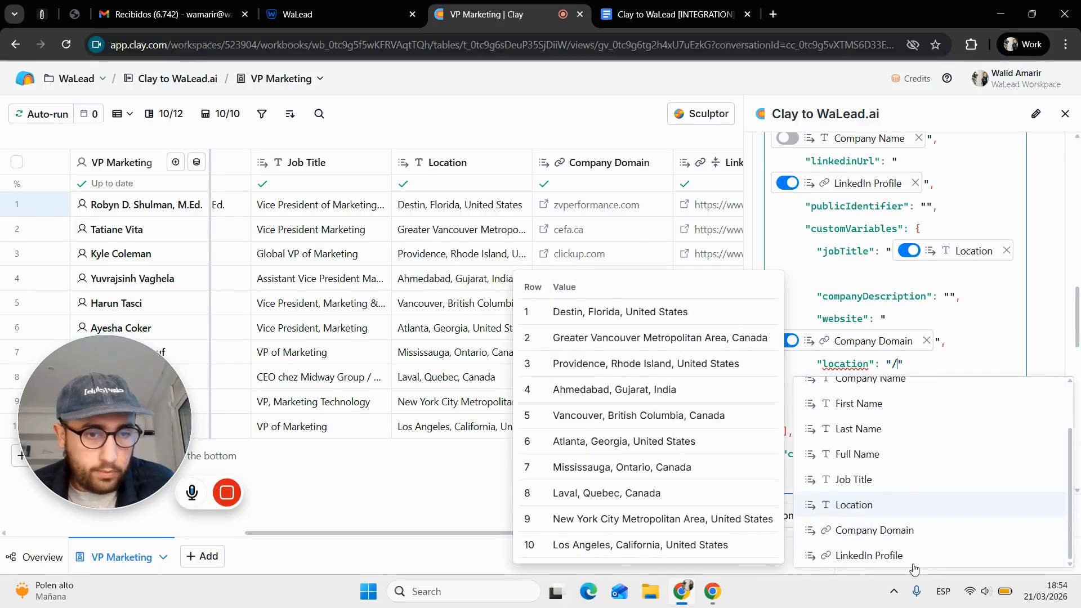
left_click(896, 506)
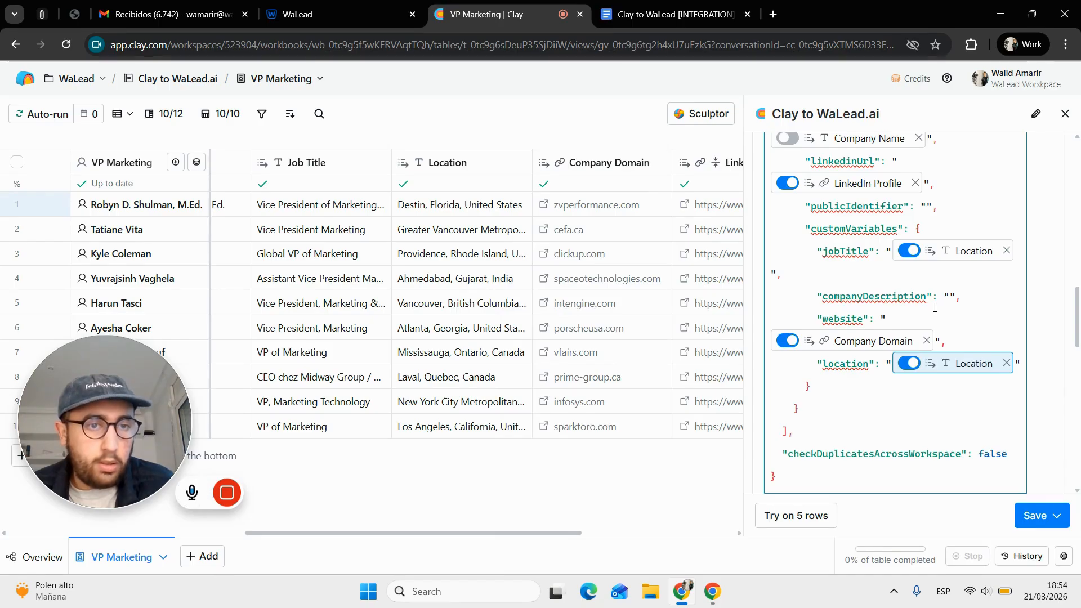
left_click(1006, 249)
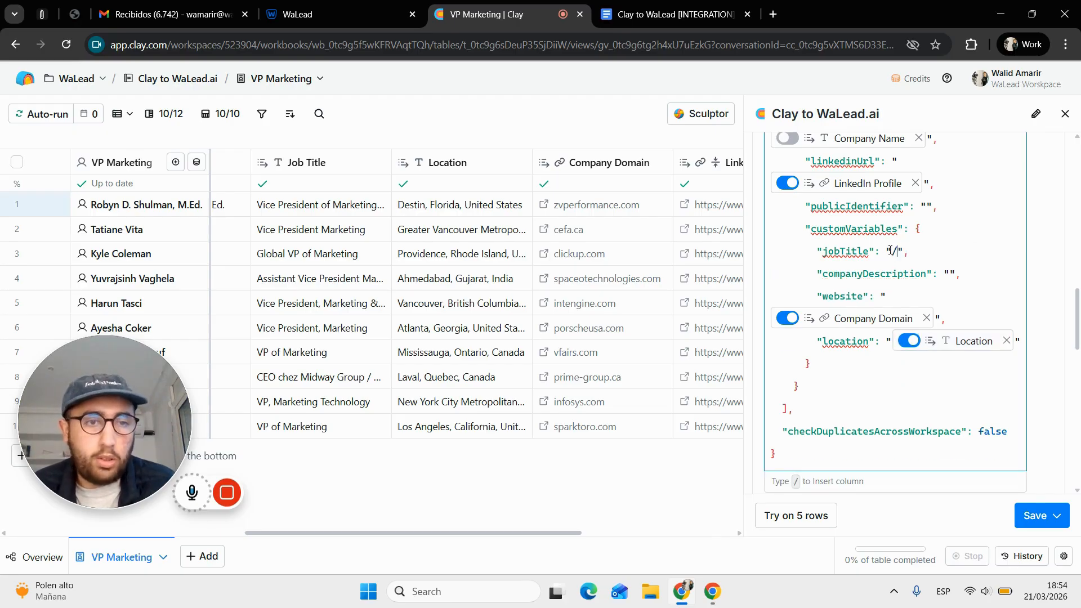
left_click(916, 428)
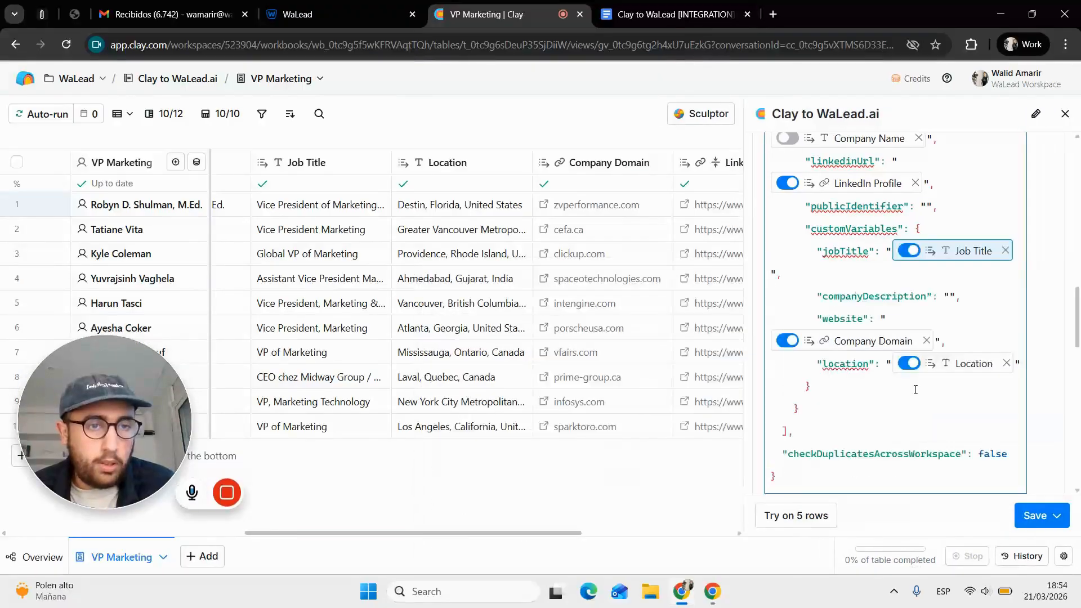
- Switch off the toggles of the Job Title, Company Domain and Location column references in the custom variables
left_click(910, 251)
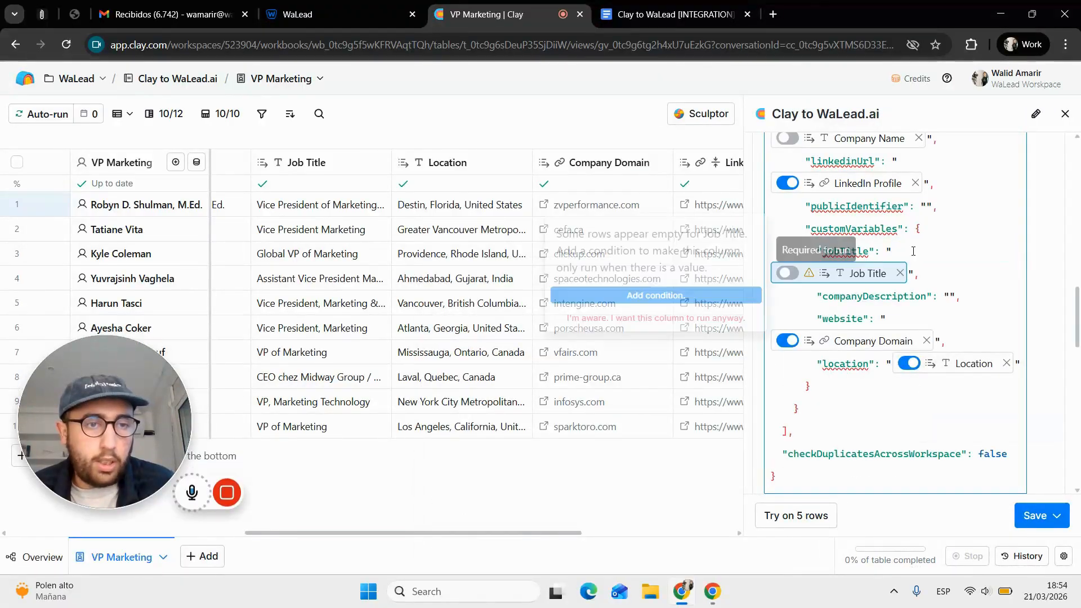
left_click(792, 344)
left_click(908, 363)
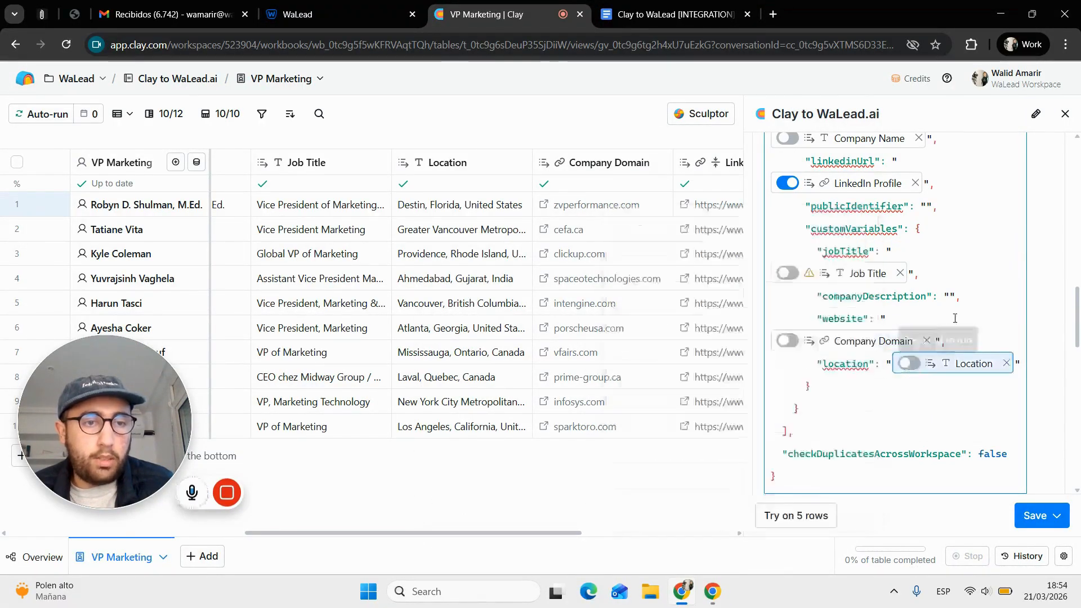
- Delete the companyDescription line from the custom variables in the request body
left_click_drag(962, 296, 764, 298)
key("BackSpace")
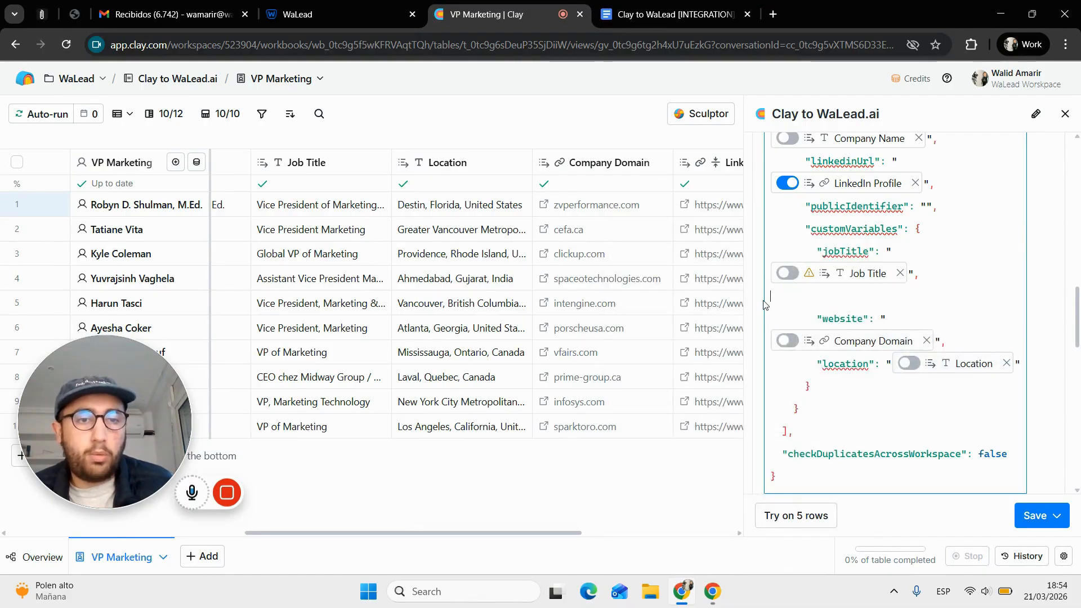
key("BackSpace")
- Save the column and run it on the 10 rows in this view, then inspect the first lead's cell details
scroll(809, 362, "down", 1)
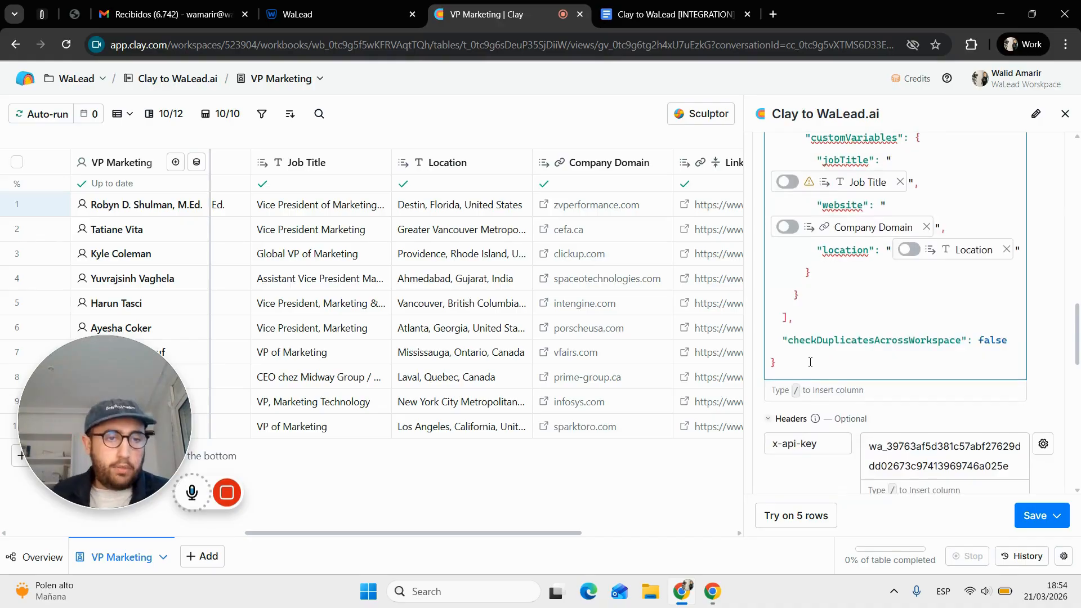
scroll(810, 361, "down", 10)
scroll(810, 366, "up", 12)
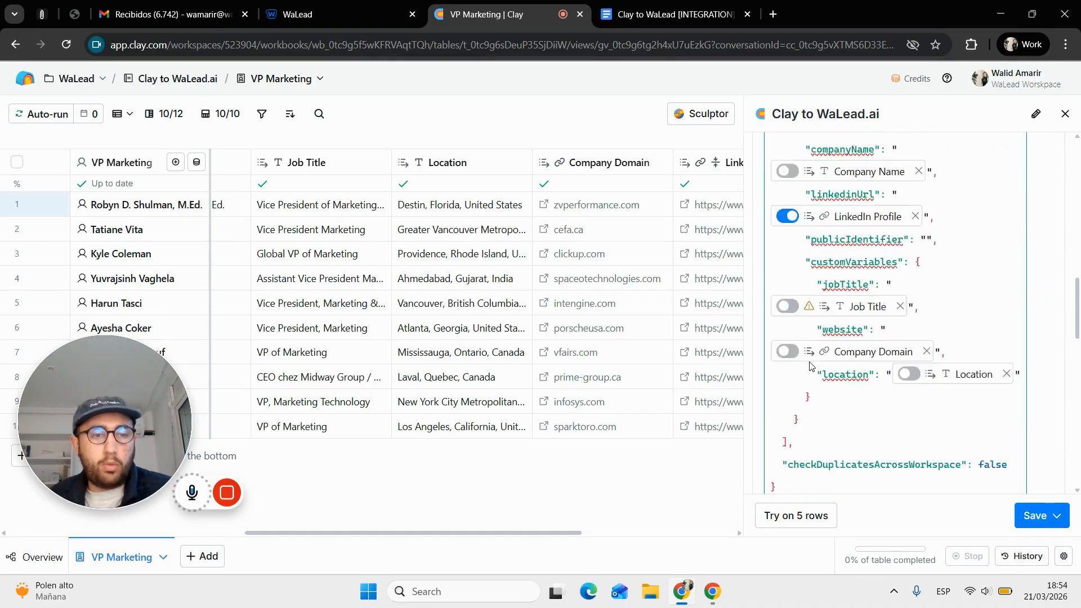
scroll(810, 366, "up", 10)
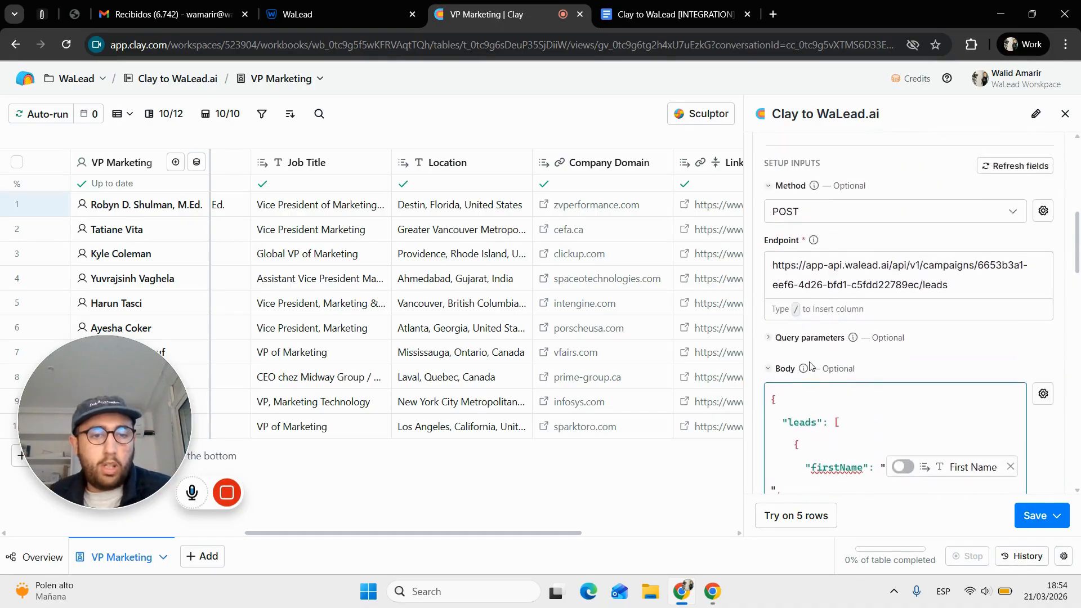
left_click(1048, 515)
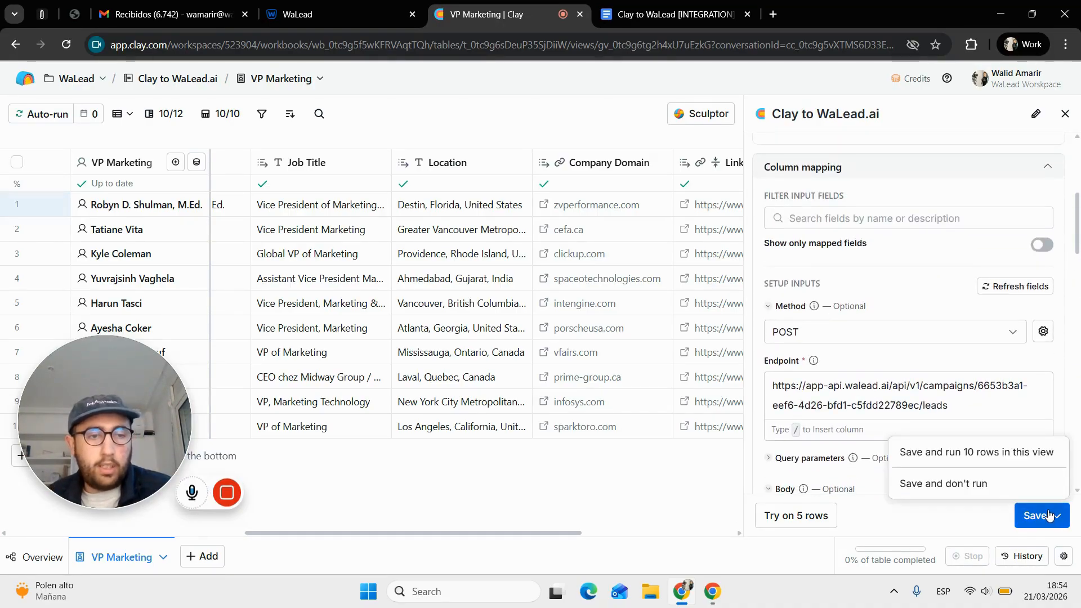
left_click(993, 464)
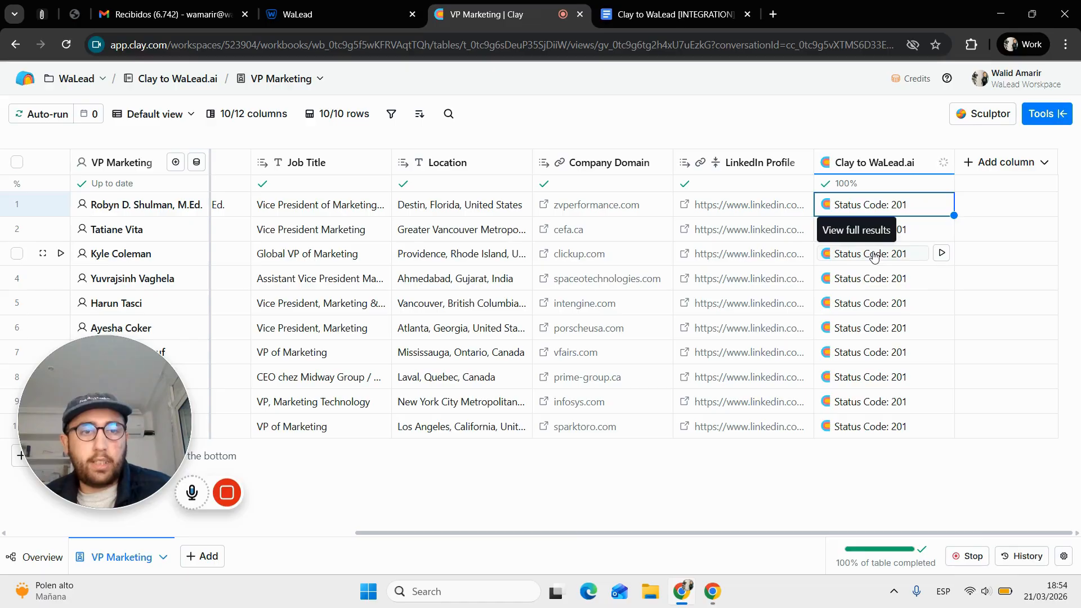
left_click(856, 208)
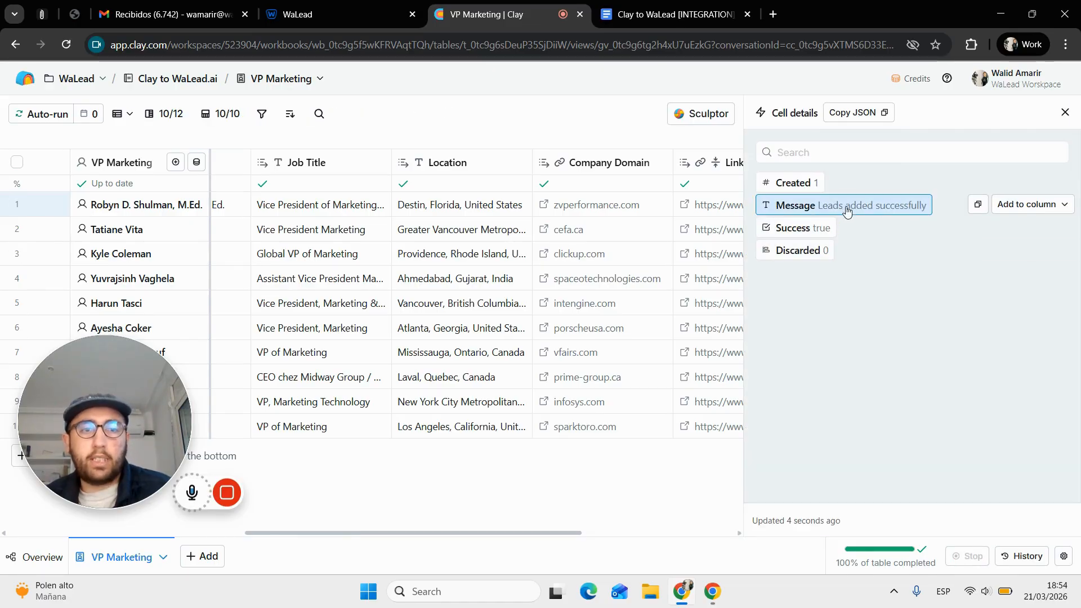
left_click(1064, 112)
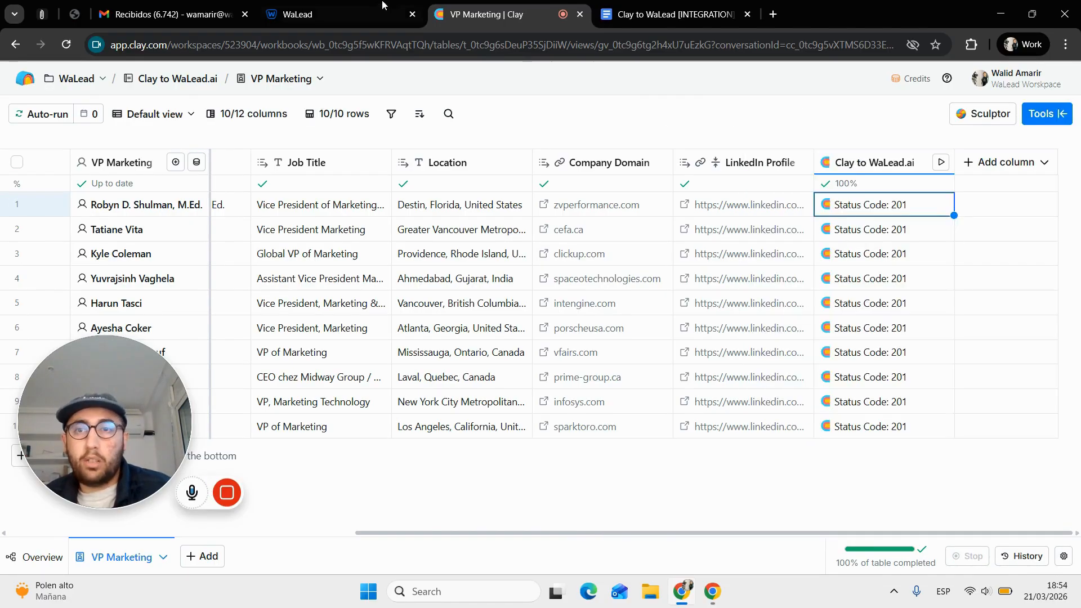
- Switch to WaLead and check the leads list of Campaign Clay Import for the imported contacts
left_click(364, 4)
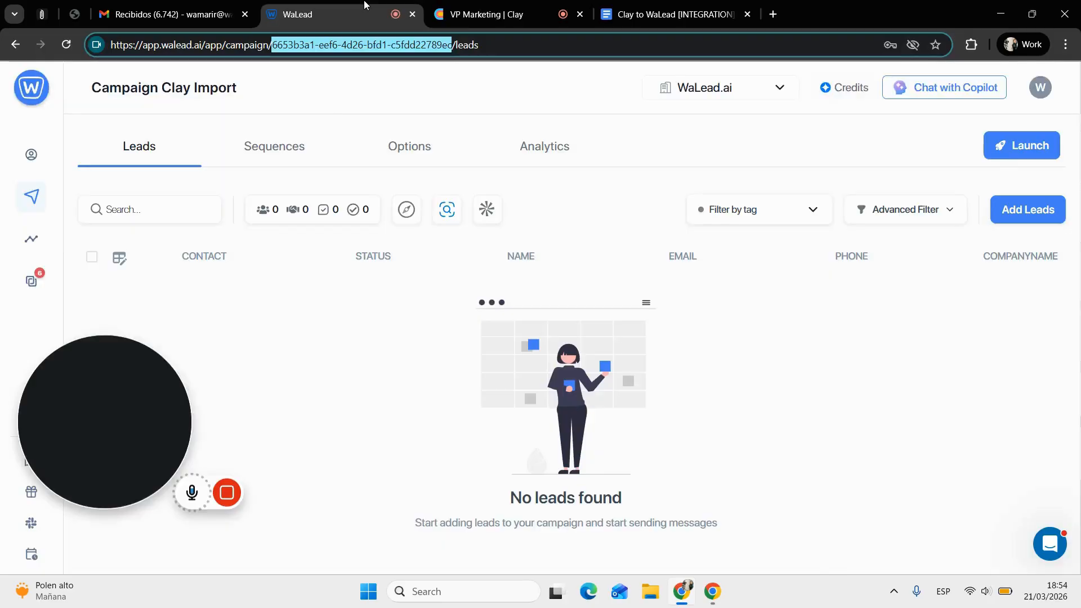
left_click(285, 147)
left_click(188, 161)
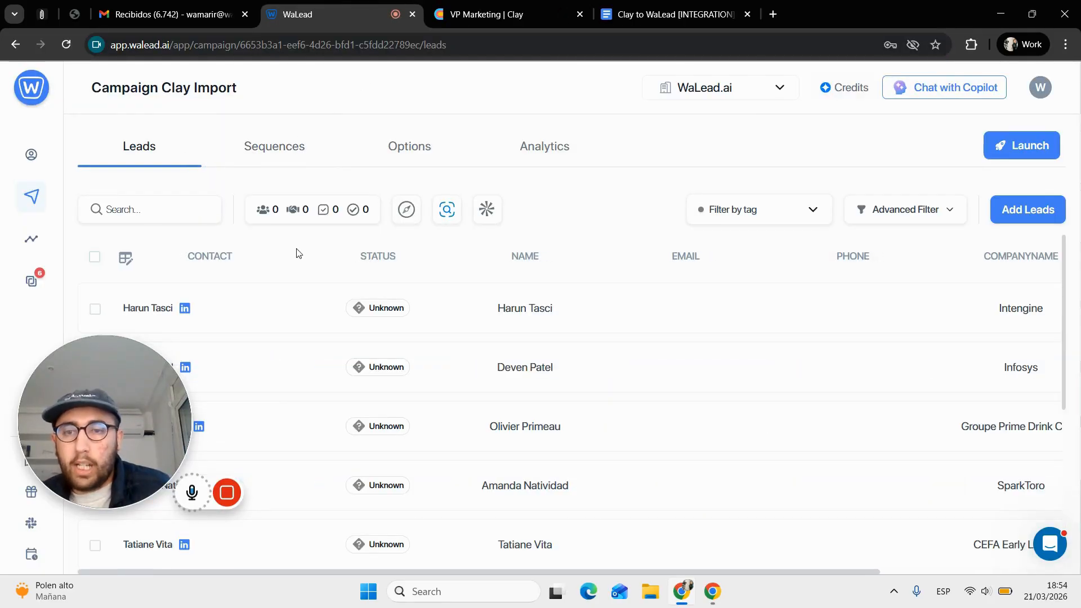
scroll(367, 362, "down", 2)
scroll(367, 363, "down", 2)
left_click_drag(140, 372, 726, 292)
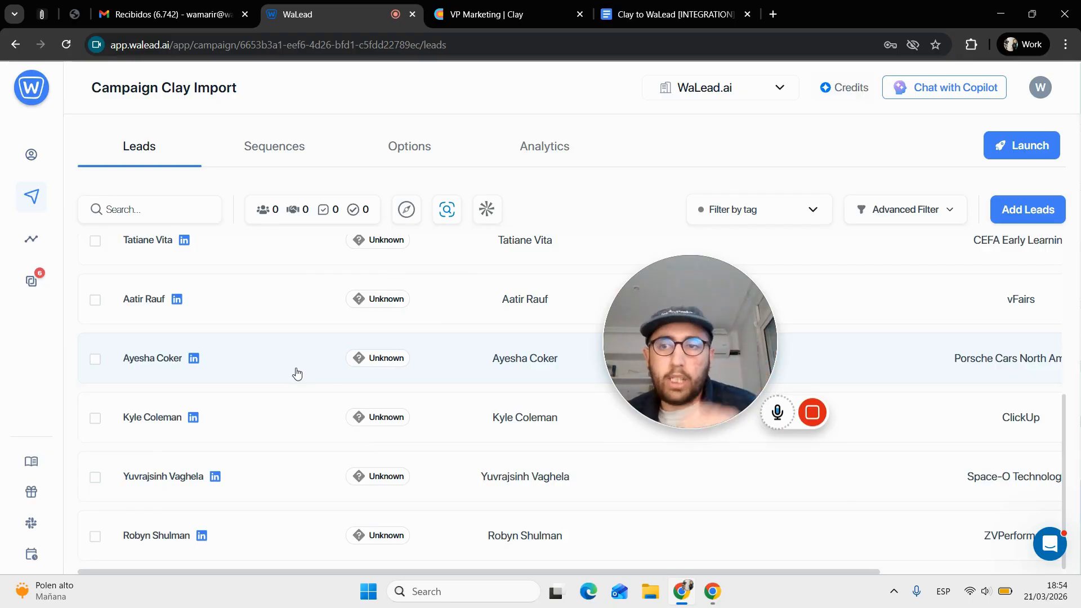
- Open the campaign Agencias Lookalikes Clay and look through its leads
left_click(36, 201)
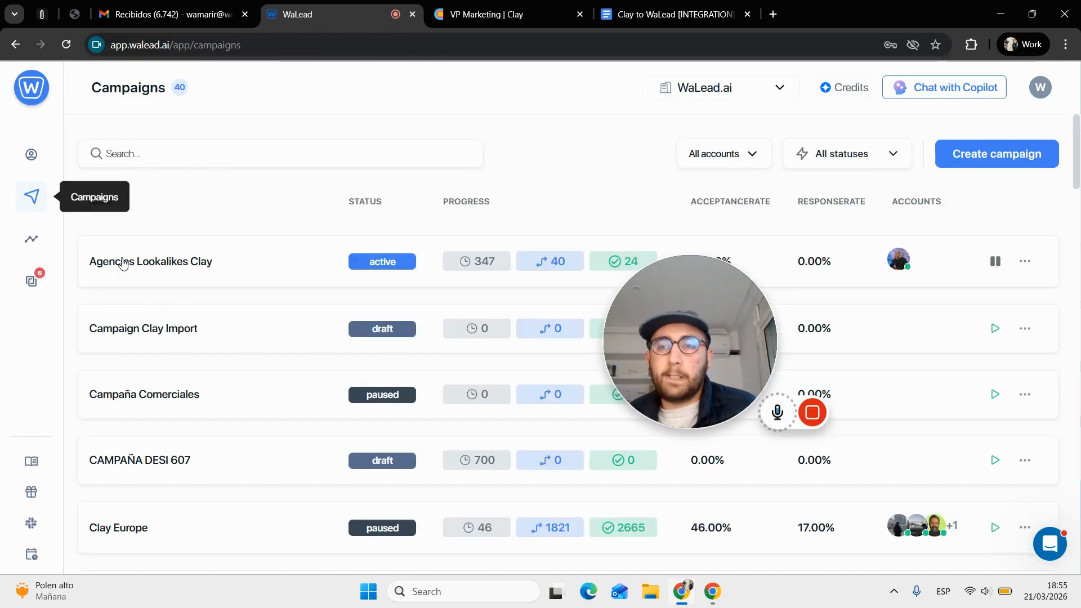
left_click(167, 281)
scroll(216, 366, "down", 5)
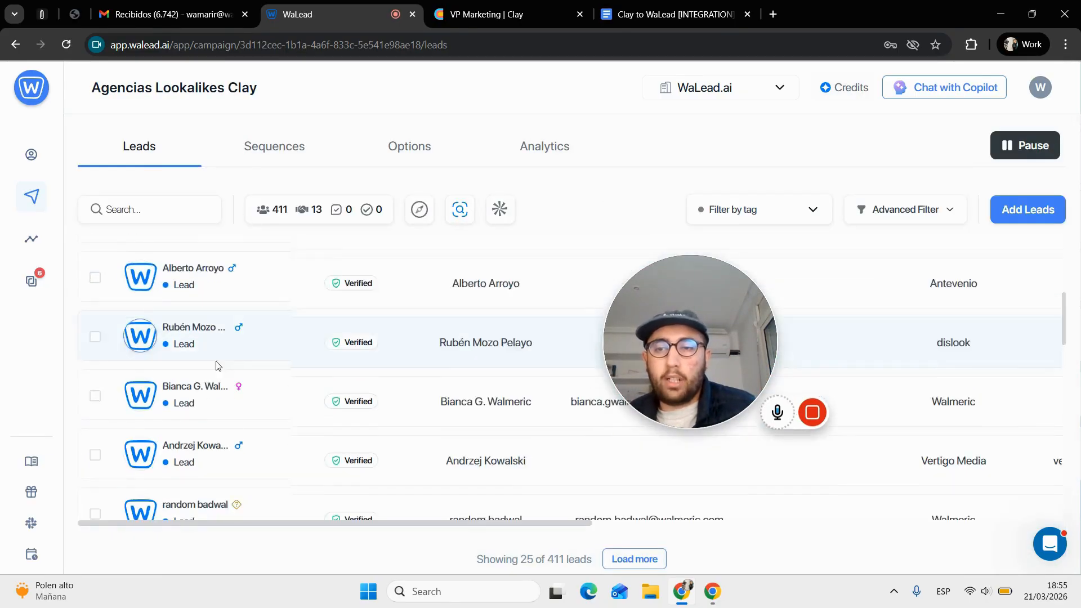
scroll(217, 365, "down", 15)
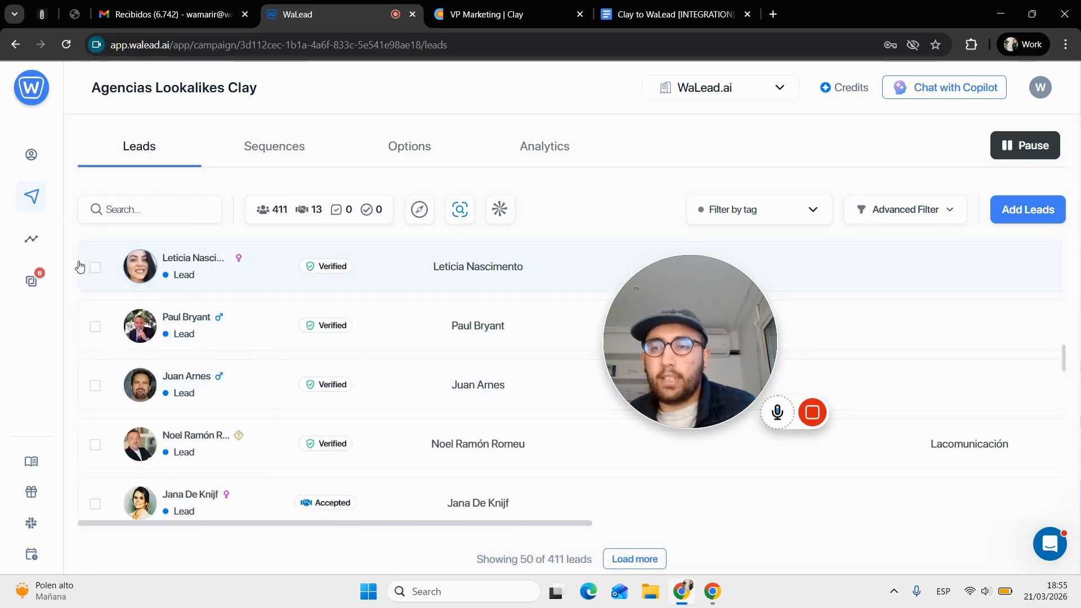
- Search the campaigns for "clay", open Campaign Clay Import and review its leads
left_click(31, 197)
left_click(167, 144)
type("c")
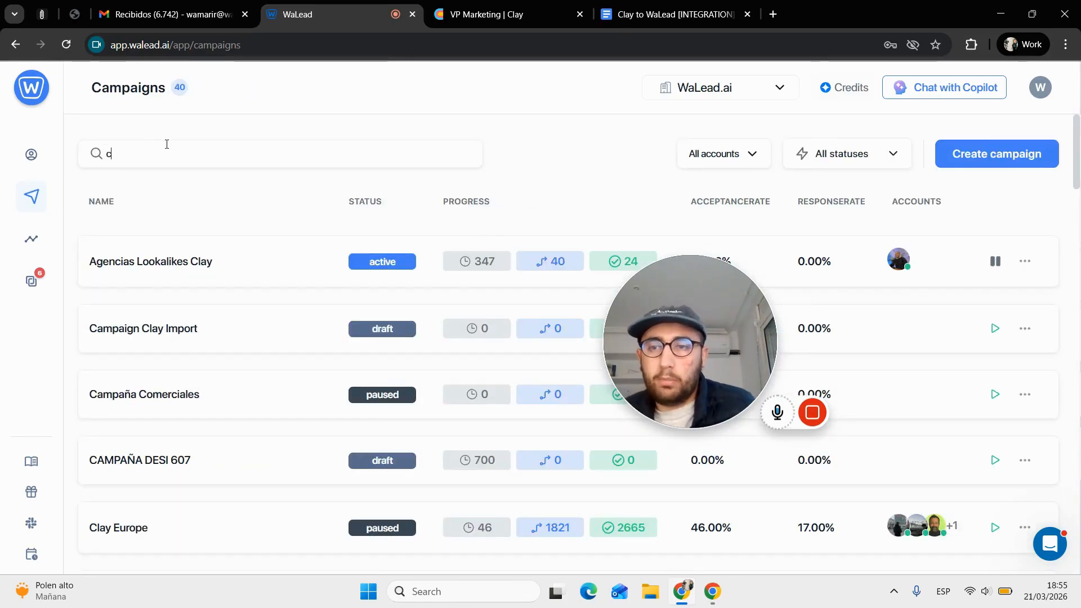
type("lay")
left_click(252, 315)
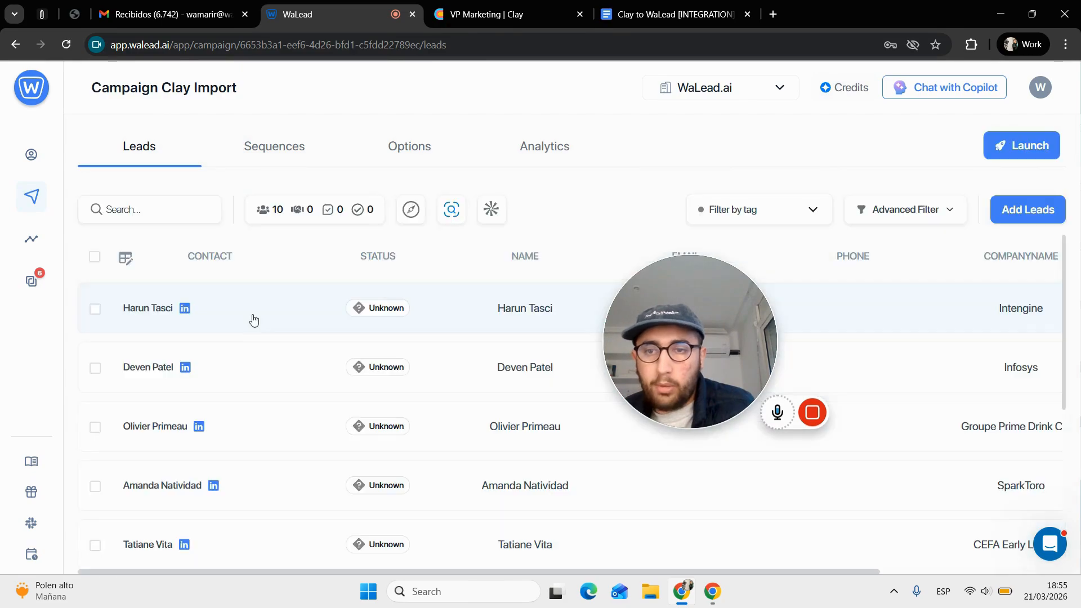
scroll(253, 320, "down", 5)
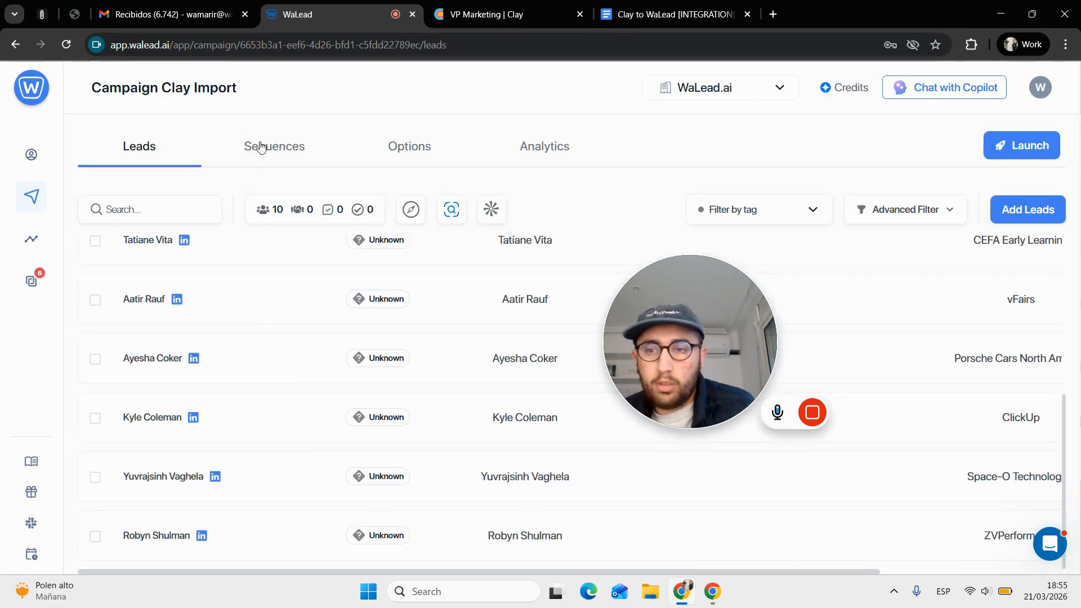
- Return to the VP Marketing table in Clay to view the Clay to WaLead.ai column
left_click(628, 6)
left_click(534, 7)
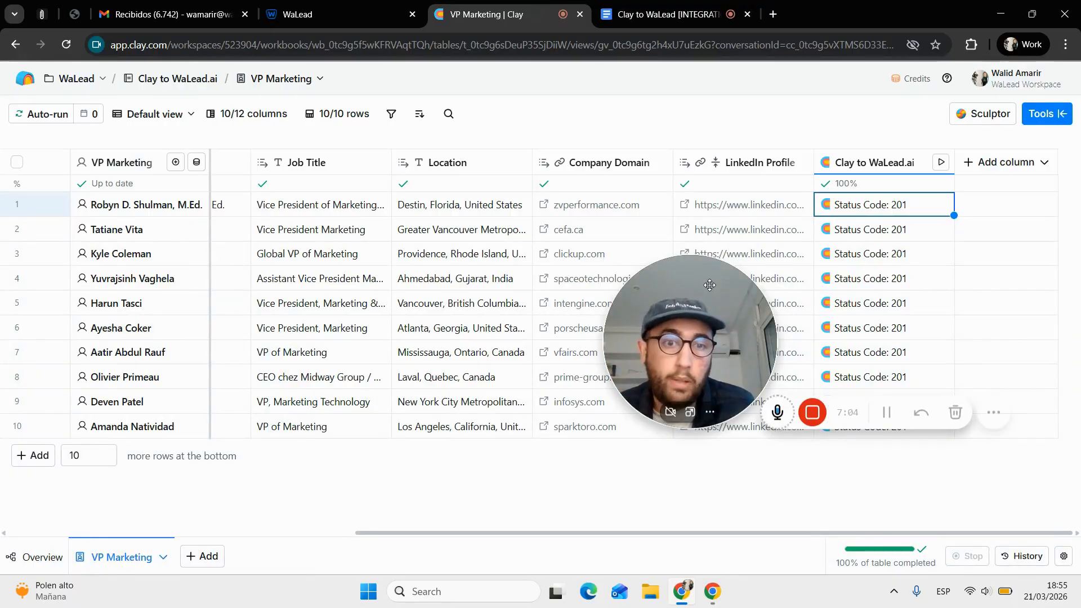
left_click_drag(709, 293, 98, 353)
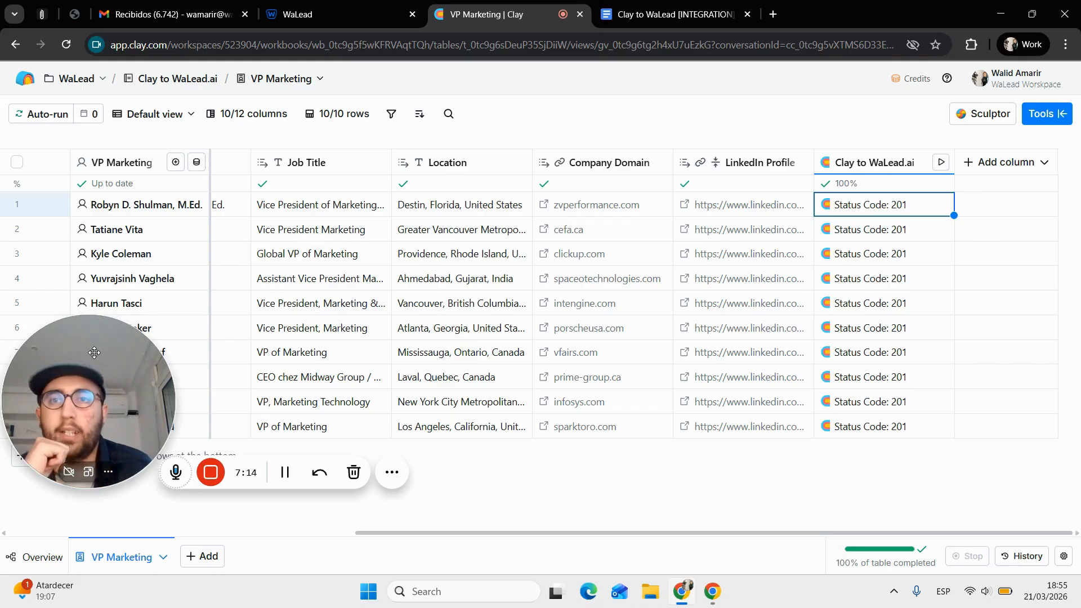
- Switch to WaLead and open the API & Integrations documentation in the account settings
left_click(299, 14)
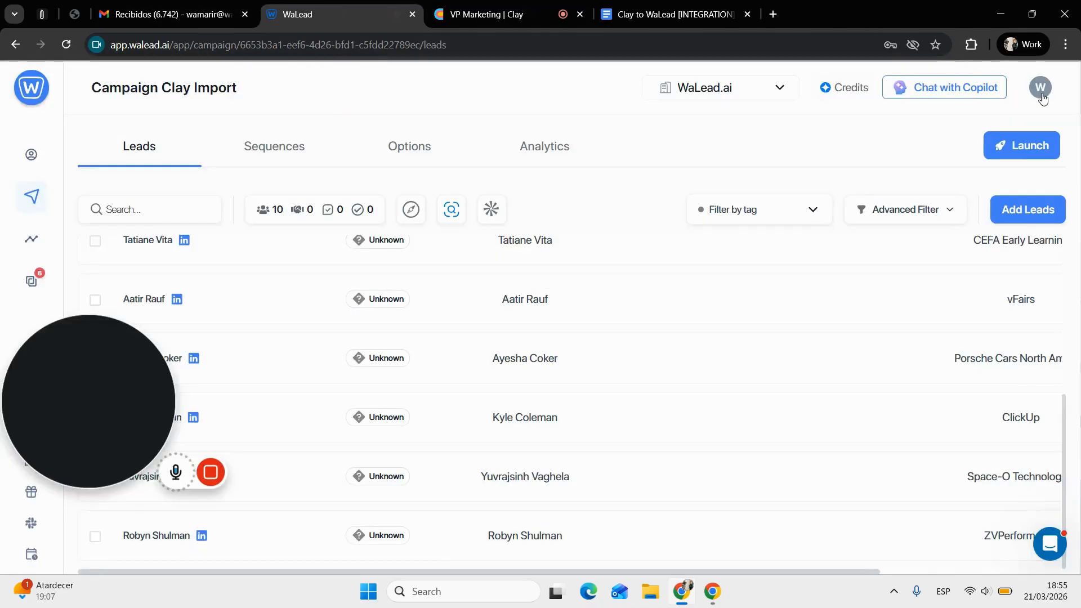
left_click(1041, 95)
left_click(1015, 136)
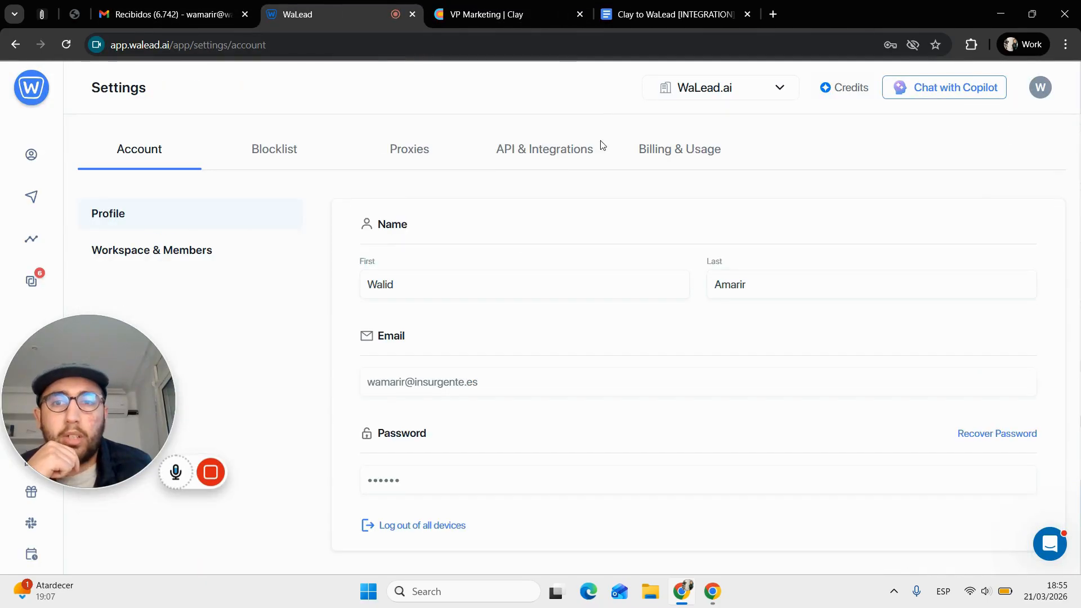
left_click(583, 148)
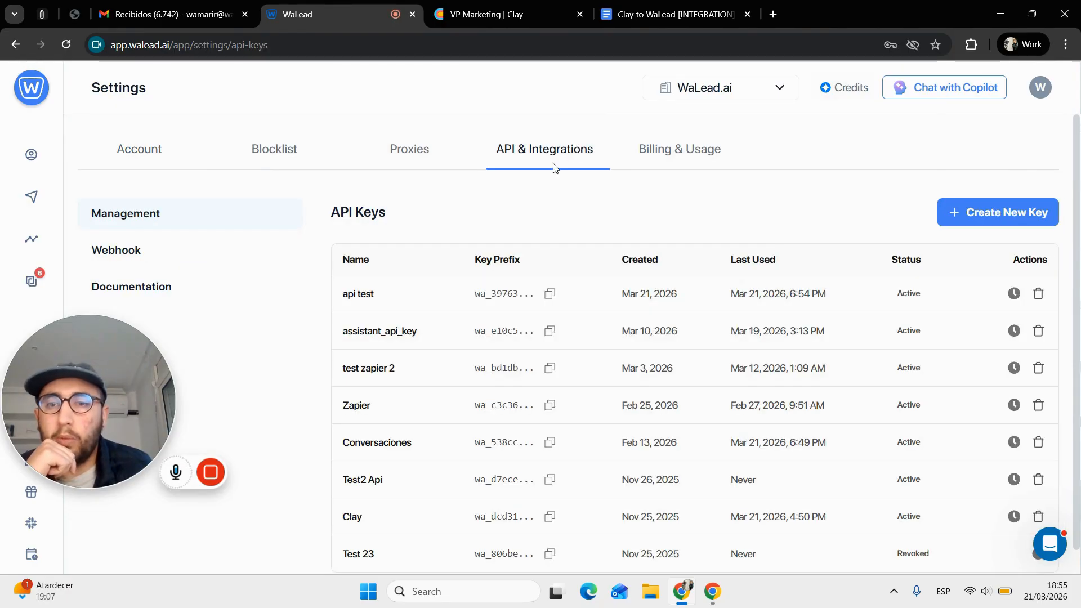
left_click(150, 289)
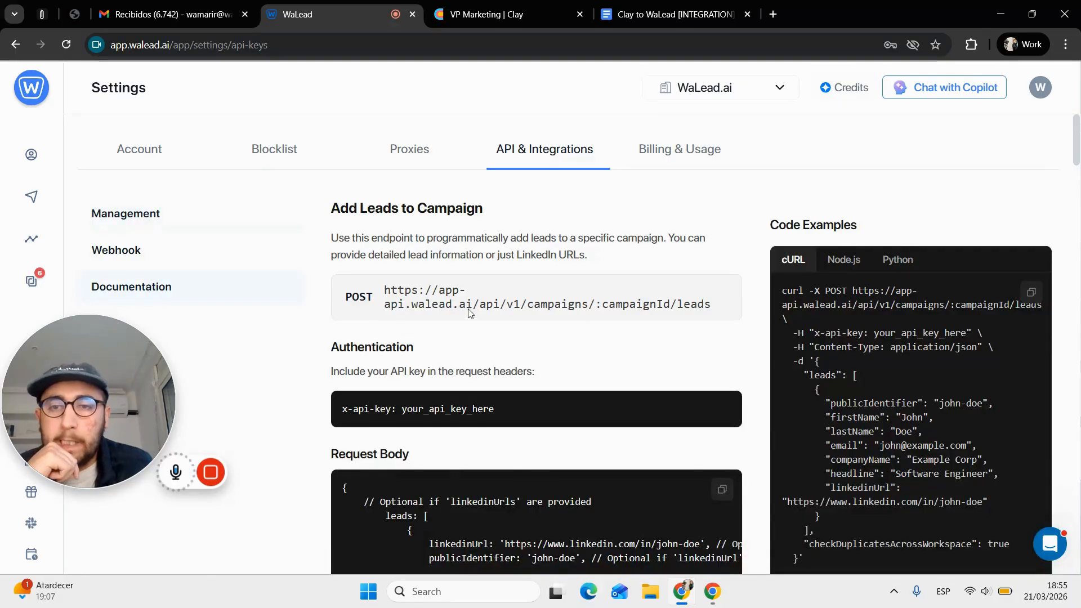
- Read the Add Leads to Campaign documentation, covering authentication, the request body and the parameters
scroll(470, 313, "down", 3)
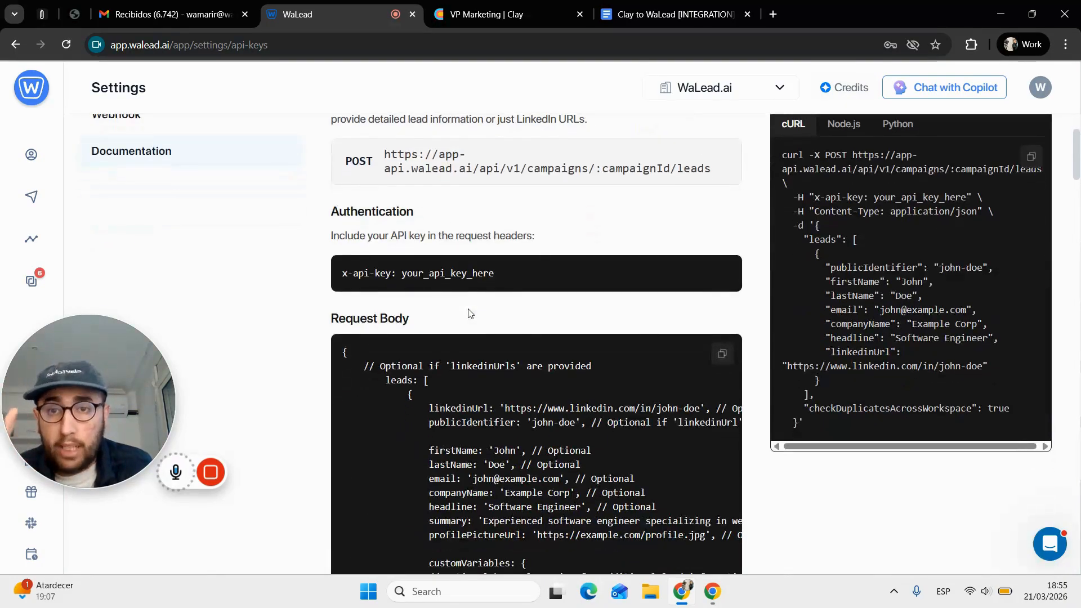
scroll(469, 314, "down", 1)
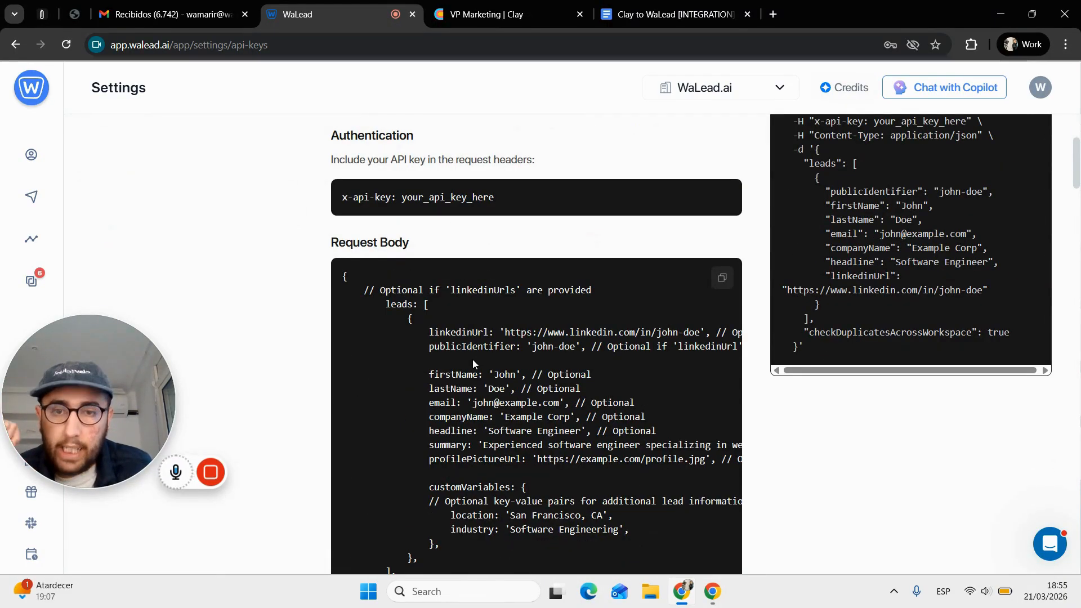
scroll(470, 313, "down", 1)
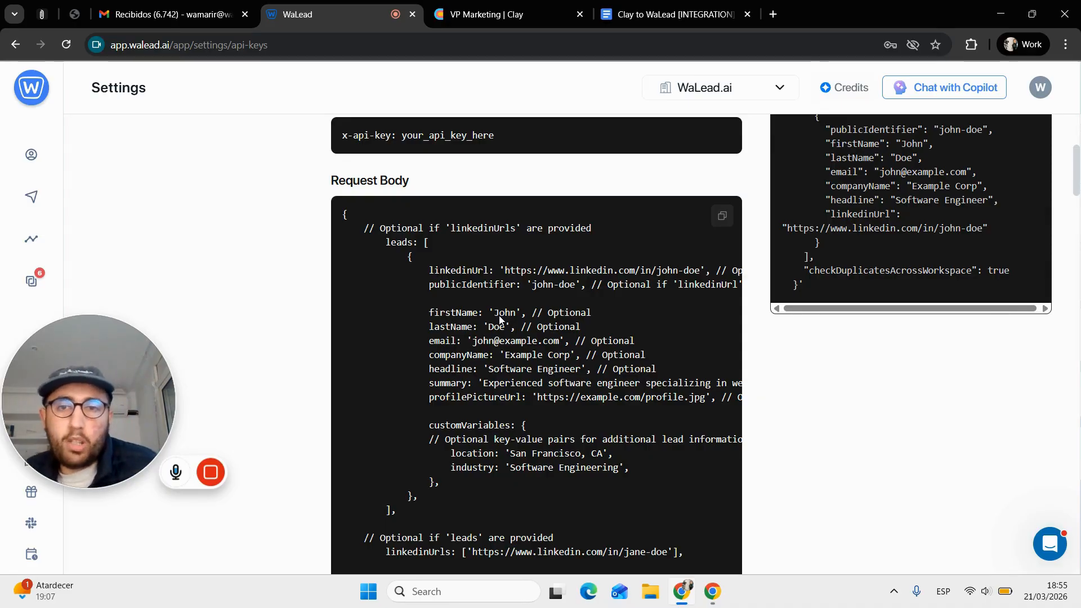
scroll(499, 320, "down", 2)
scroll(499, 319, "up", 2)
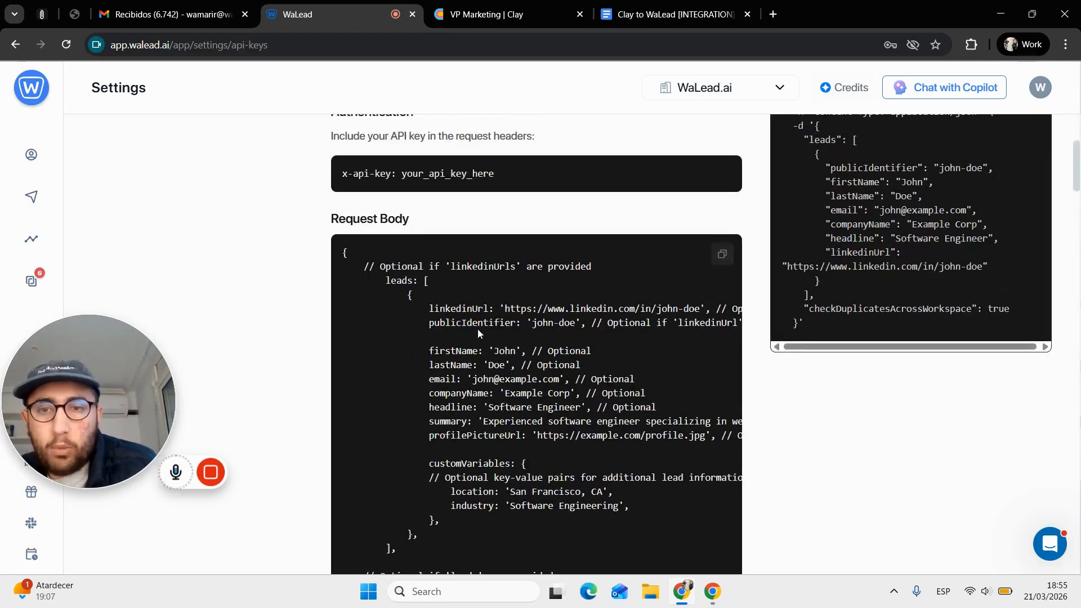
scroll(481, 322, "down", 6)
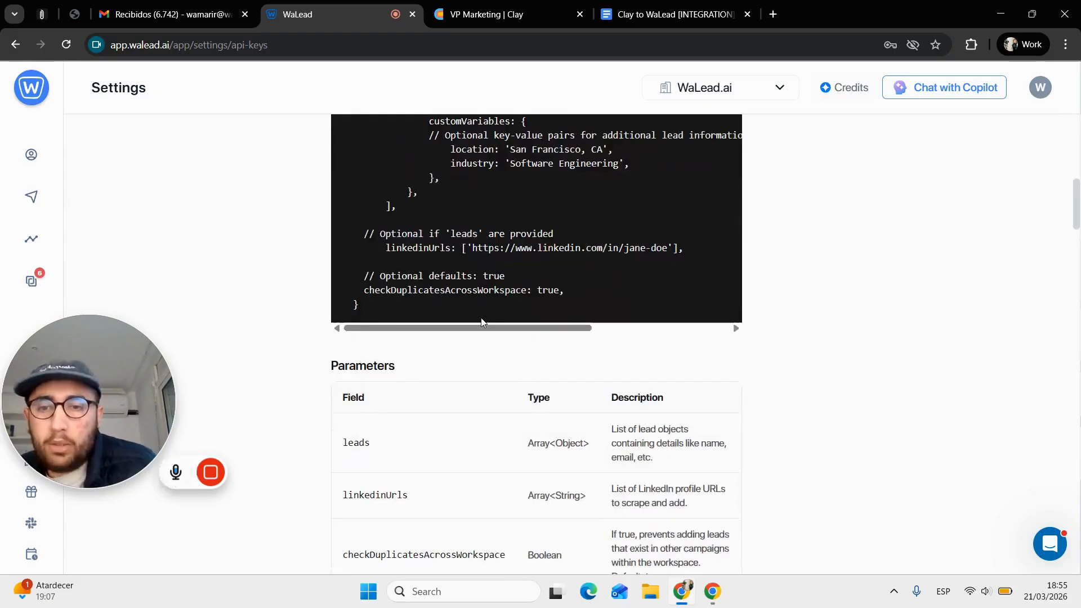
scroll(481, 321, "down", 2)
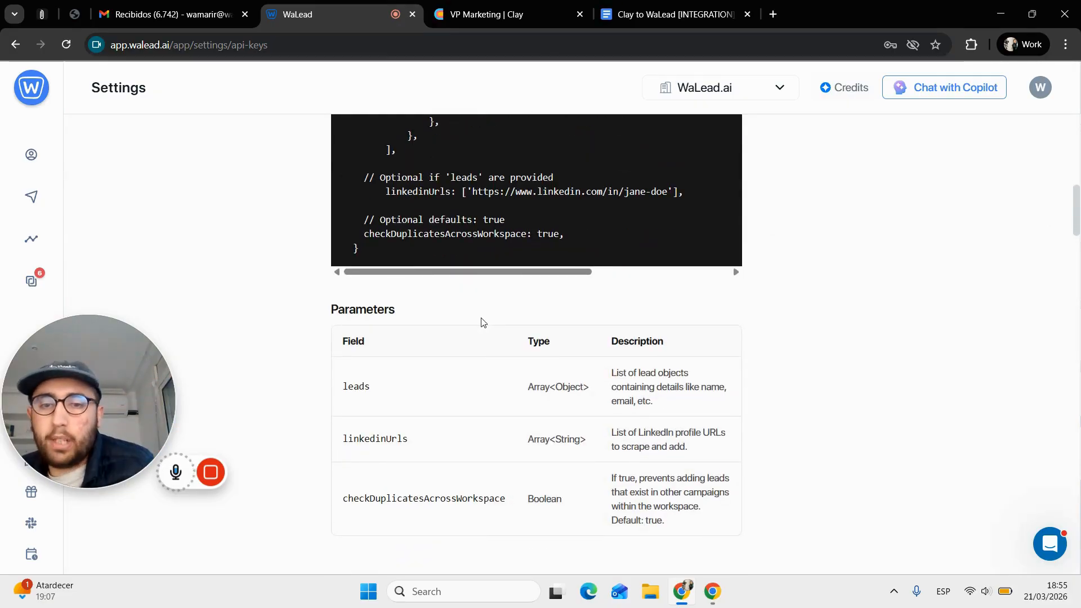
scroll(481, 322, "down", 3)
- Look through the Campaigns, Unibox, MCP and Workspace Analytics API sections and return to the start of the documentation
scroll(481, 322, "down", 6)
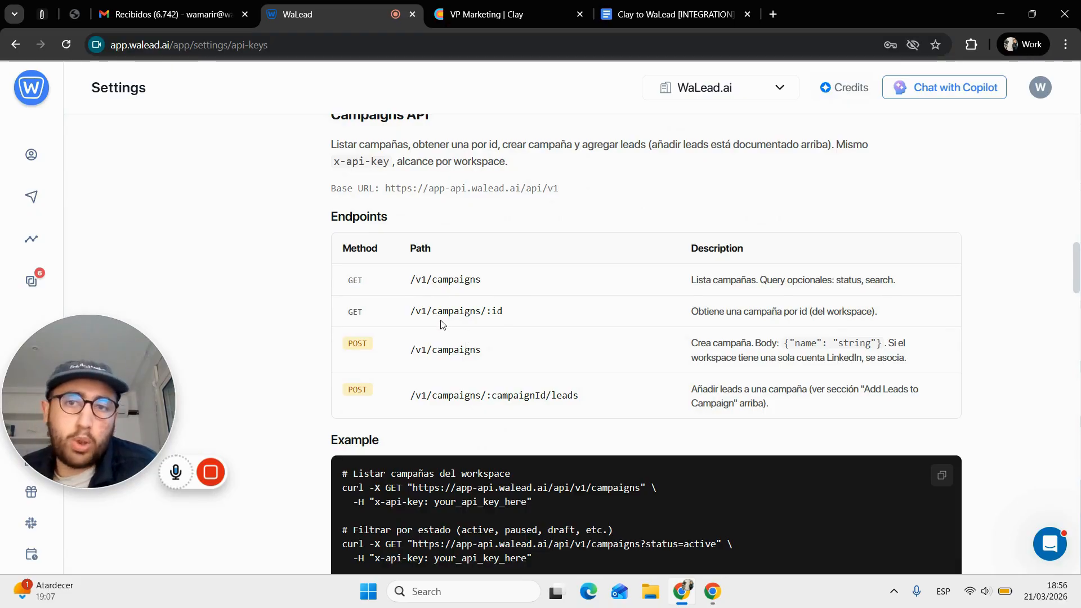
scroll(442, 325, "down", 10)
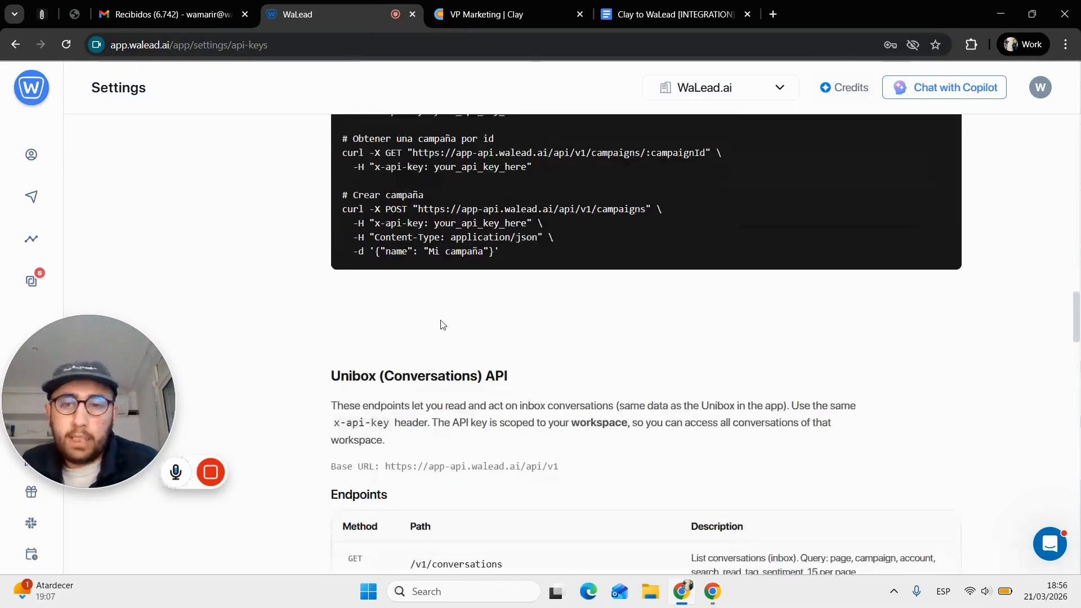
scroll(441, 324, "down", 8)
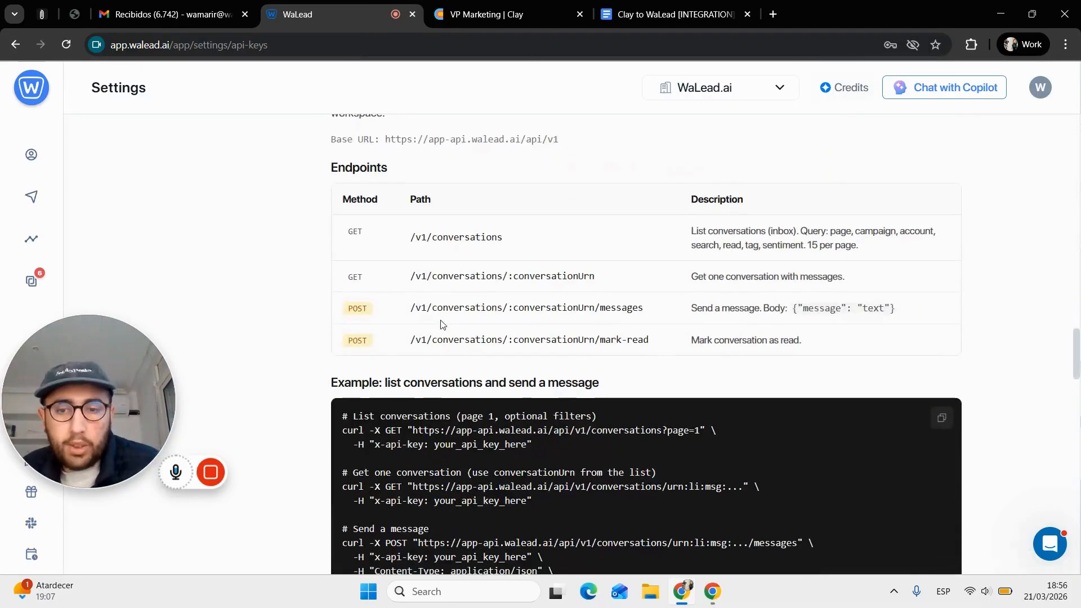
scroll(440, 322, "down", 10)
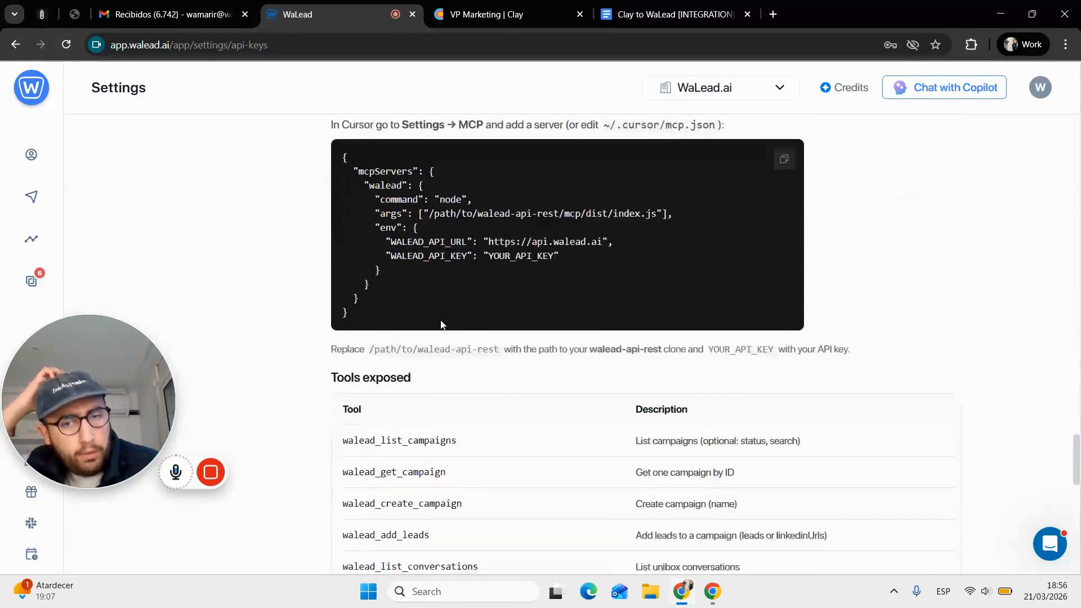
scroll(441, 325, "down", 10)
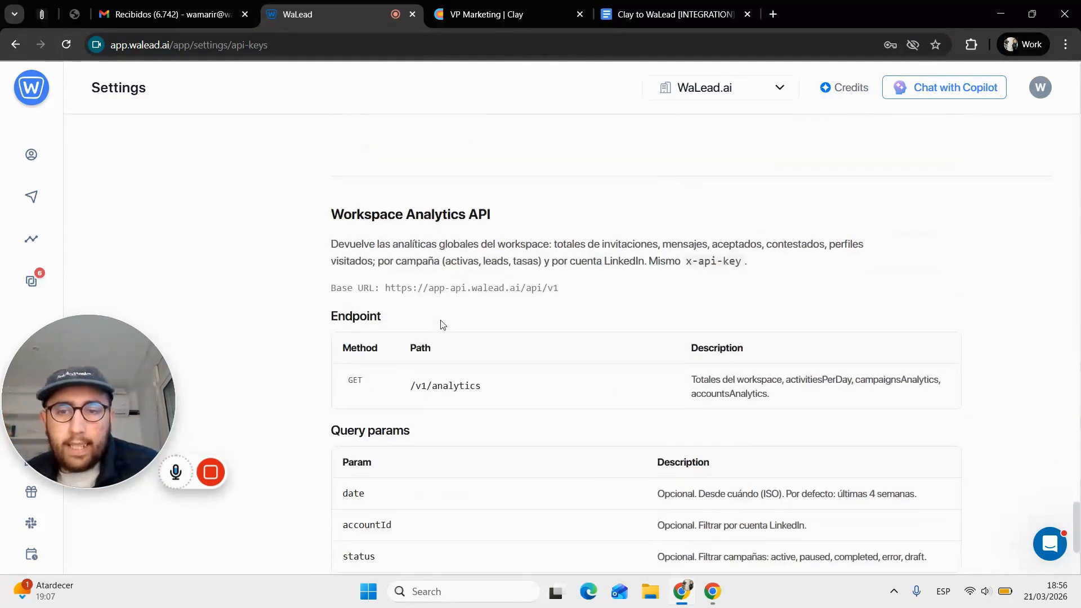
scroll(440, 324, "down", 2)
scroll(440, 324, "up", 15)
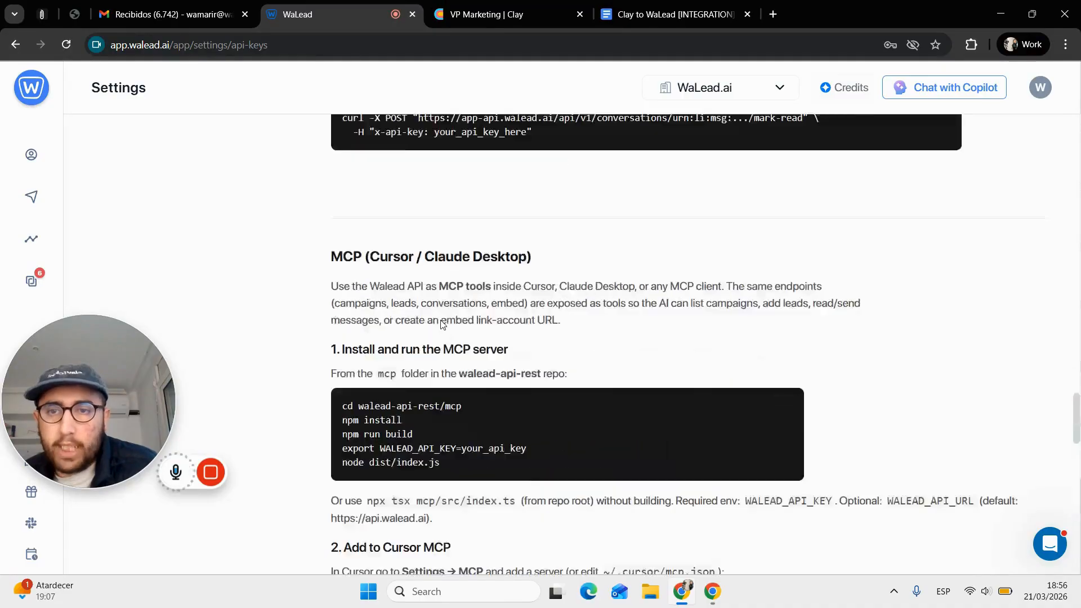
scroll(440, 325, "up", 15)
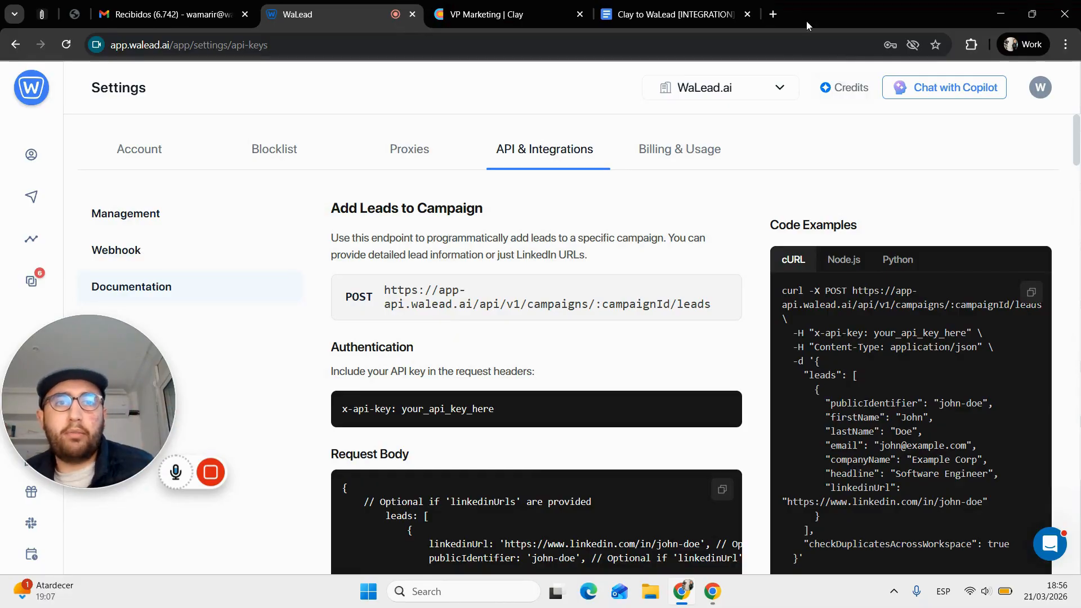
- Open docs.walead.ai in a new browser tab and go to the Add Blocked Leads endpoint
left_click(773, 14)
type("docs")
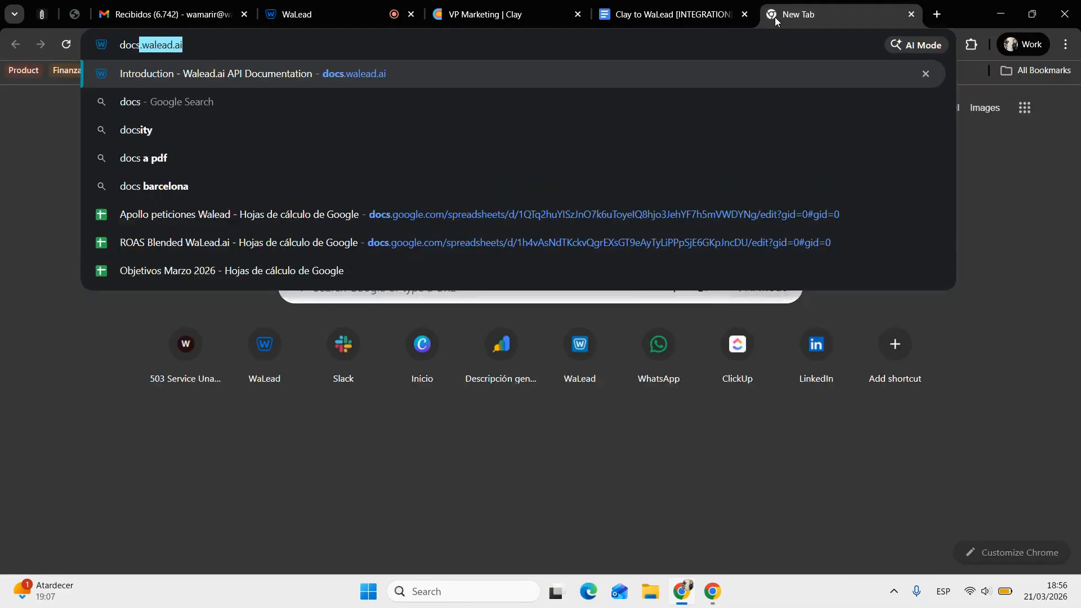
left_click(451, 79)
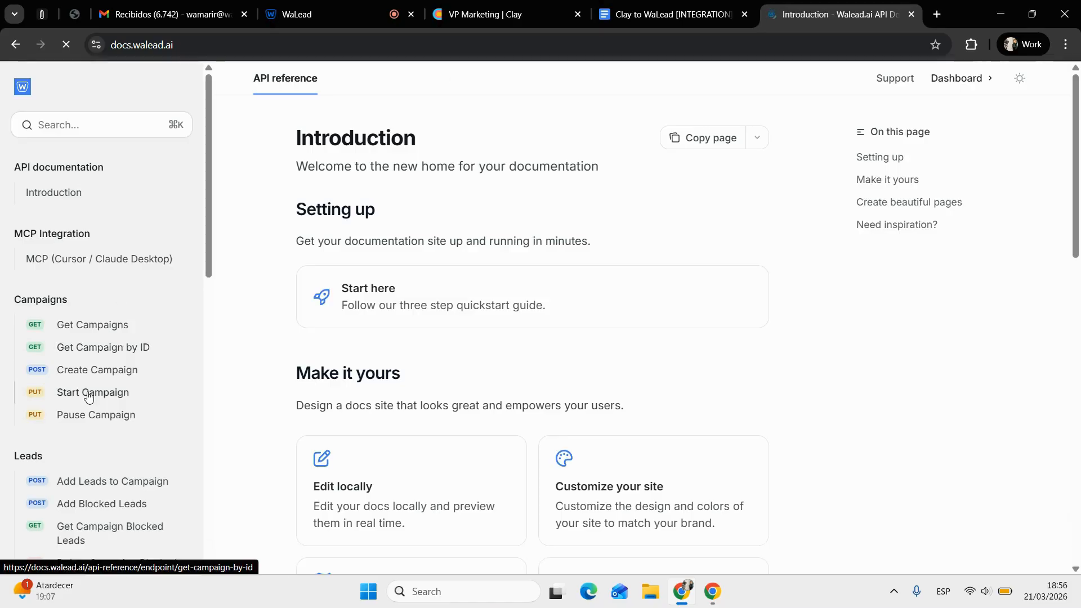
scroll(87, 366, "down", 4)
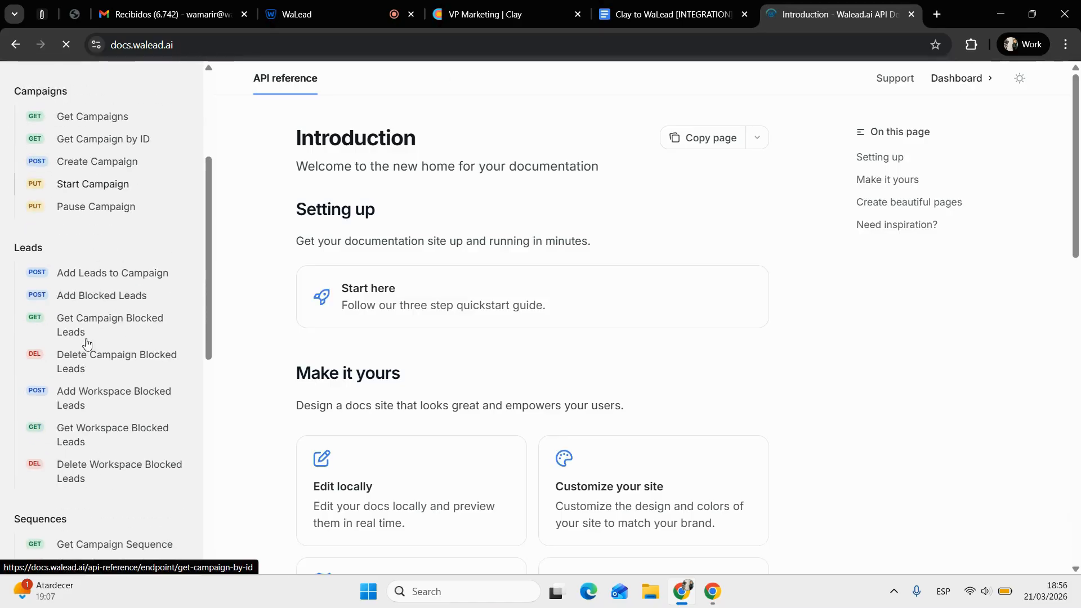
left_click(97, 304)
- Look through the API reference's list of sequence, conversation, analytics and webhook endpoints
scroll(97, 295, "down", 5)
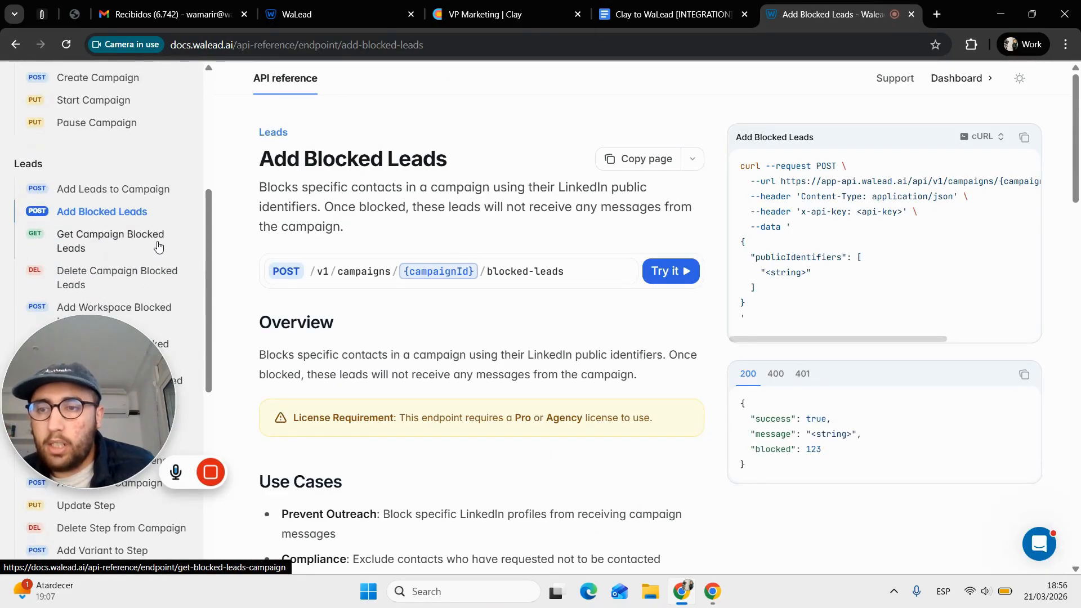
scroll(155, 246, "down", 3)
left_click_drag(103, 341, 649, 420)
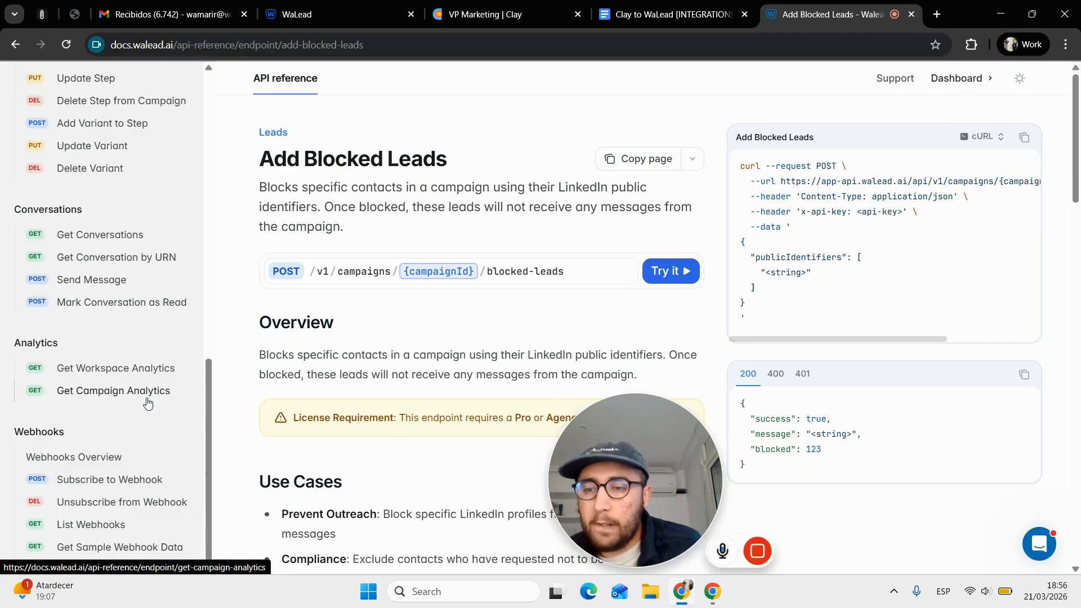
scroll(148, 403, "up", 3)
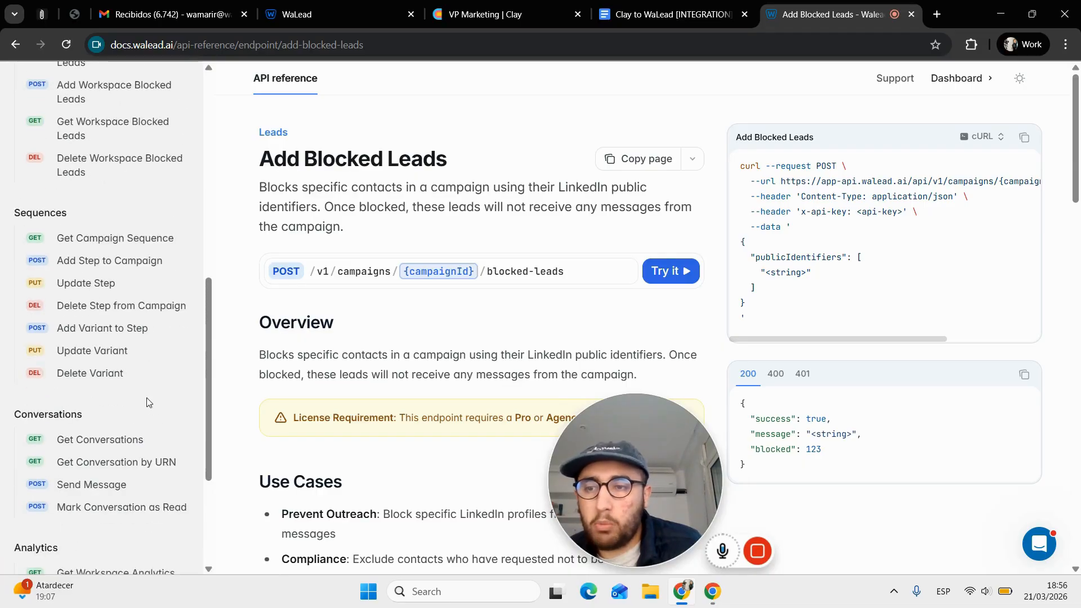
scroll(146, 402, "up", 3)
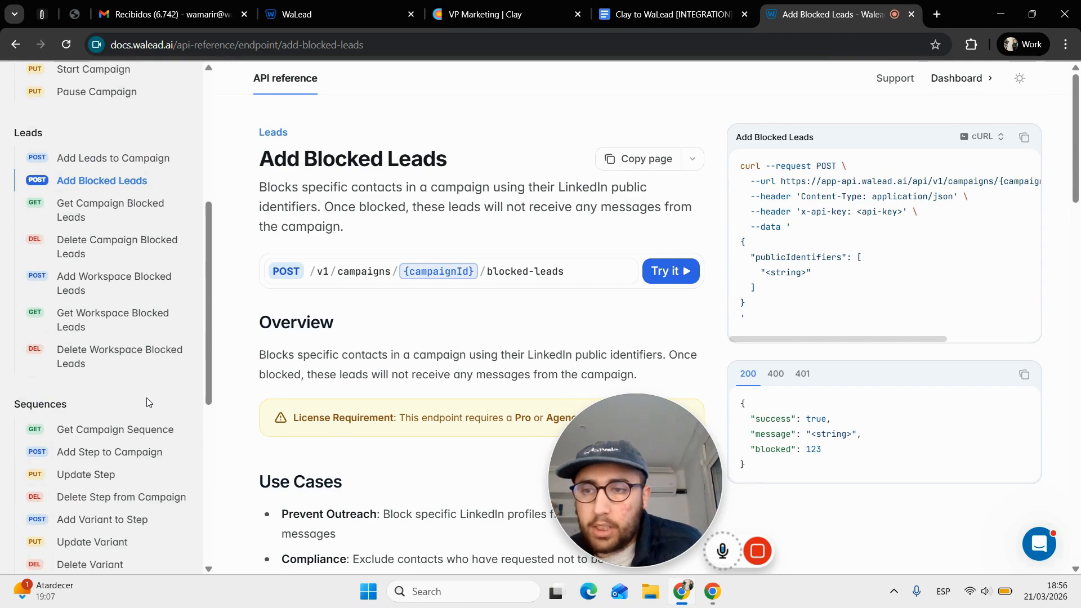
- Compare the Add Workspace Blocked Leads and Add Blocked Leads endpoint pages, including the public identifiers details
left_click(136, 289)
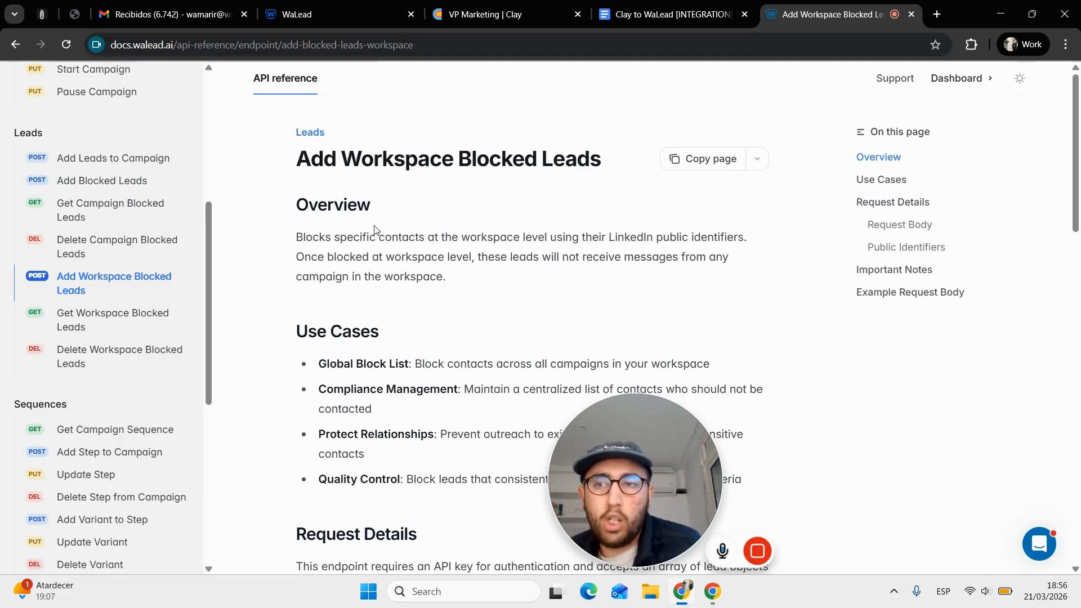
left_click(151, 183)
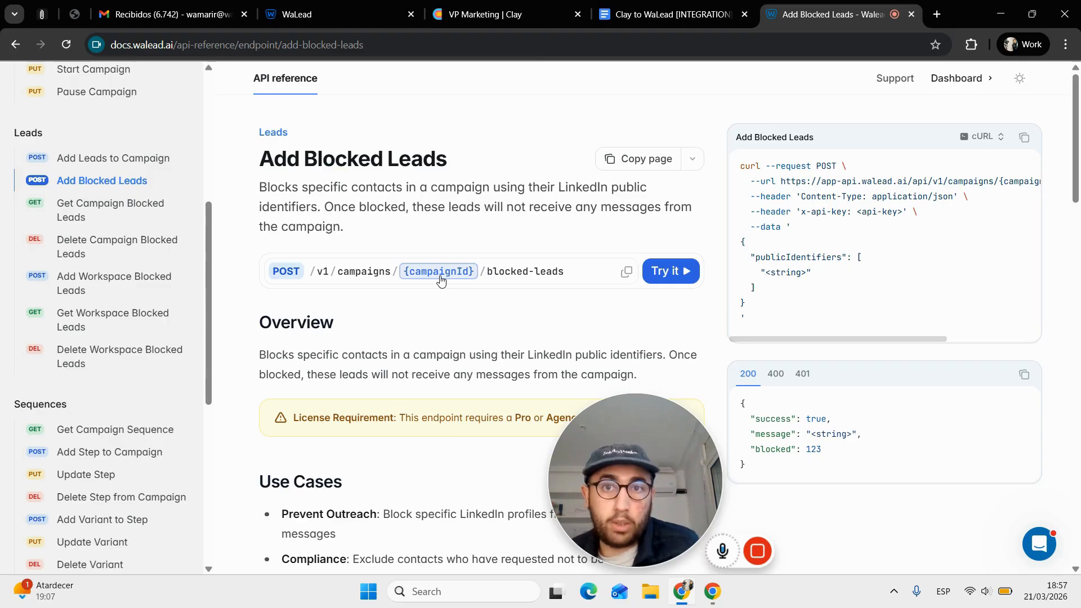
scroll(442, 281, "down", 8)
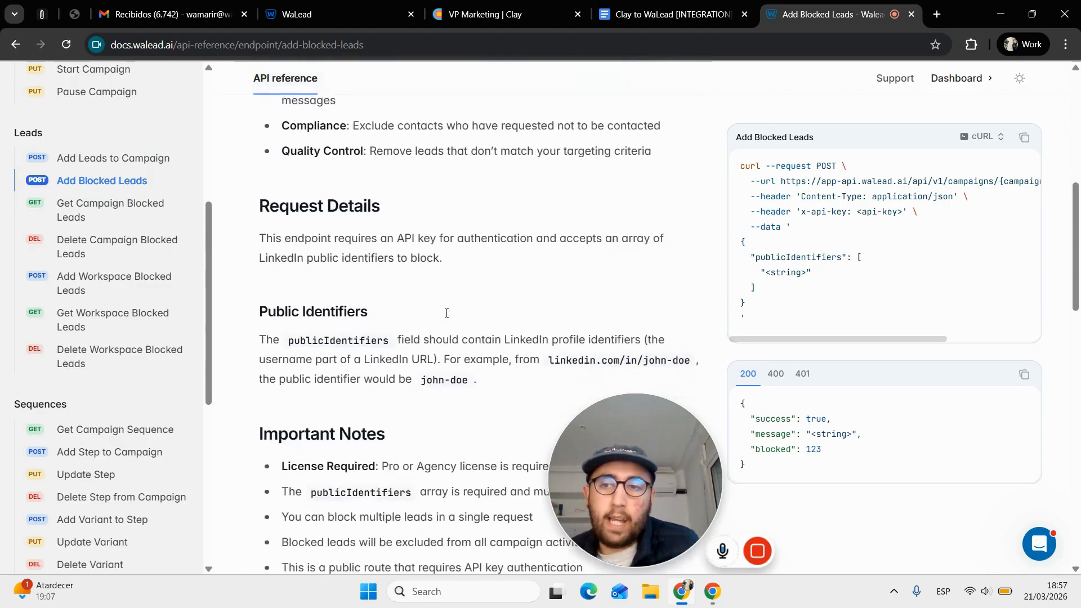
left_click(125, 283)
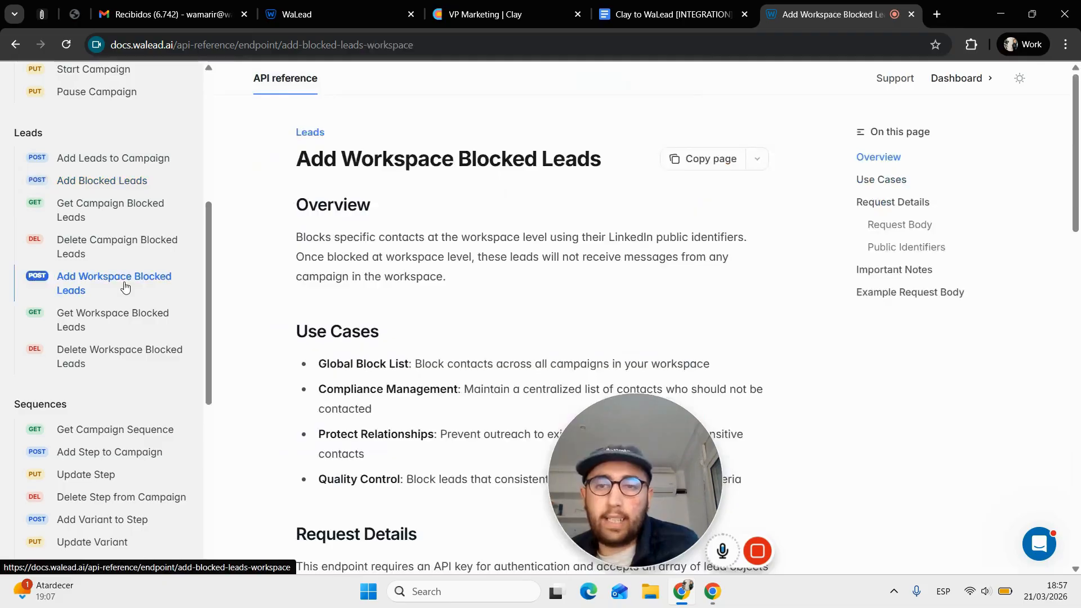
- Return to WaLead and view the workspace-level Blocklist in the settings
left_click(302, 6)
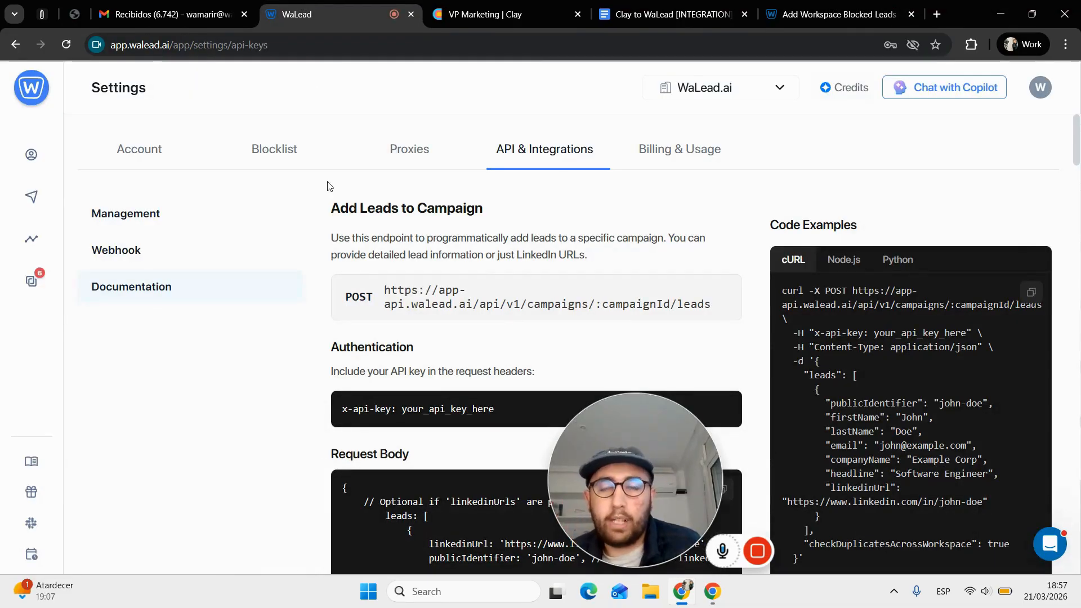
left_click(275, 151)
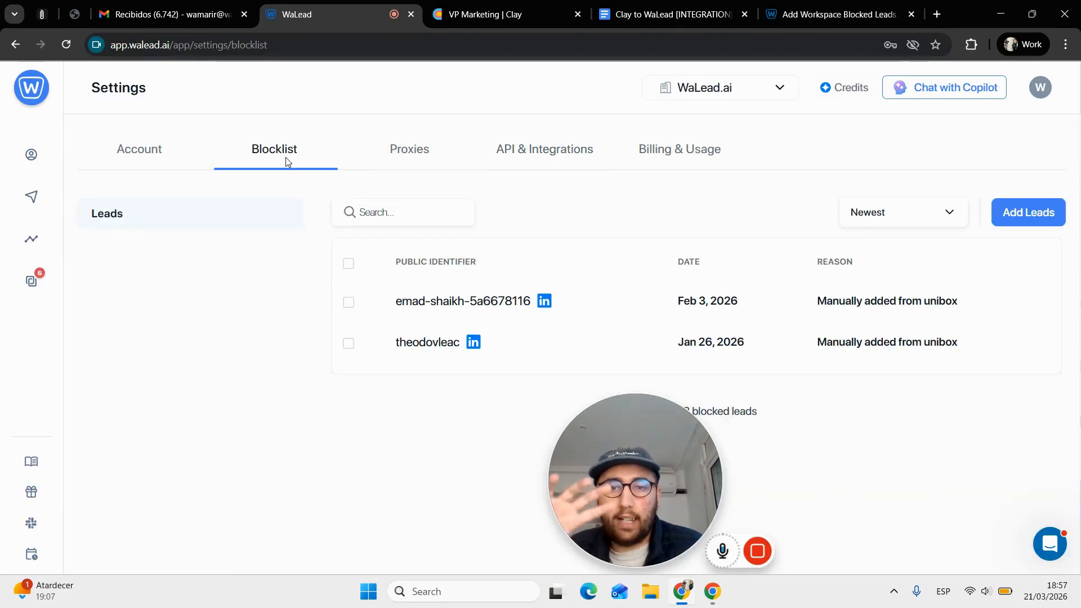
- Reopen Campaign Clay Import from the campaigns list and review its imported leads
left_click(31, 203)
left_click(238, 327)
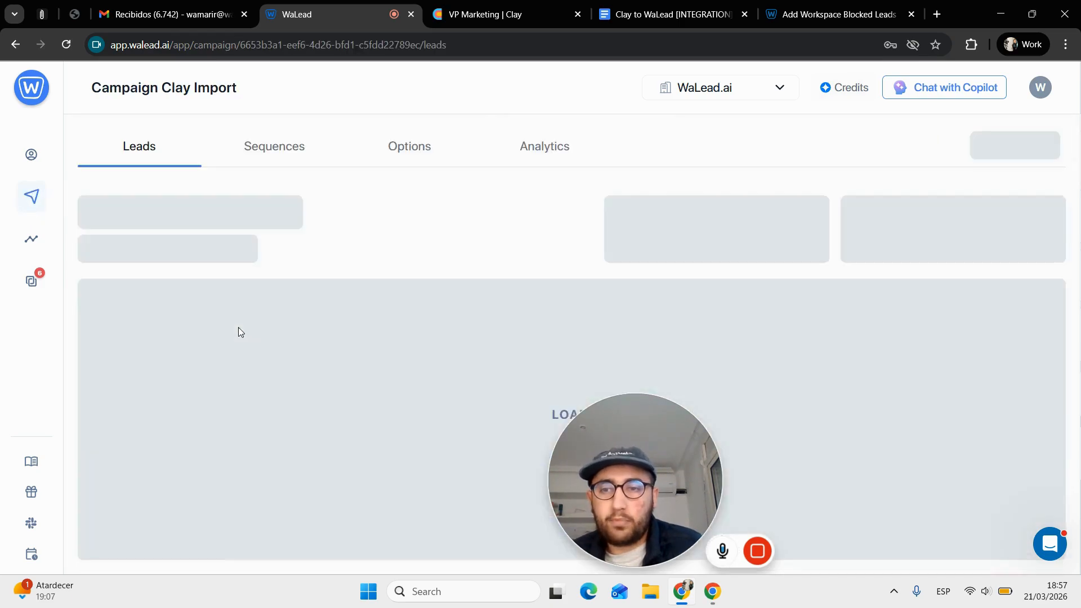
scroll(247, 315, "down", 5)
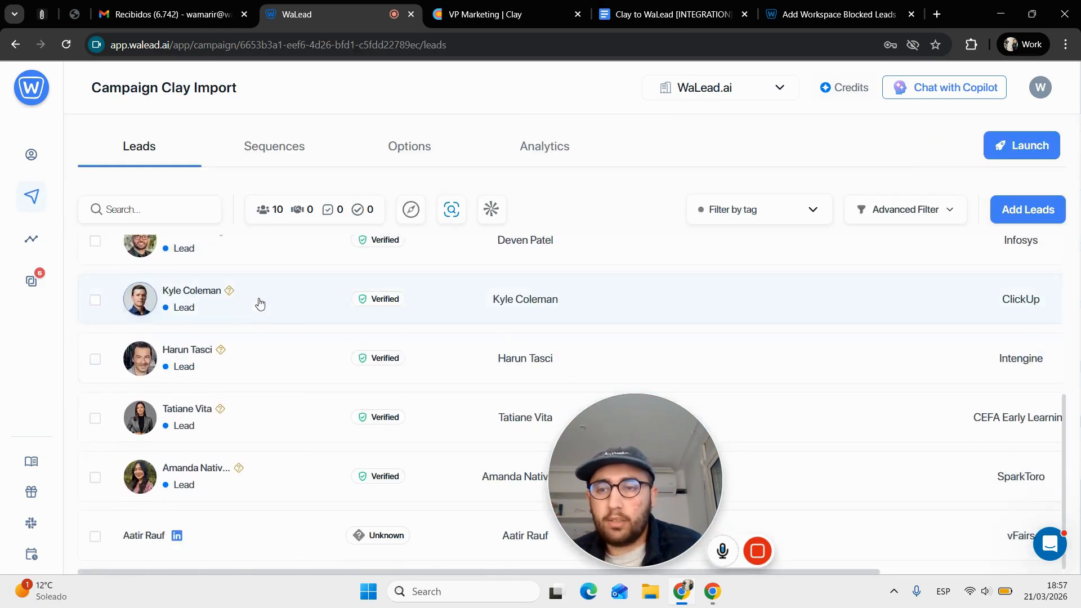
scroll(255, 326, "up", 2)
scroll(242, 394, "down", 1)
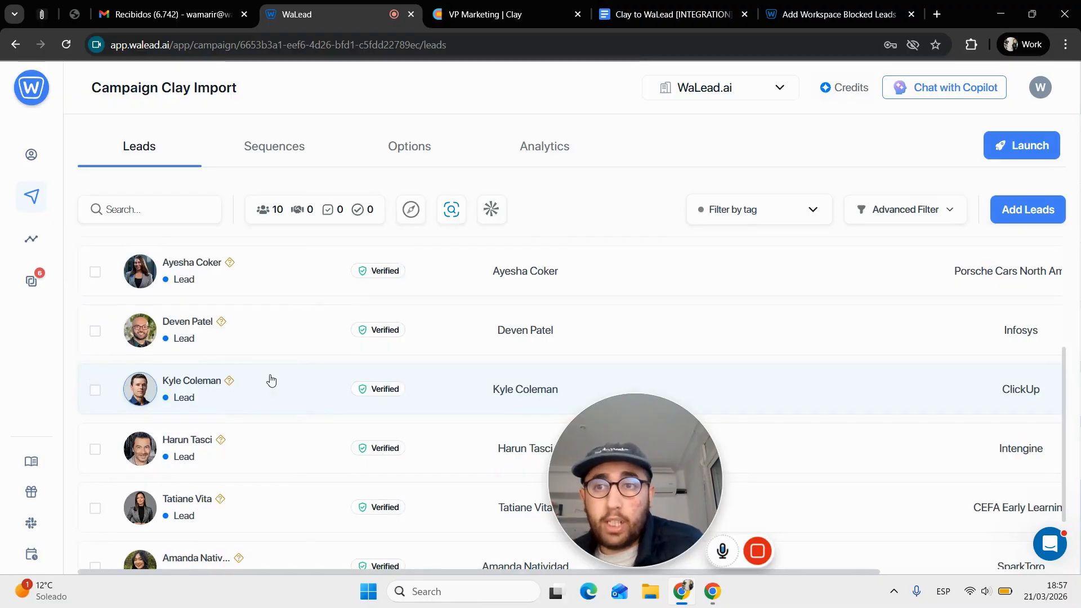
- Open the options of Campaign Clay Import and view its campaign-level Blocklist section
left_click(416, 151)
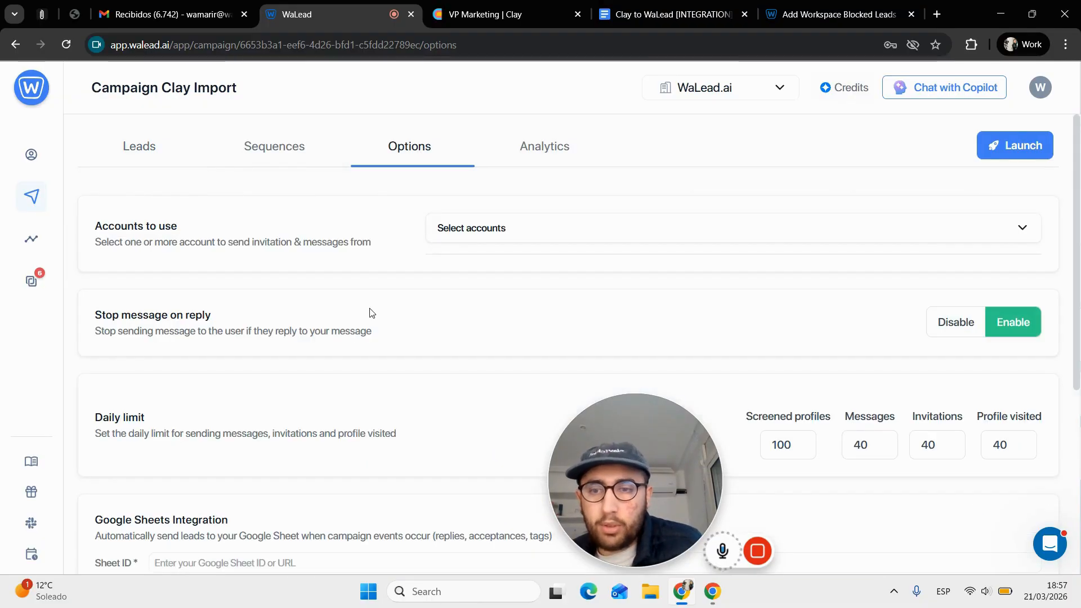
scroll(370, 310, "down", 4)
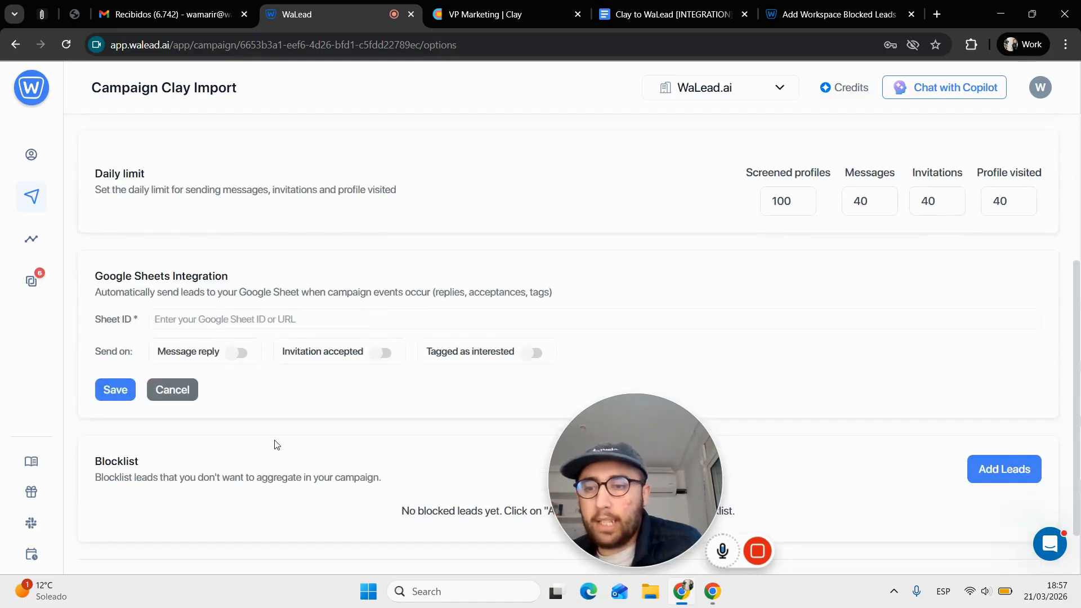
- Review the blocked leads endpoints in the WaLead API documentation and return to the campaign options
left_click(811, 14)
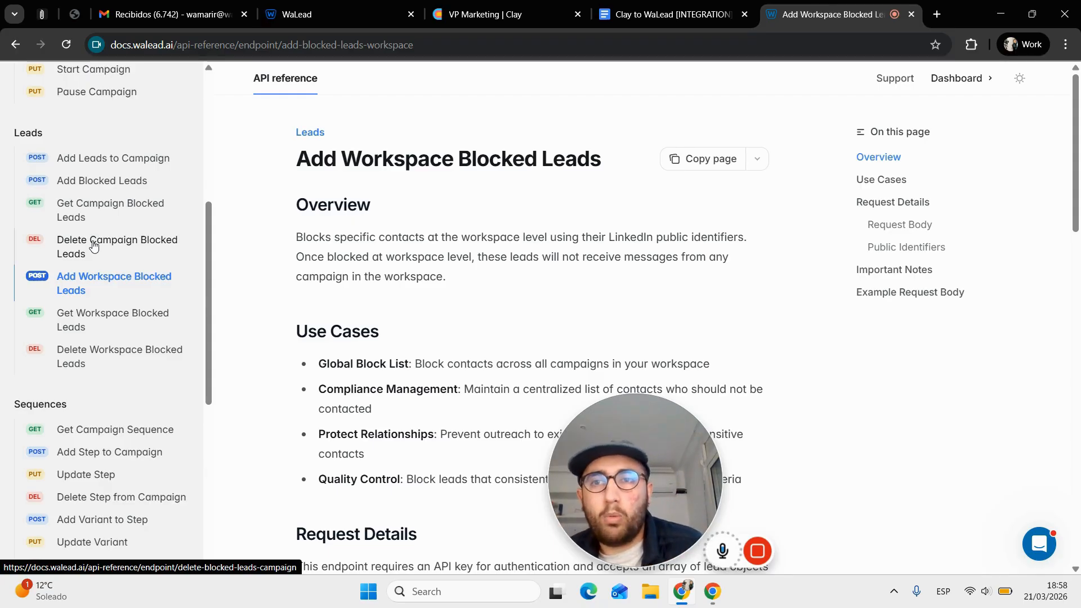
left_click(351, 5)
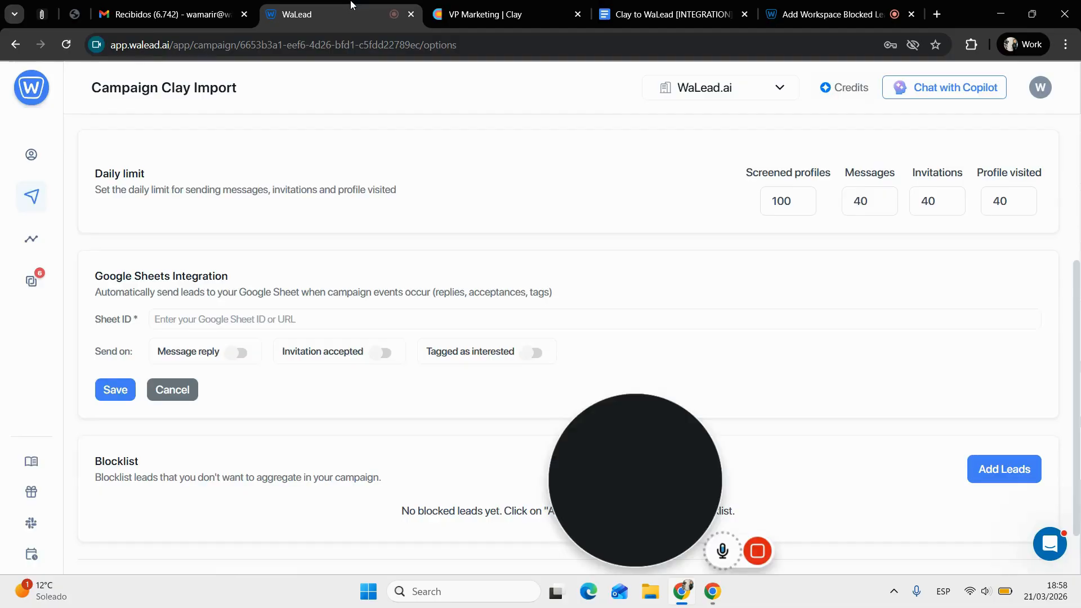
- Switch to Clay, create a new Webhook table in the Clay to WaLead.ai workbook, and copy its webhook URL
left_click(503, 6)
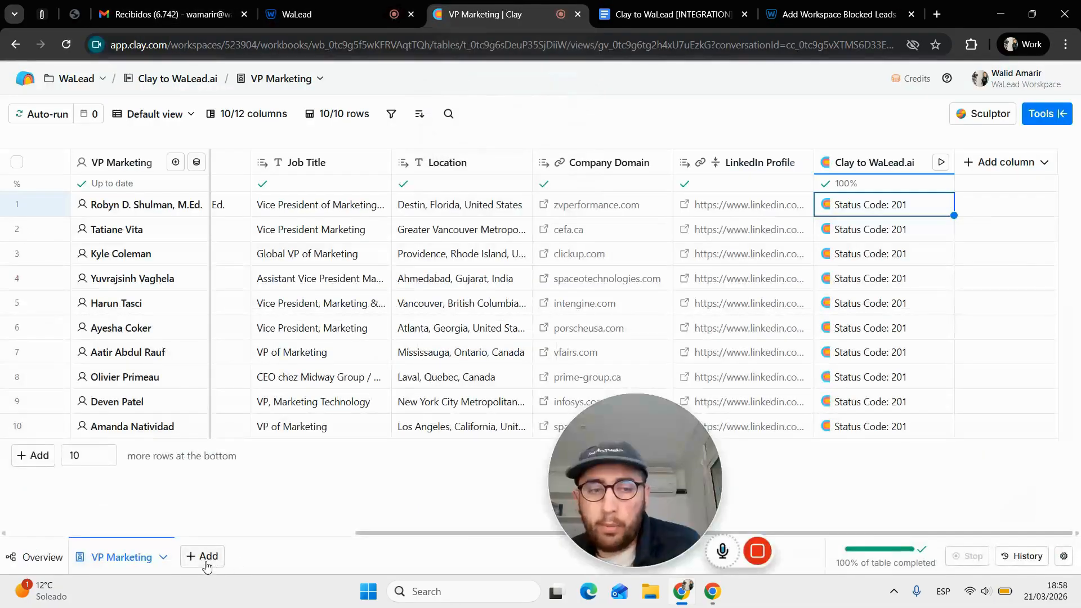
left_click(206, 558)
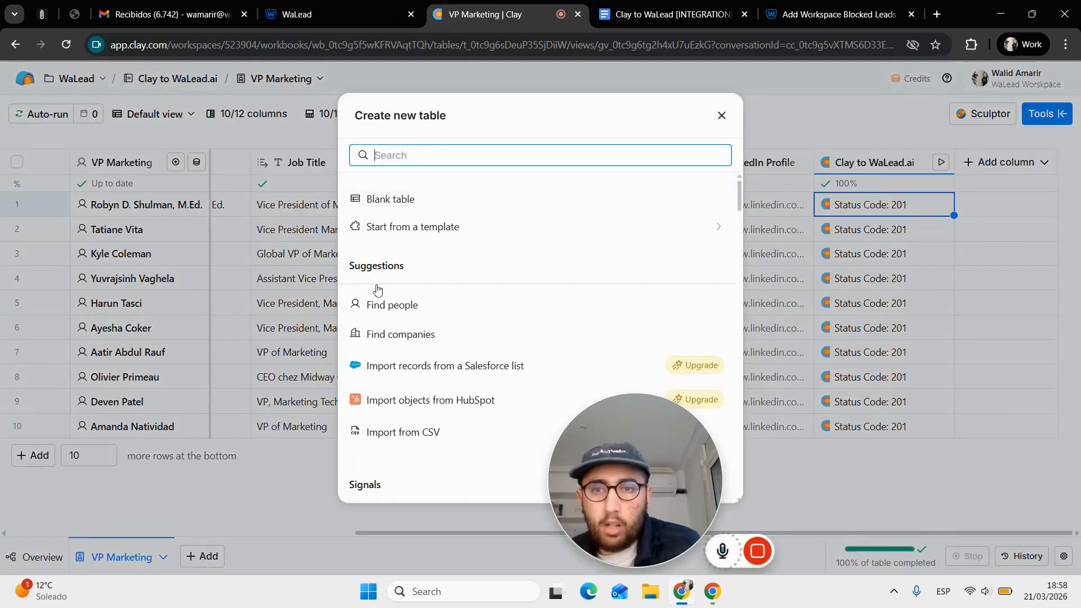
type("webhoo")
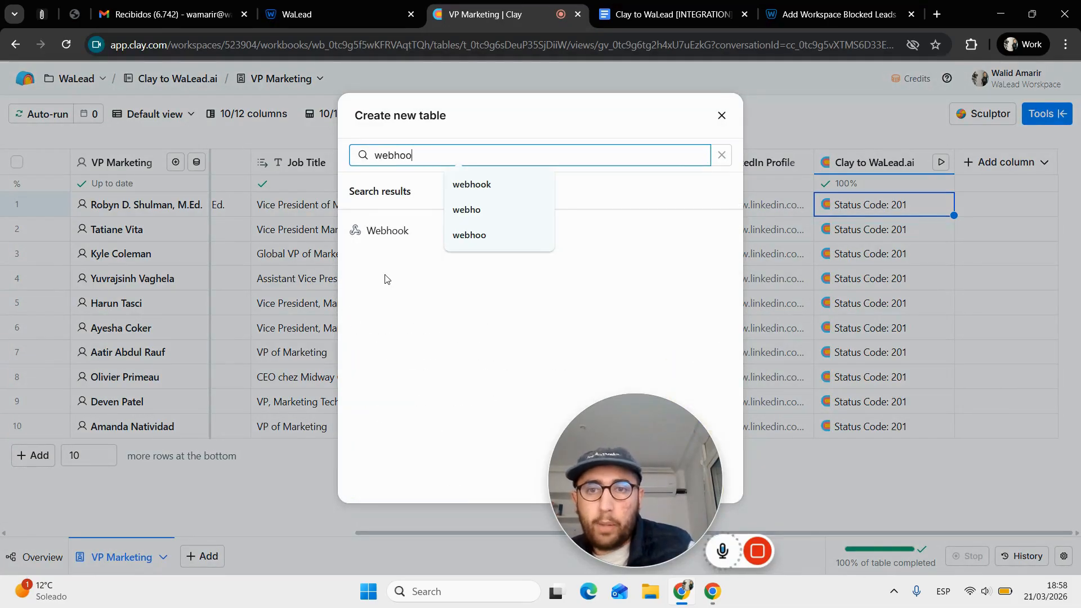
left_click(381, 230)
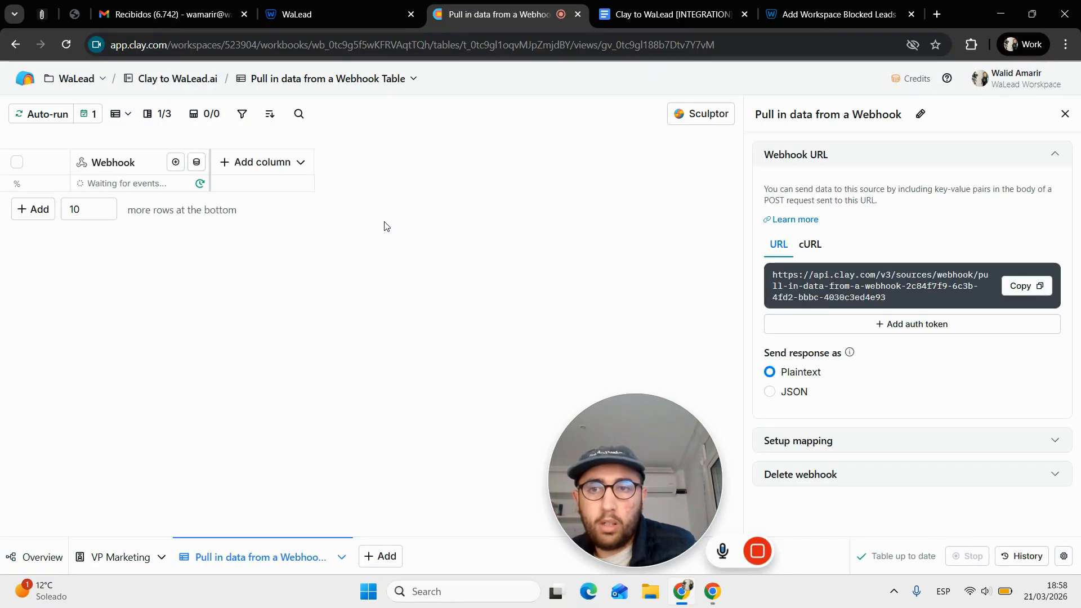
left_click(1032, 288)
- Switch to WaLead and view the Webhook section of the API & Integrations settings
left_click(382, 14)
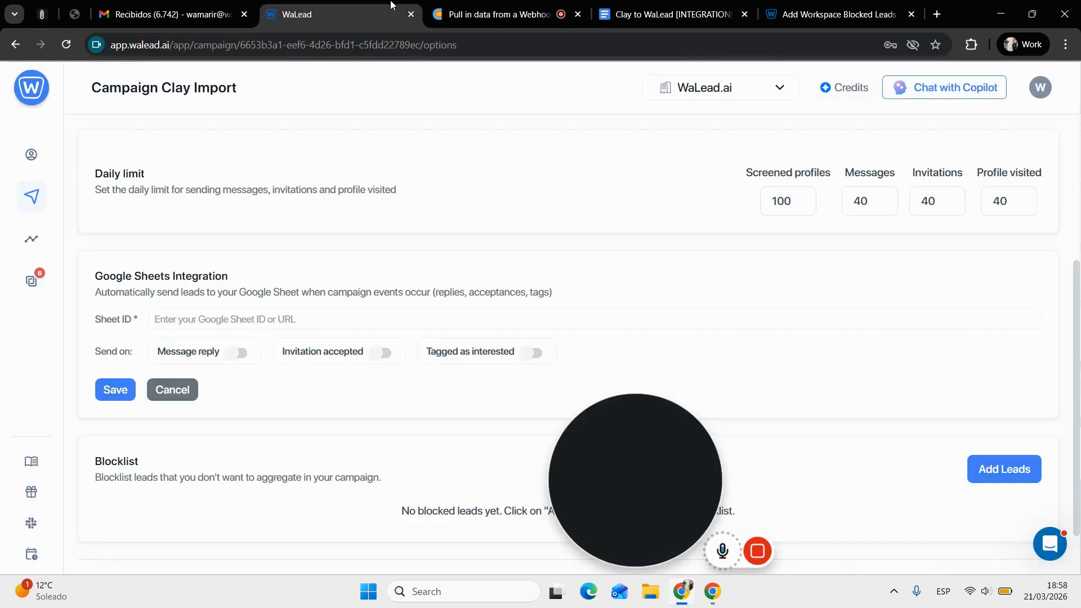
left_click(1040, 87)
left_click(1013, 119)
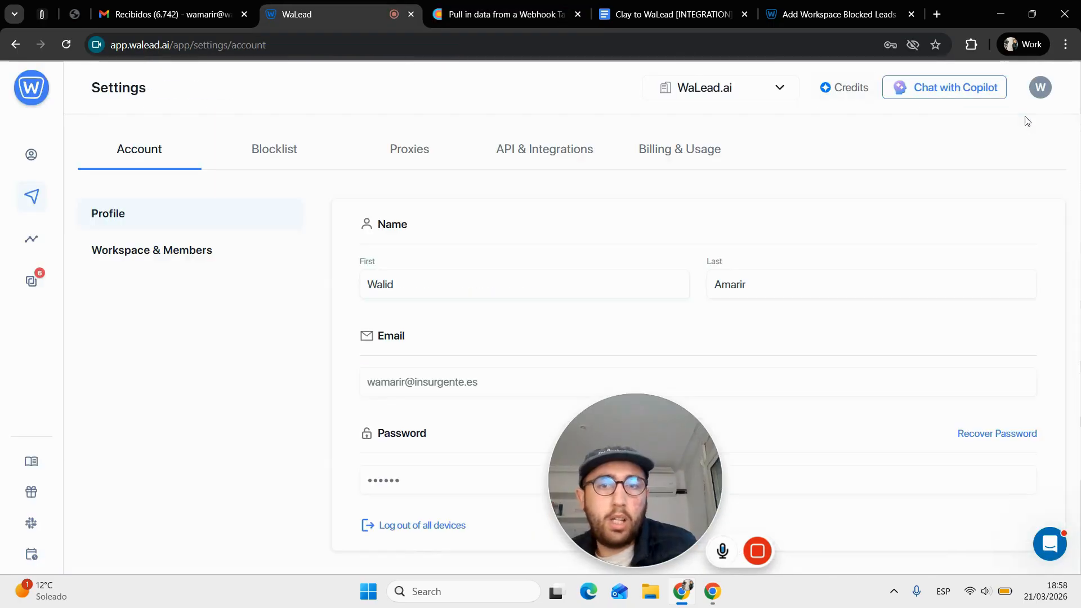
left_click(507, 162)
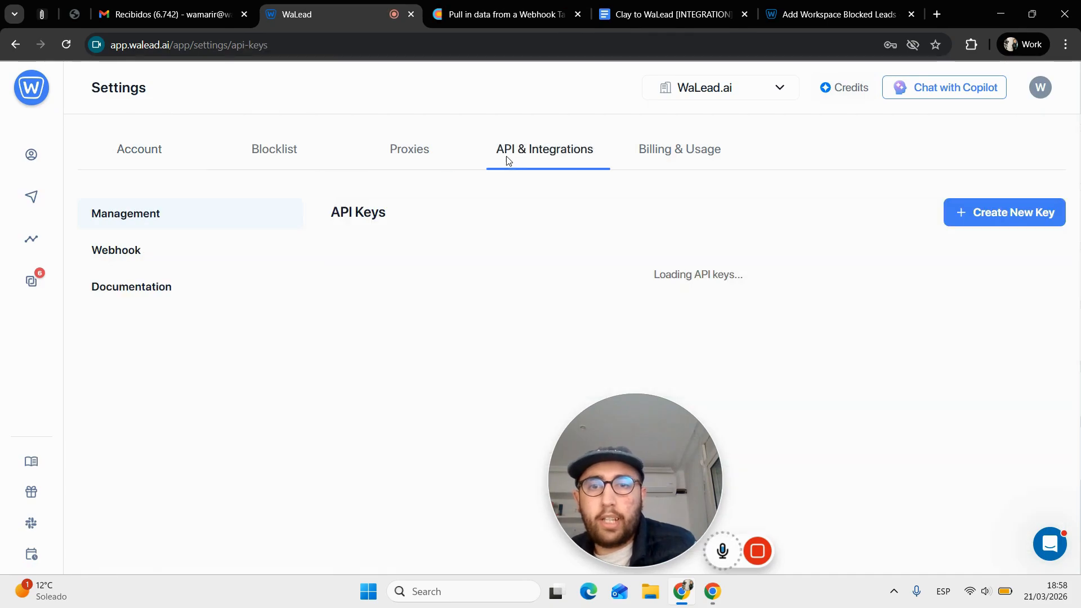
left_click(178, 251)
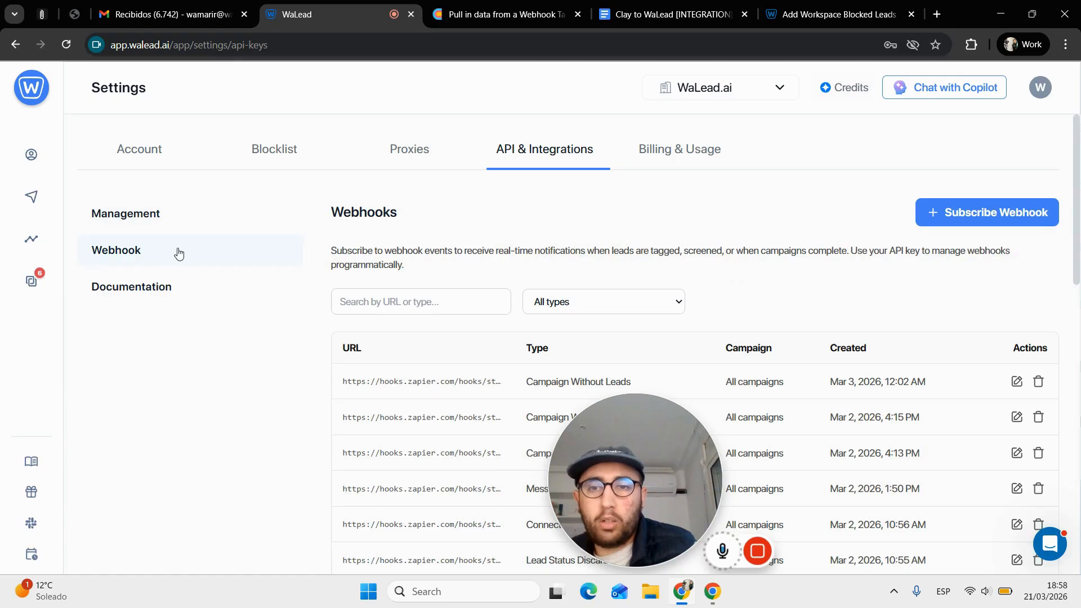
- Try a new webhook subscription with the copied Clay URL as endpoint, review the event types, and dismiss it without subscribing
left_click_drag(627, 456, 82, 446)
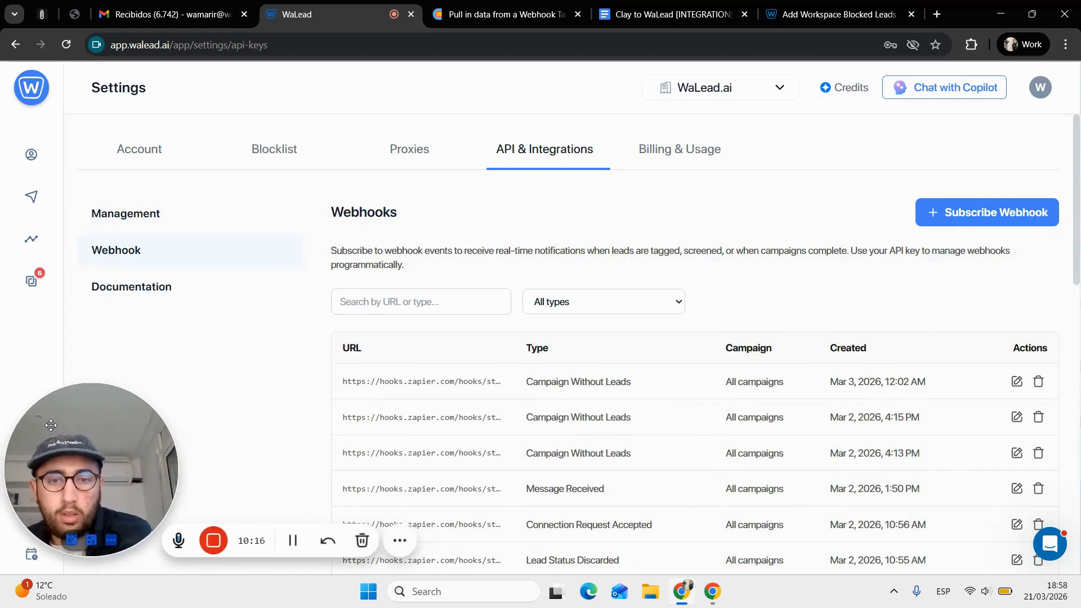
left_click(997, 211)
left_click(527, 270)
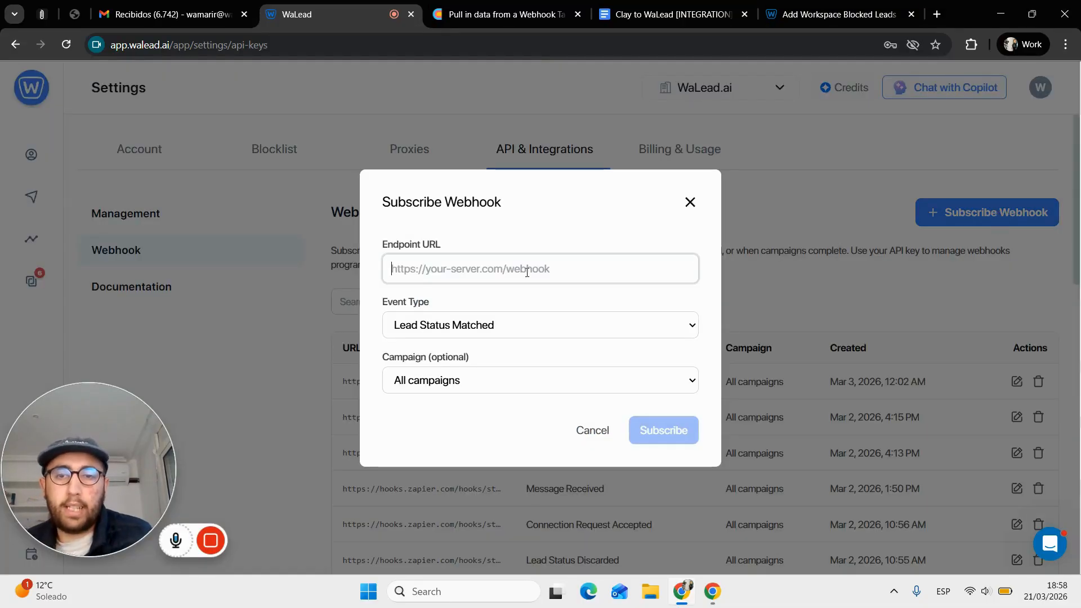
key("ctrl+v")
left_click(544, 319)
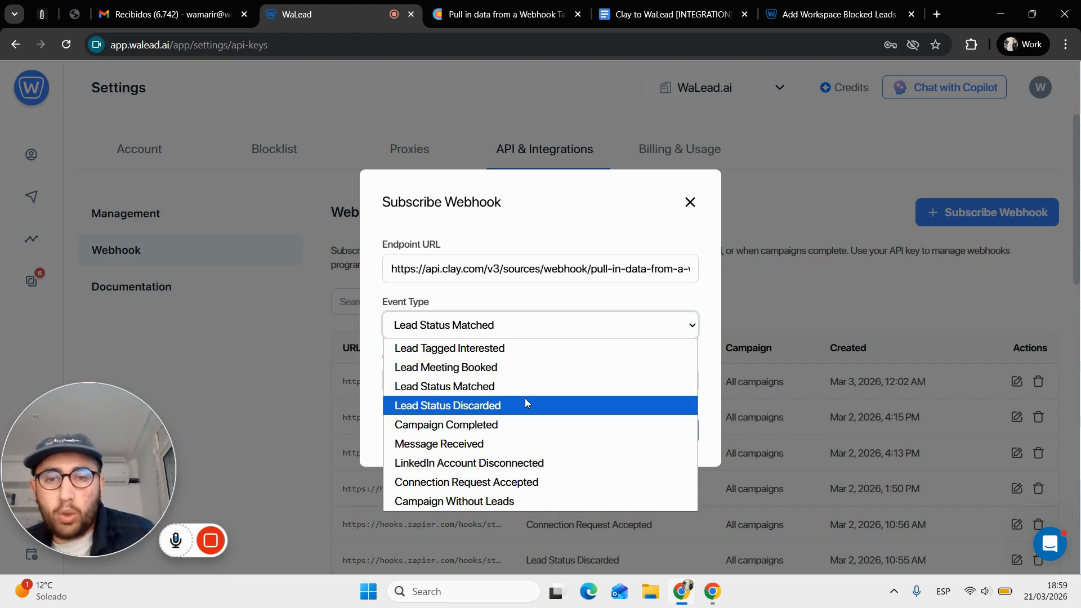
left_click(695, 201)
- Reopen Campaign Clay Import and add an AI Screener step to its sequence
left_click(32, 197)
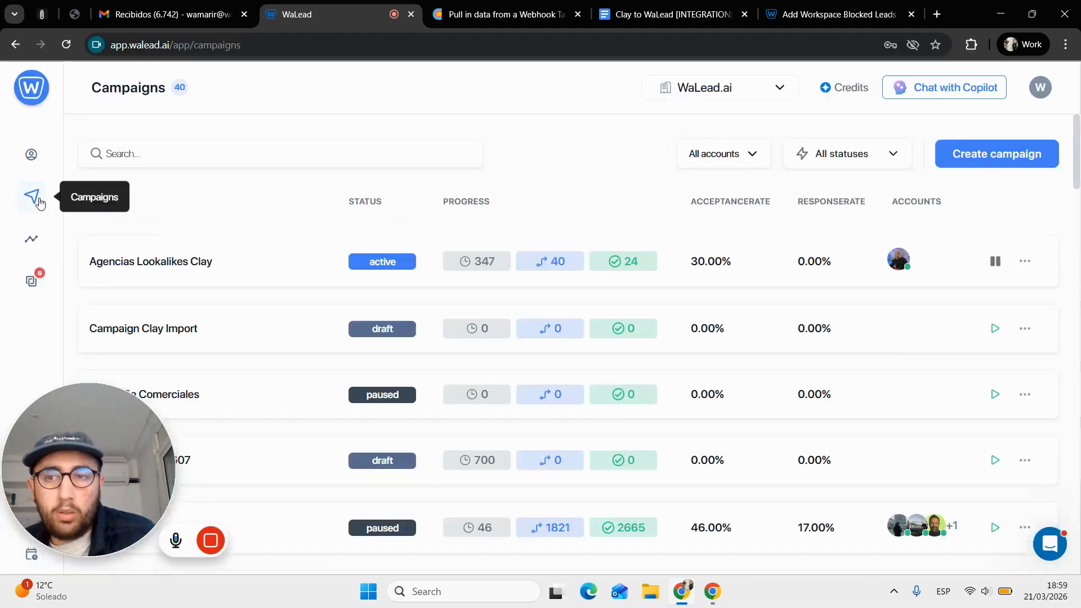
scroll(186, 289, "down", 1)
left_click(217, 287)
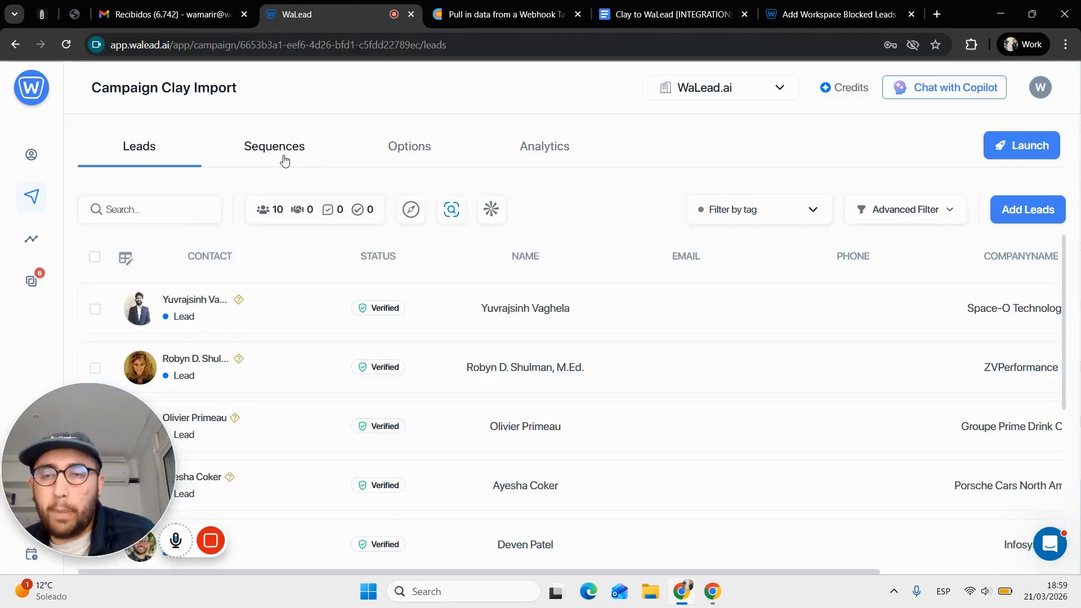
left_click(283, 159)
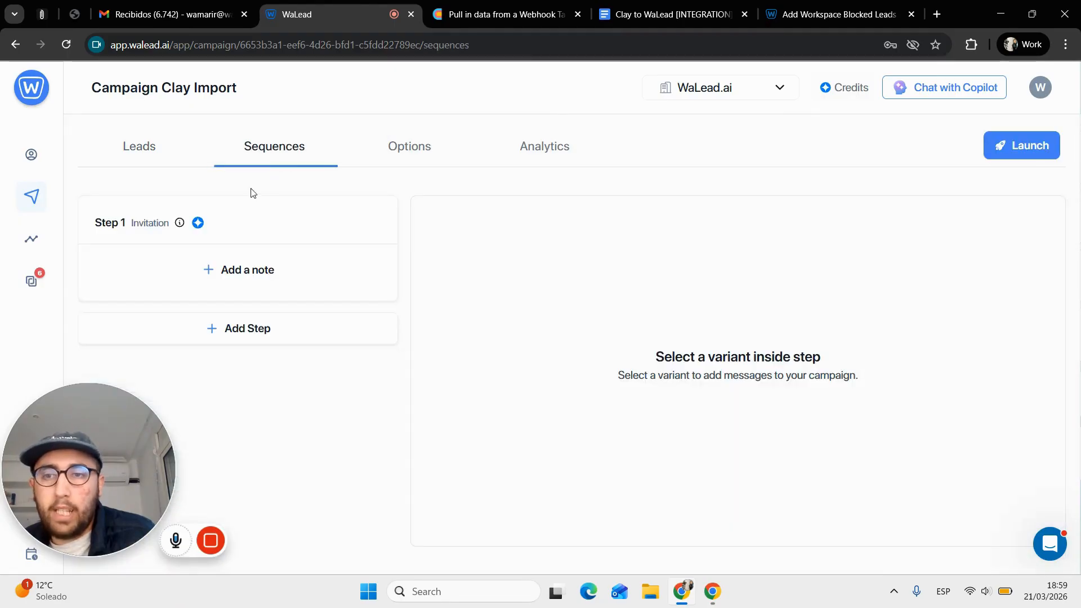
left_click(266, 329)
left_click(264, 303)
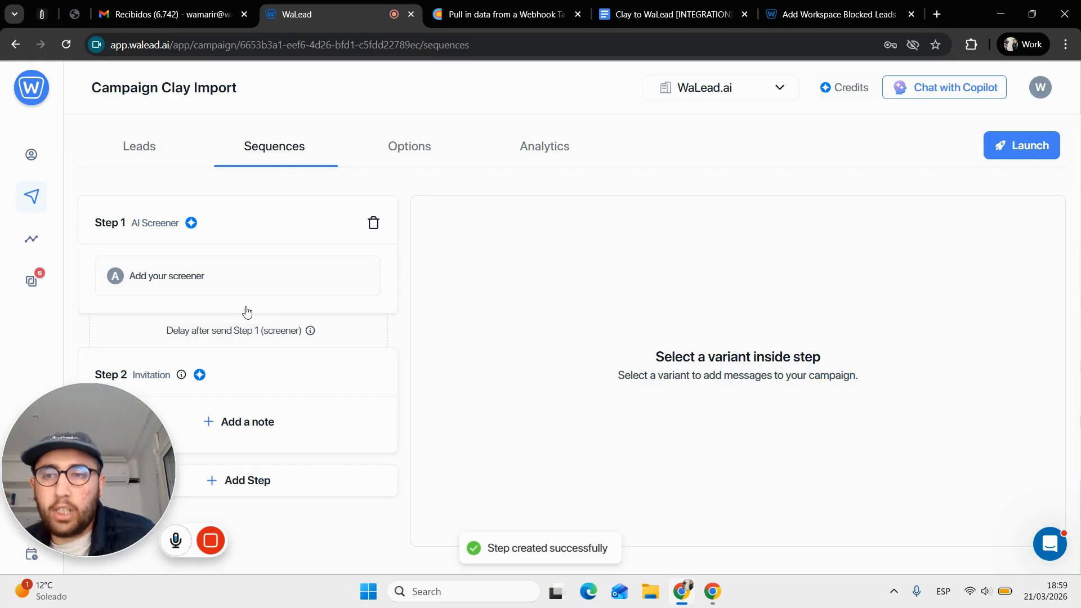
- Describe the screener's first criterion as "My ICP is a CEO of a software company"
left_click(516, 338)
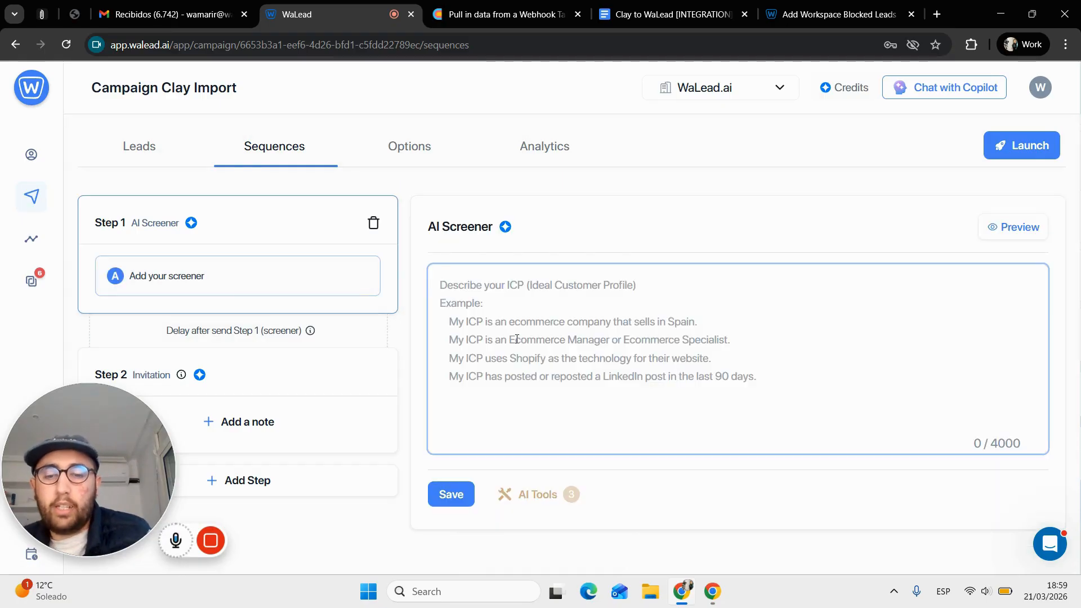
type("My ICP")
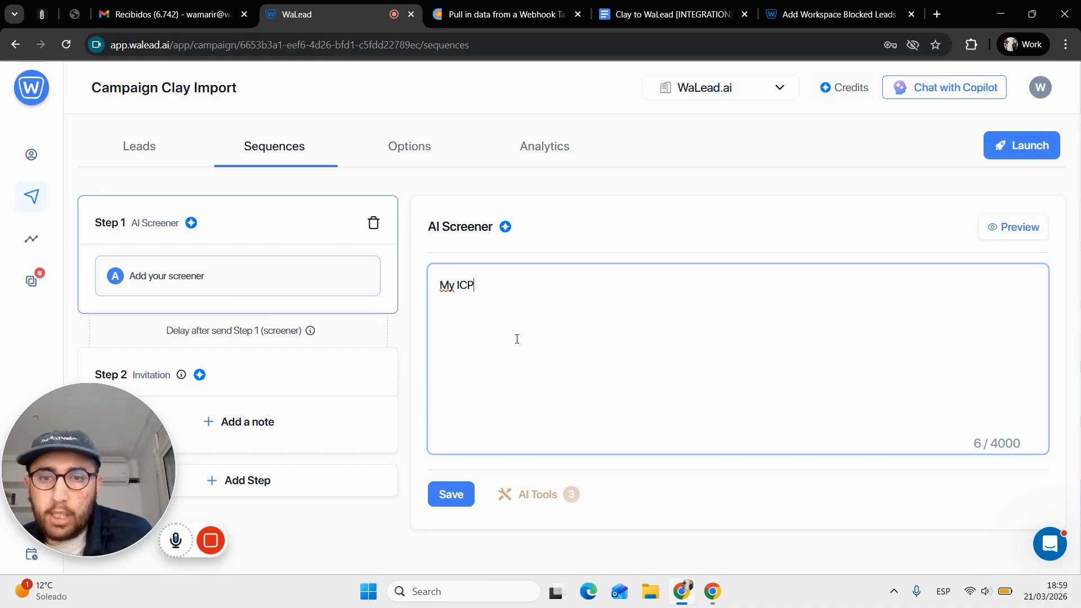
type(" is a CEO")
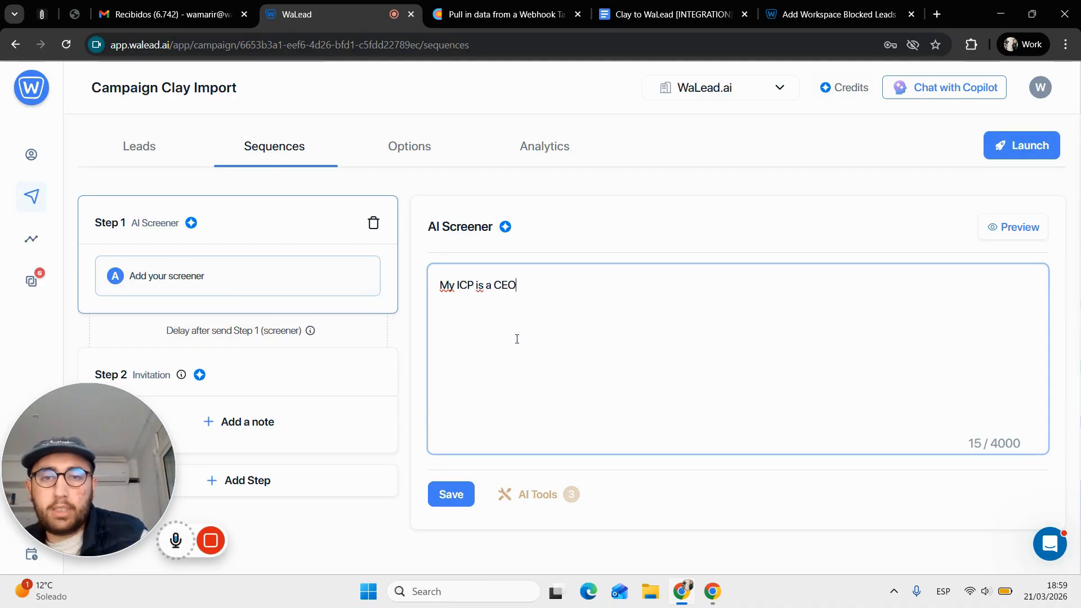
type(" of a software company")
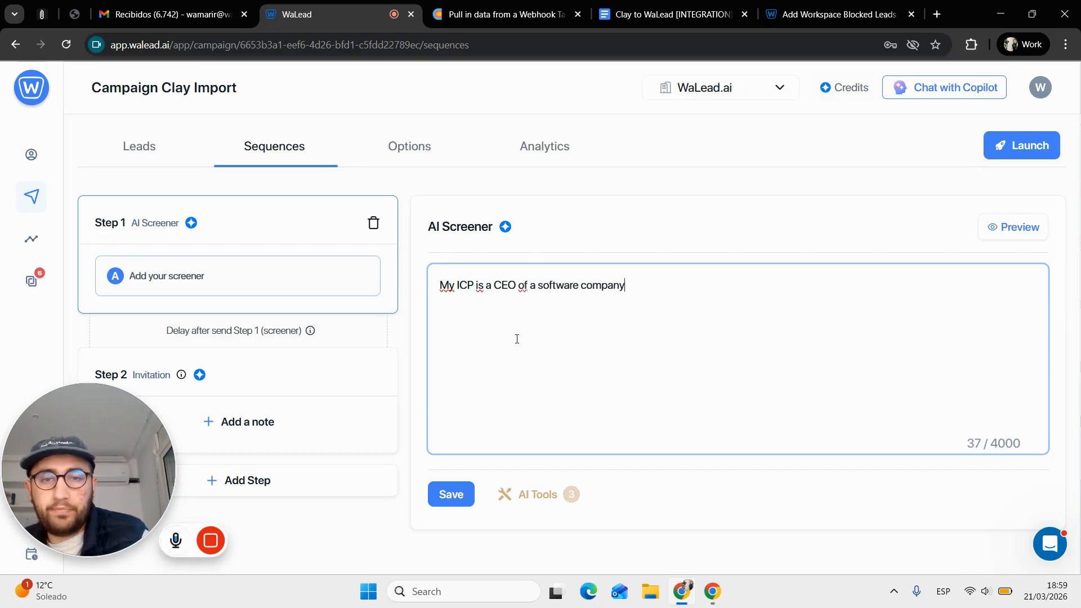
- Add a second line to the screener: "My ICP has liked a post on LinkedIn in the last 12 months"
key("Return")
type("My")
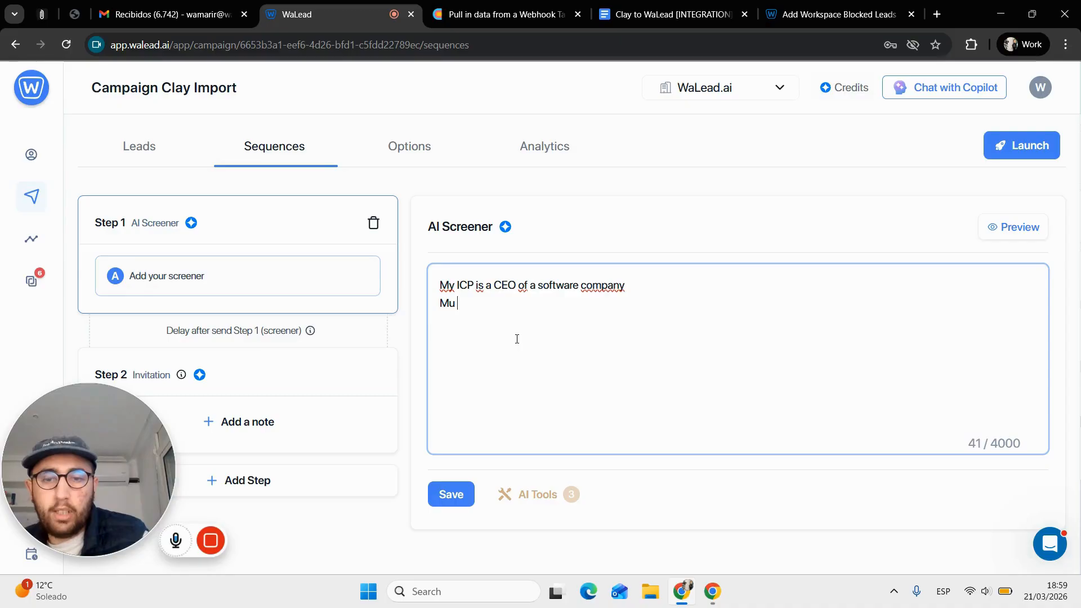
key("BackSpace")
key("BackSpace")
type("y ICP has ")
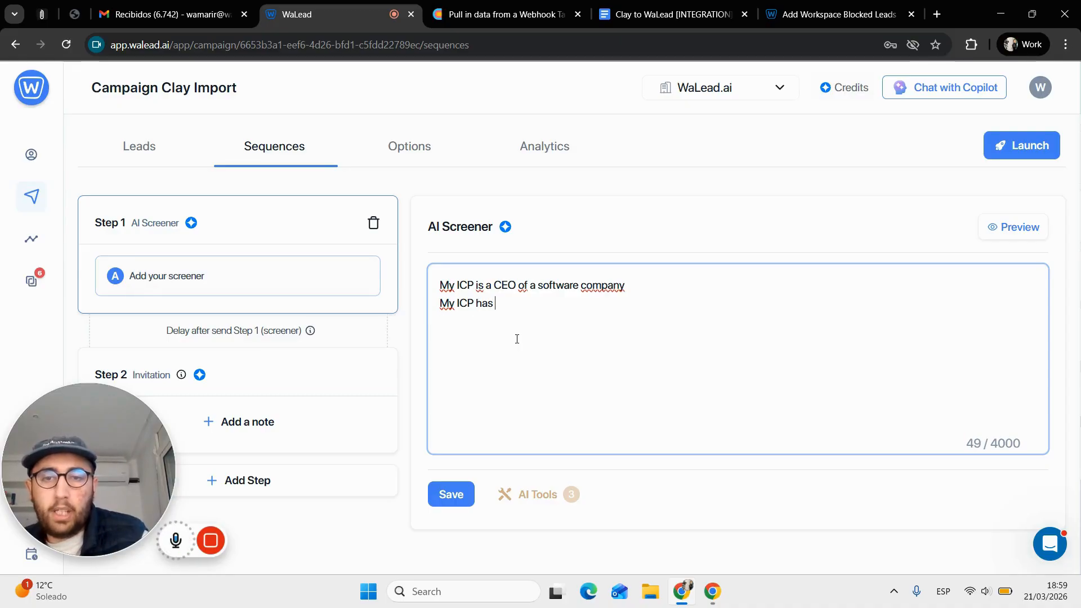
type("poste")
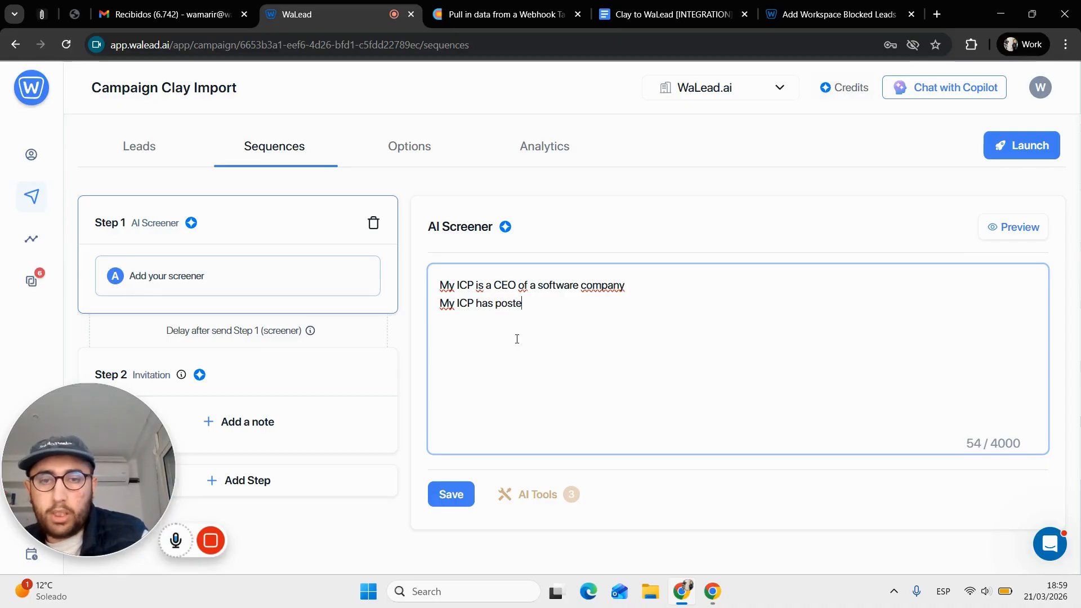
key("BackSpace")
key("BackSpace")
key("BackSpace")
key("BackSpace")
key("BackSpace")
type("liked a")
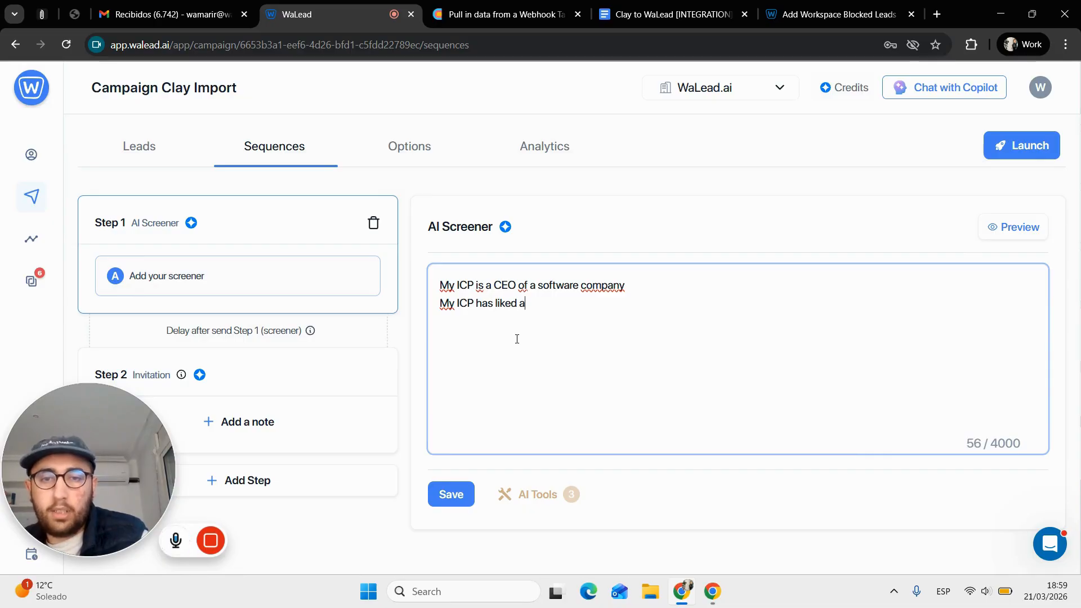
type(" post on Linked")
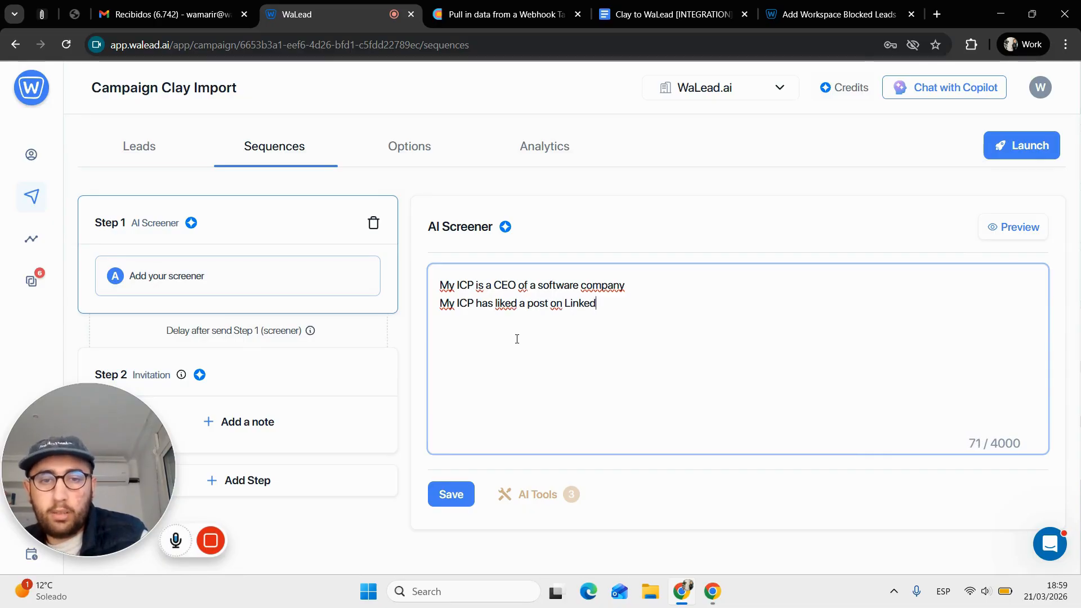
type("In in te")
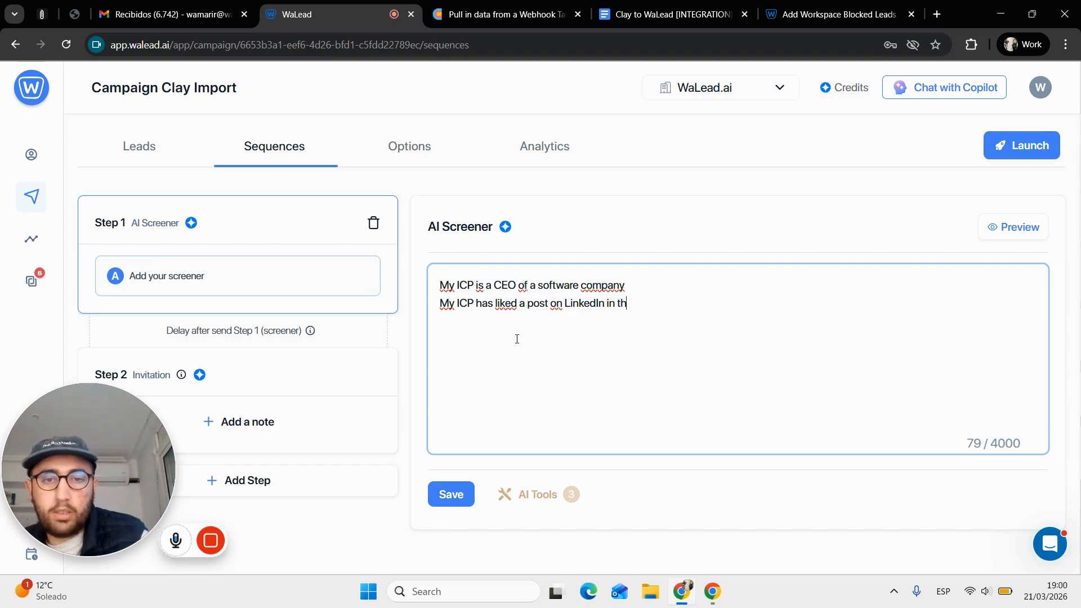
type("e al")
key("BackSpace")
key("BackSpace")
type("last ")
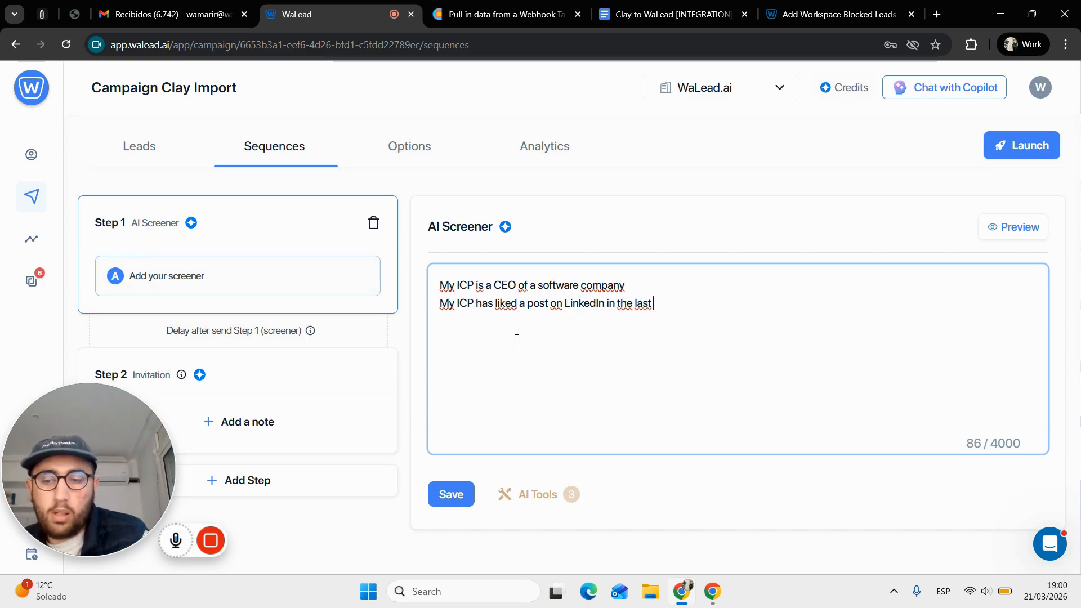
type("12 months")
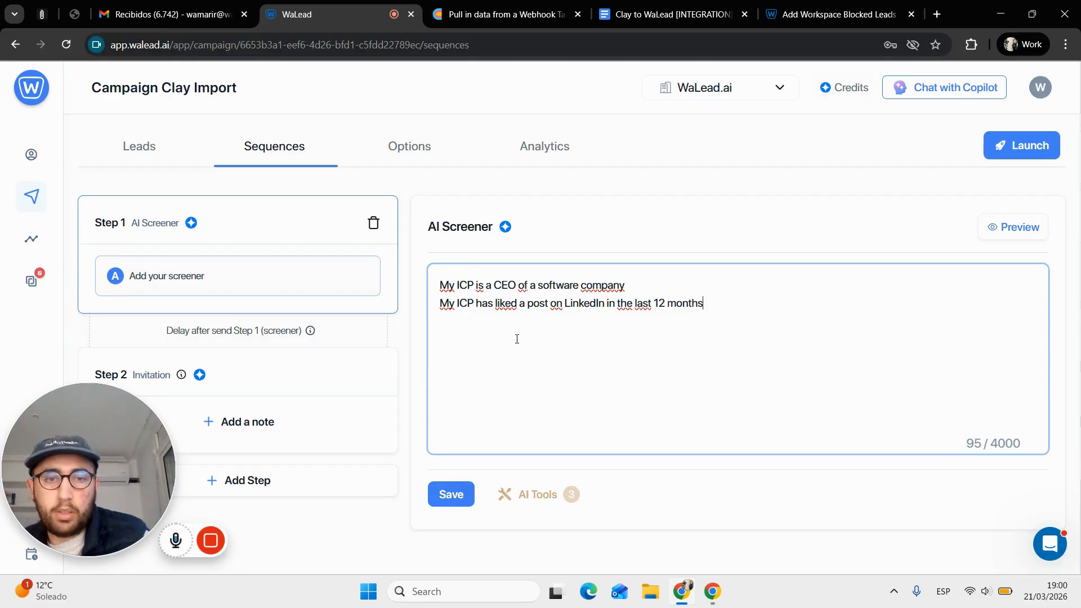
- Limit the screener's AI tools to LinkedIn Last Like Scraper only and save the screener
left_click(554, 497)
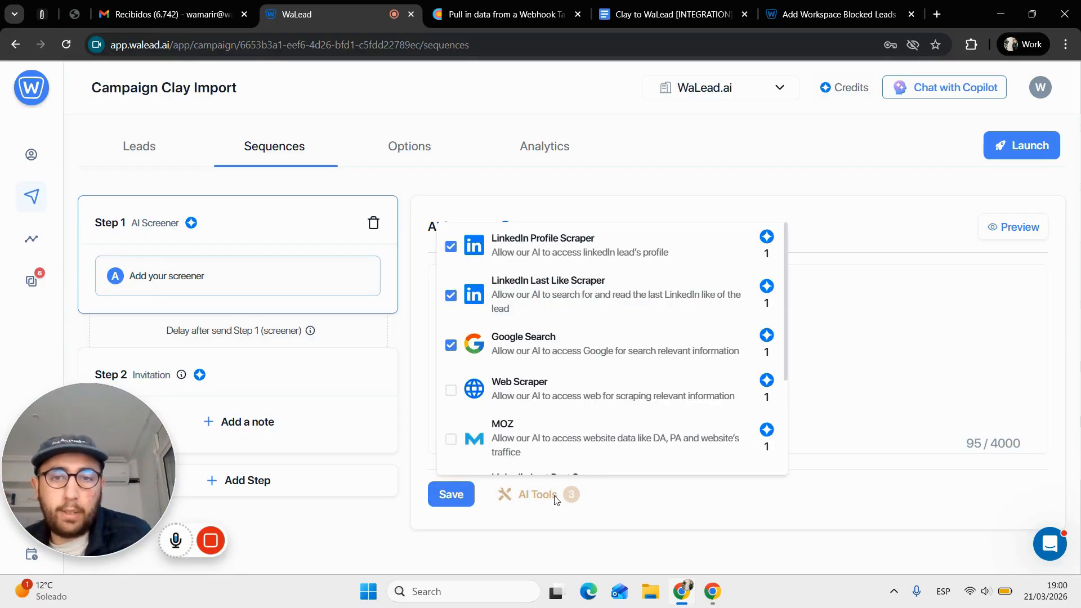
left_click(497, 303)
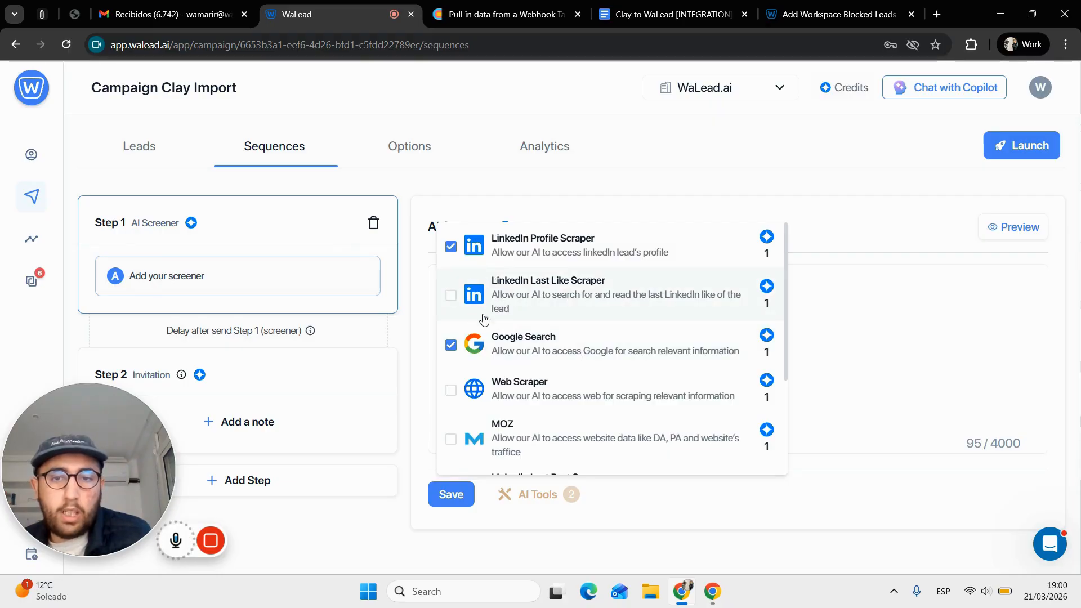
left_click(487, 358)
left_click(473, 257)
left_click(477, 298)
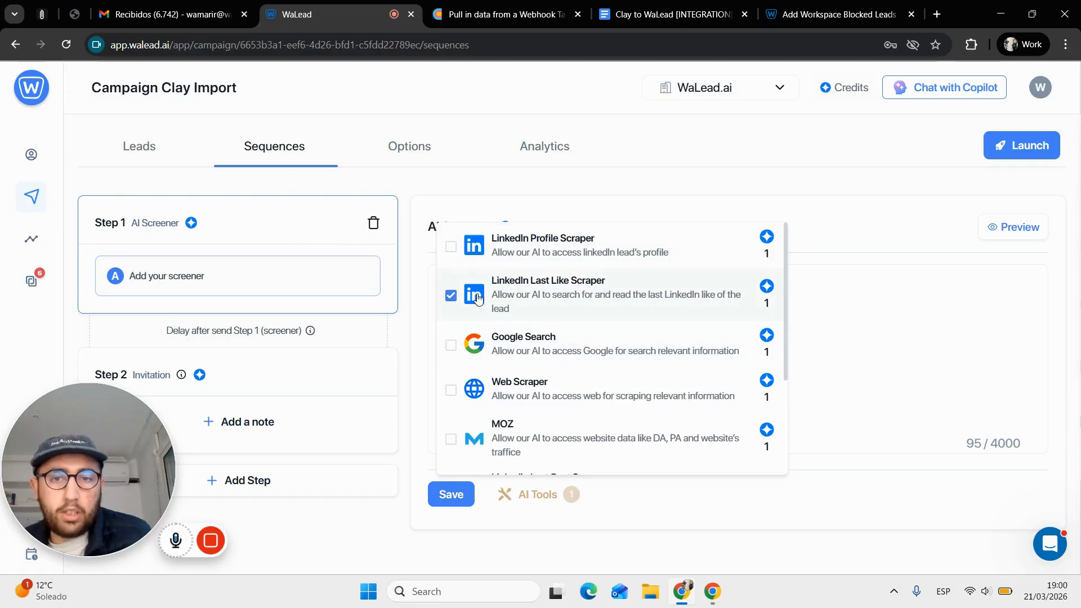
left_click(458, 498)
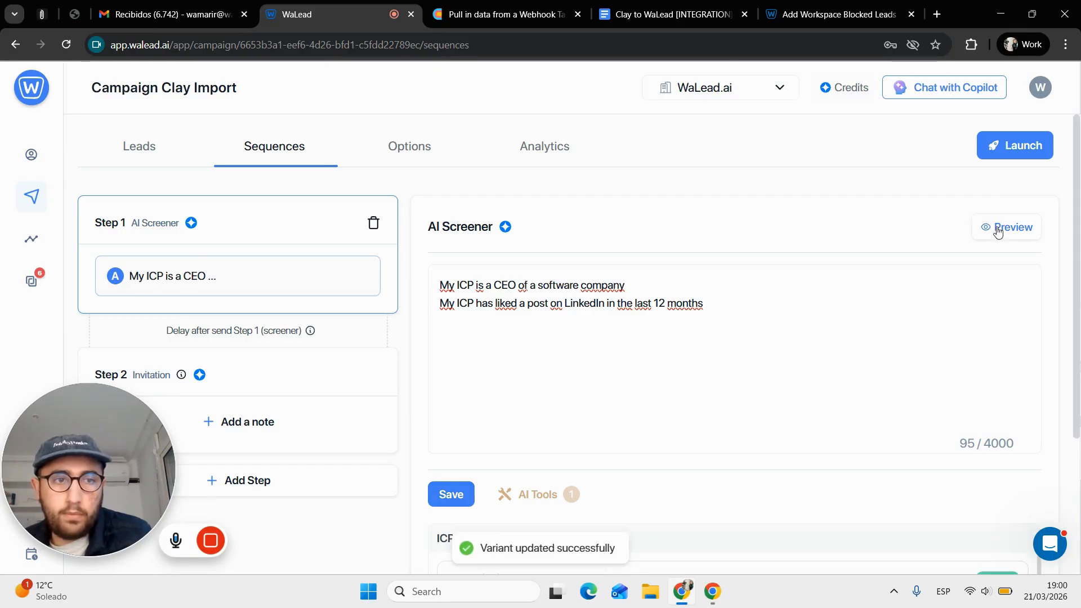
- Preview the AI Screener on a sample lead and examine the explanation for each criterion
left_click(1030, 227)
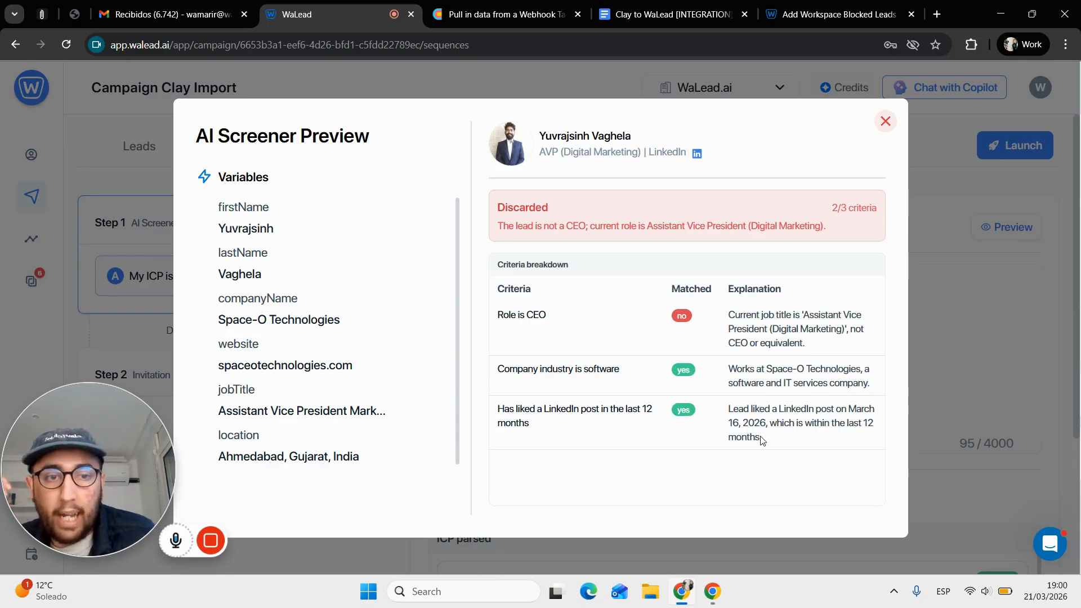
left_click_drag(761, 440, 678, 406)
left_click_drag(735, 315, 804, 336)
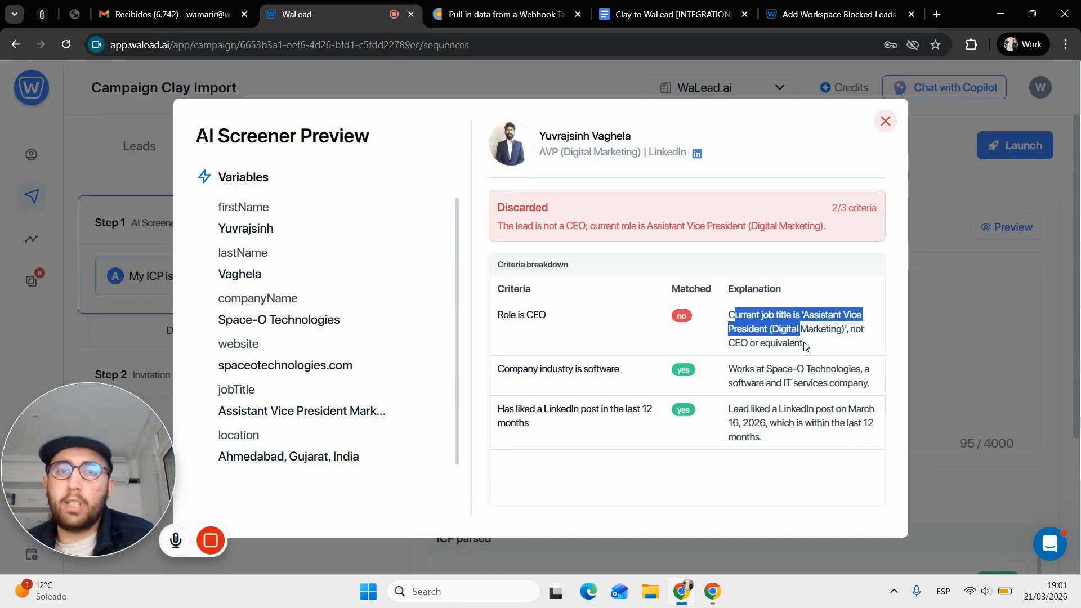
- Close the screener preview and open the API key management in the WaLead settings
left_click(884, 121)
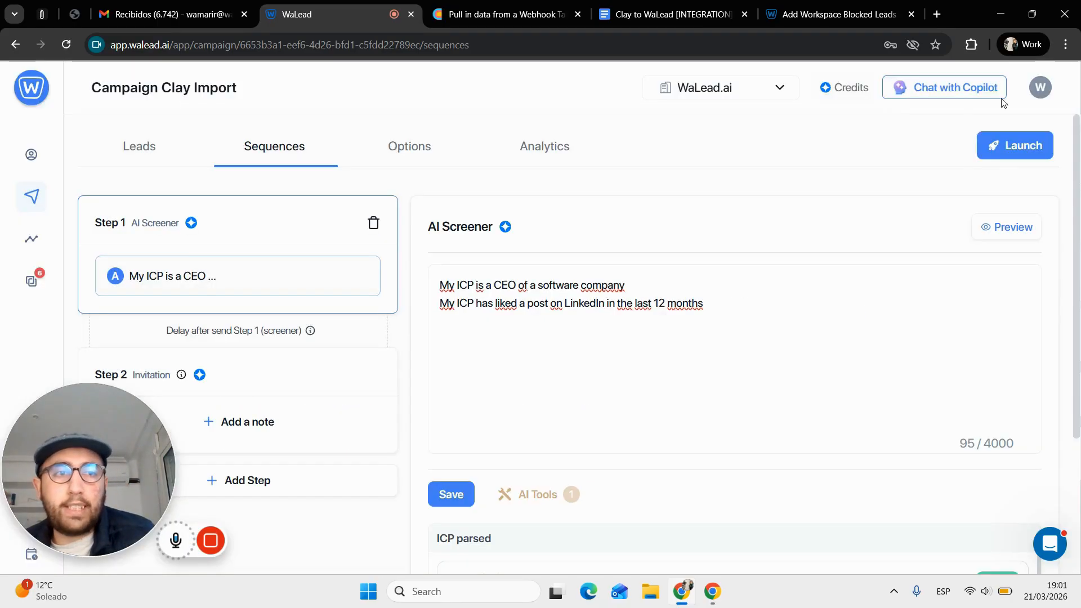
left_click(1042, 93)
left_click(1030, 119)
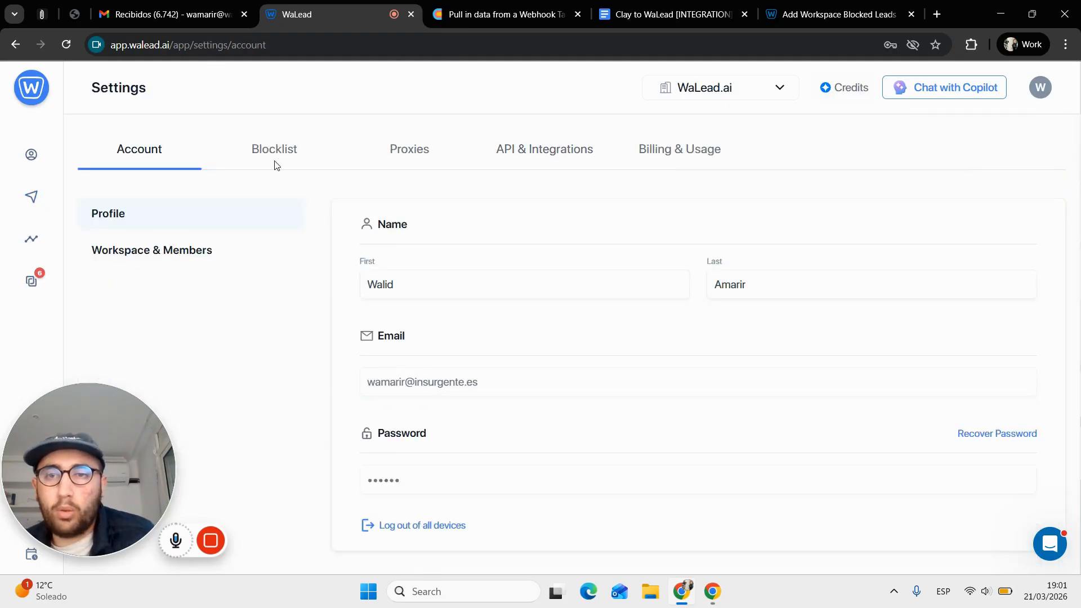
left_click(526, 151)
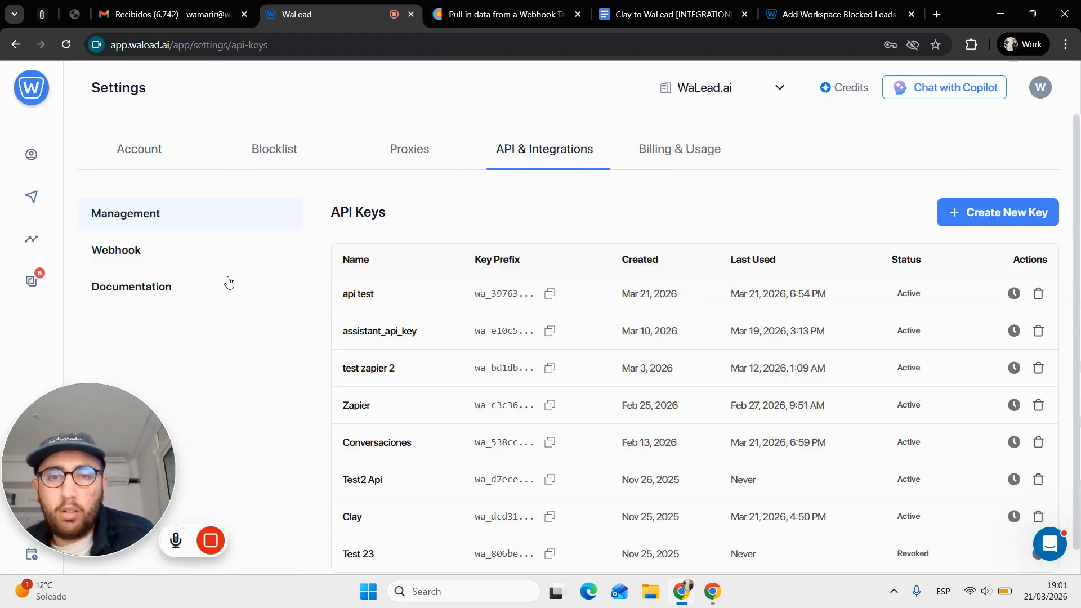
left_click(968, 209)
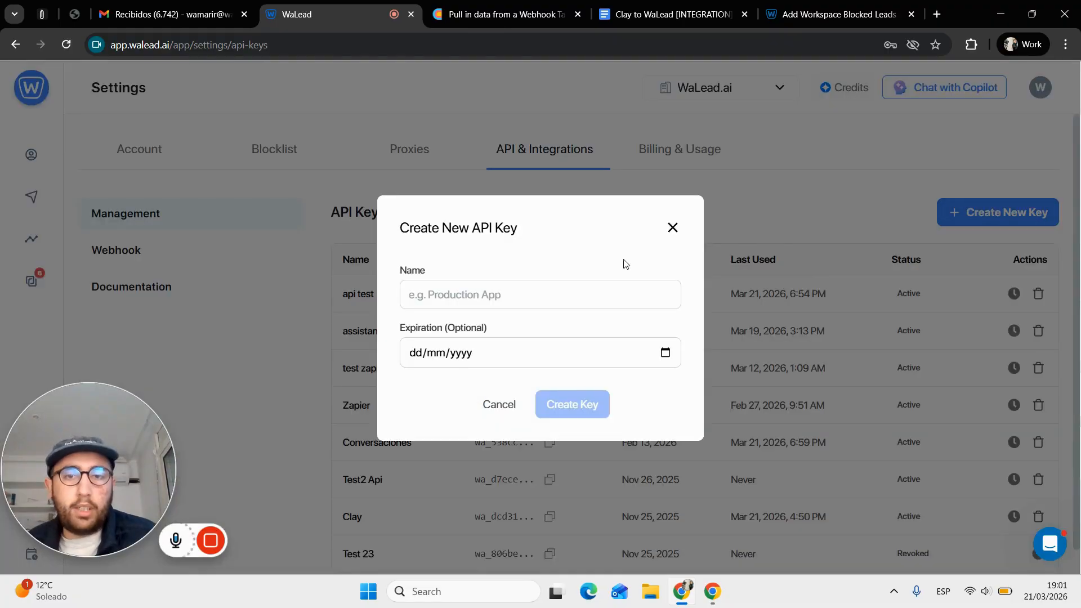
left_click(672, 227)
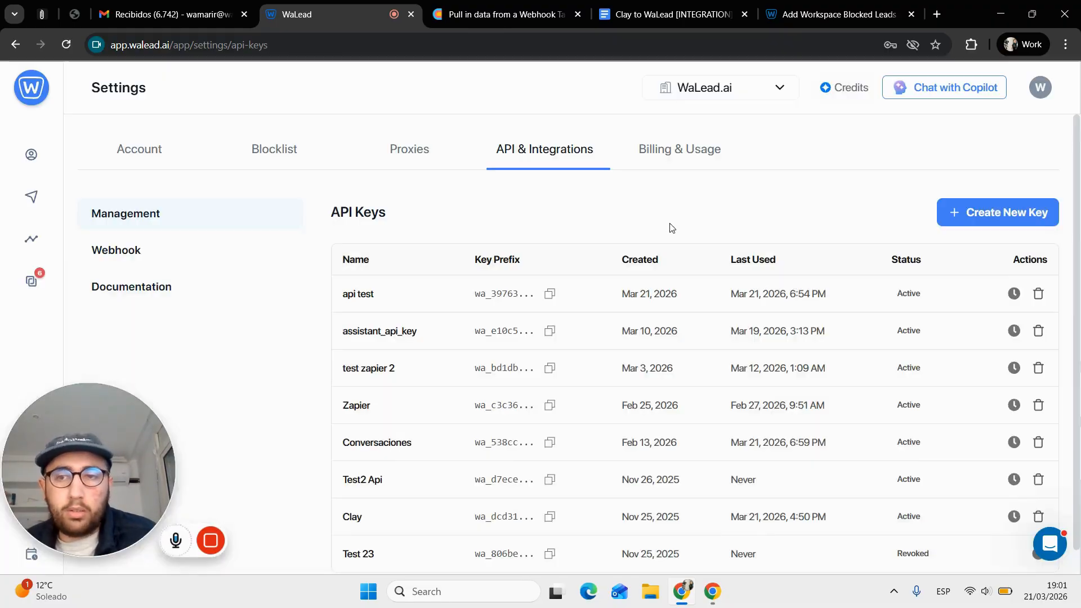
- Start a new webhook subscription and paste the copied Clay webhook URL as its endpoint
left_click(130, 253)
left_click(991, 211)
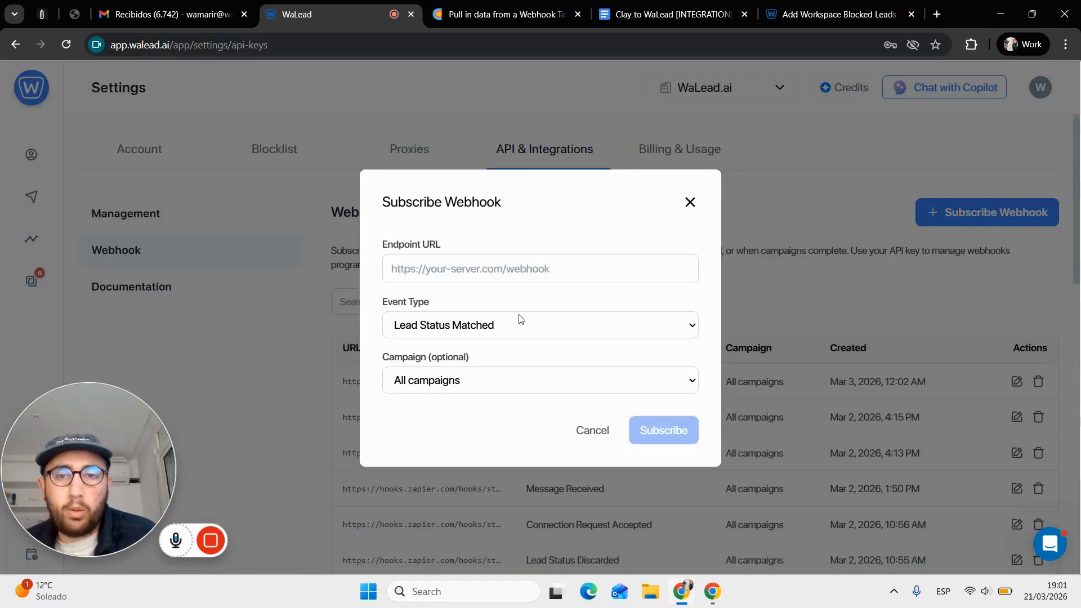
left_click(494, 268)
key("ctrl+v")
- Set the event type to Lead Tagged Interested, keep All campaigns, and subscribe the webhook
left_click(502, 326)
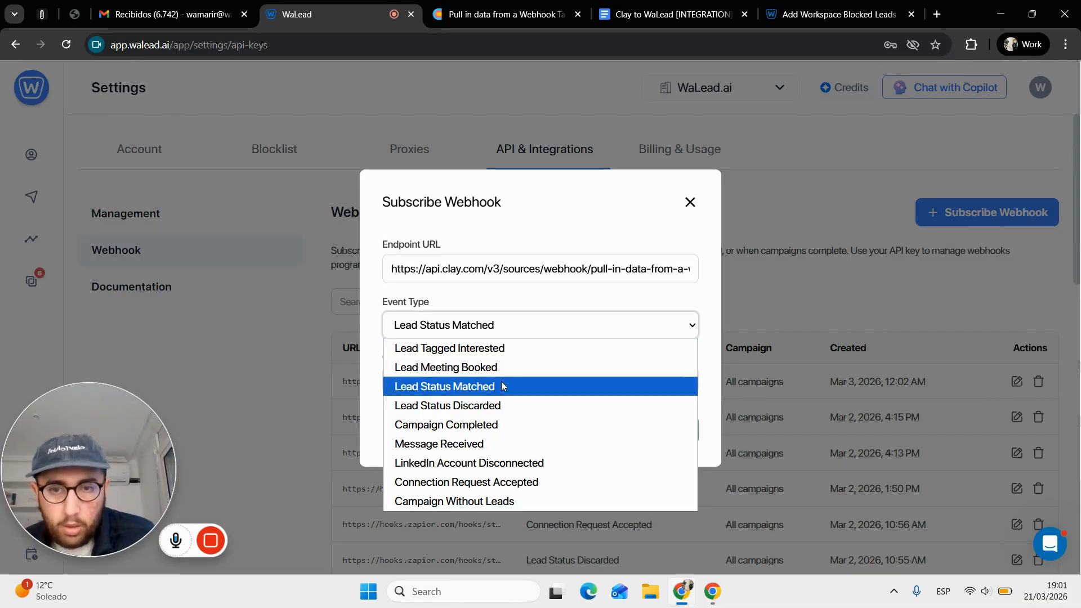
left_click(463, 347)
left_click(484, 386)
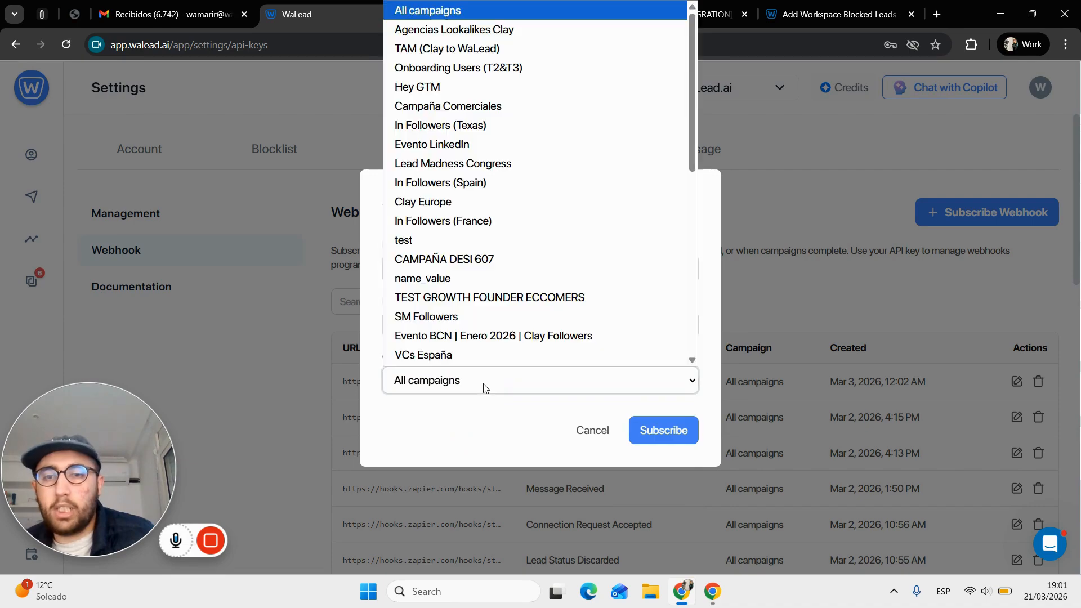
scroll(623, 275, "down", 7)
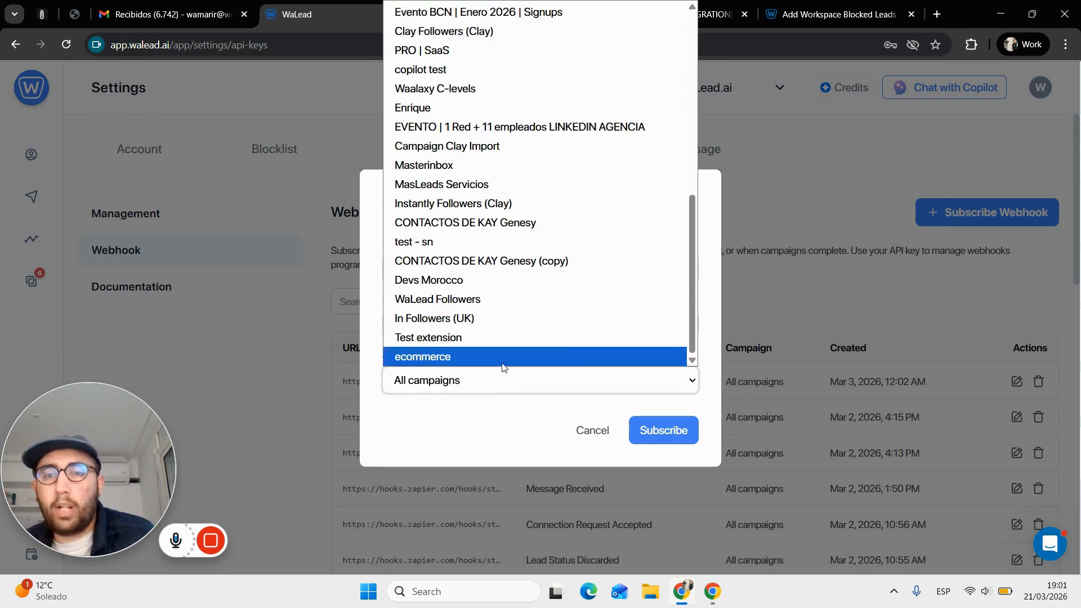
left_click(521, 405)
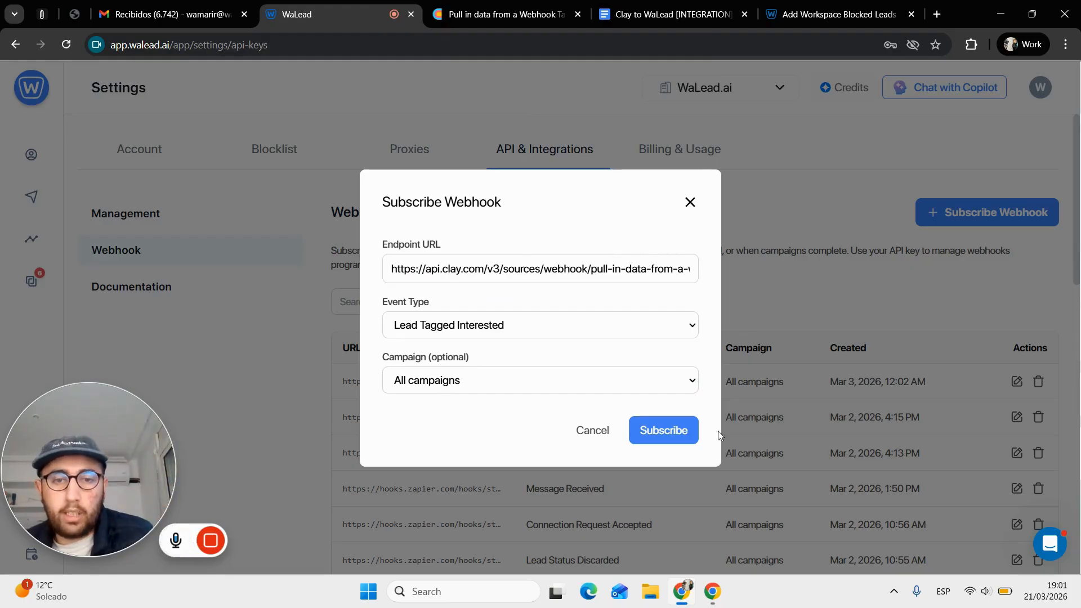
left_click(678, 435)
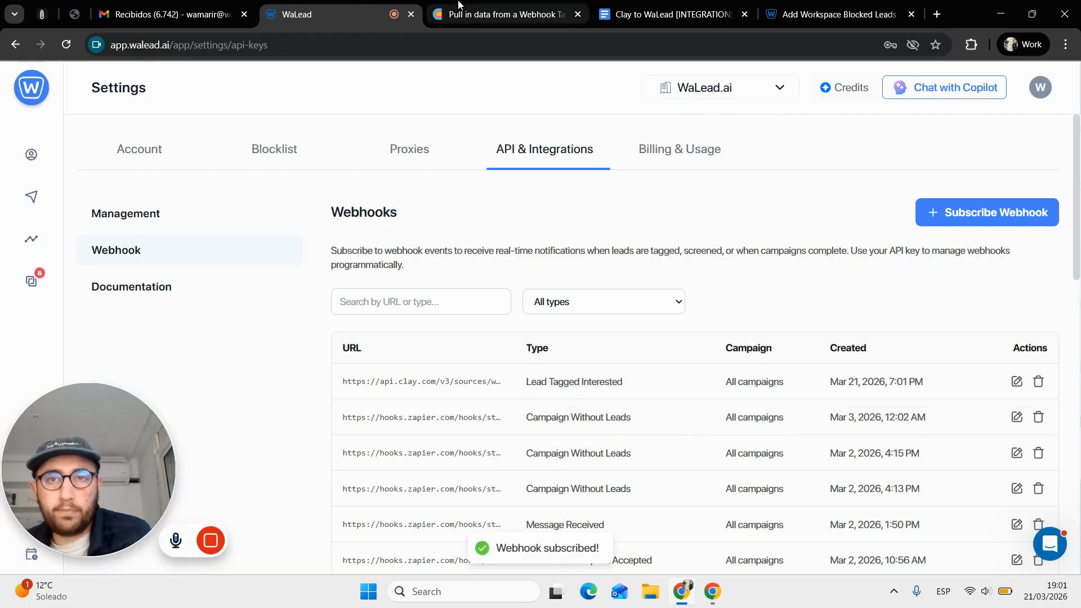
- Switch to Clay's webhook table and close the webhook source settings
left_click(498, 17)
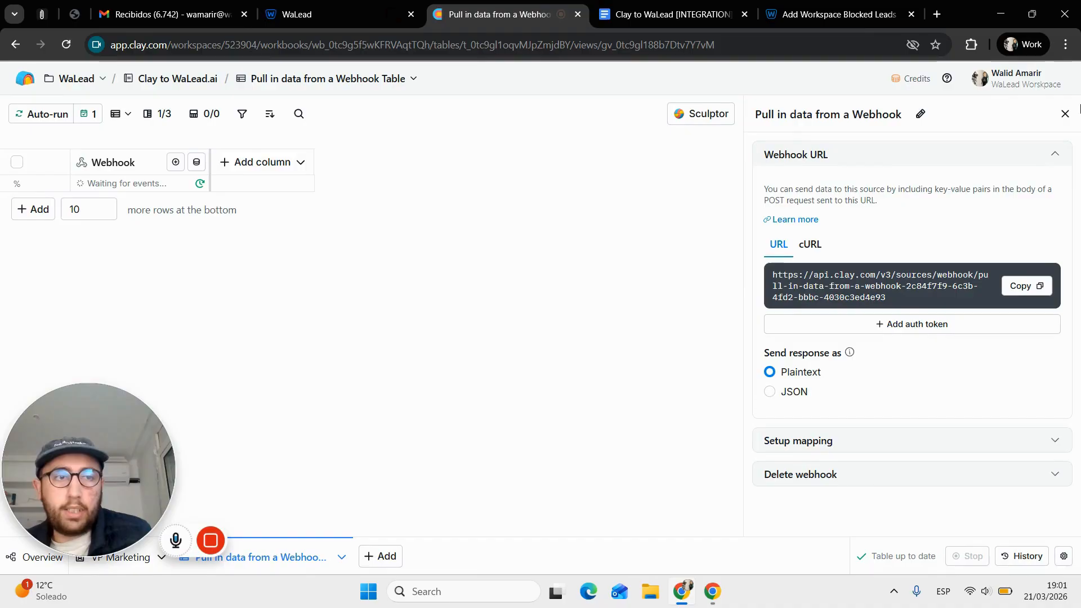
left_click(1064, 114)
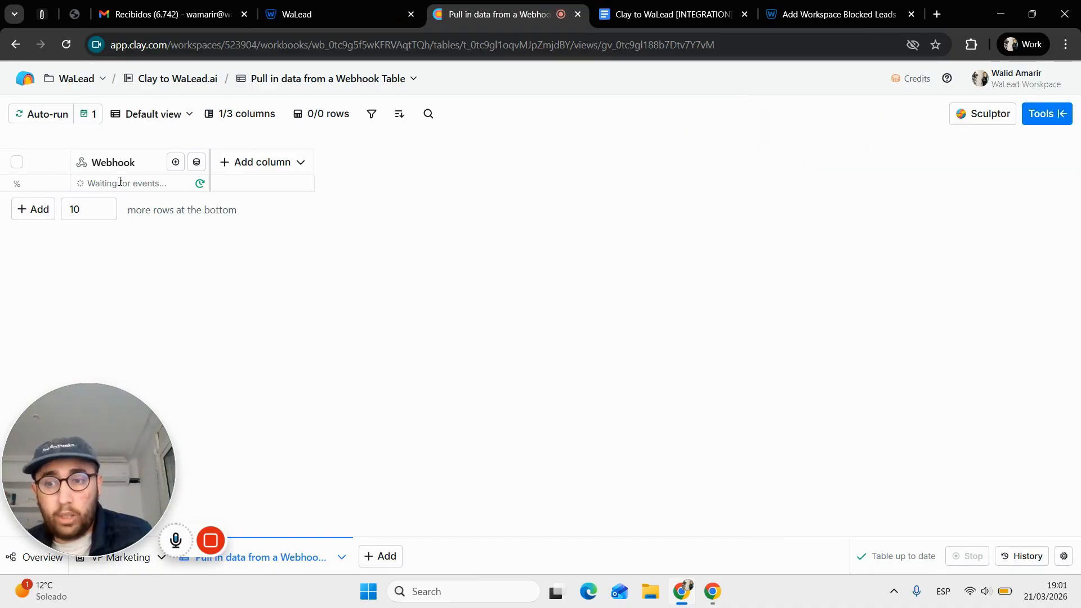
- Switch to WaLead and tag the lead of the first Unibox conversation as Interested
left_click(304, 14)
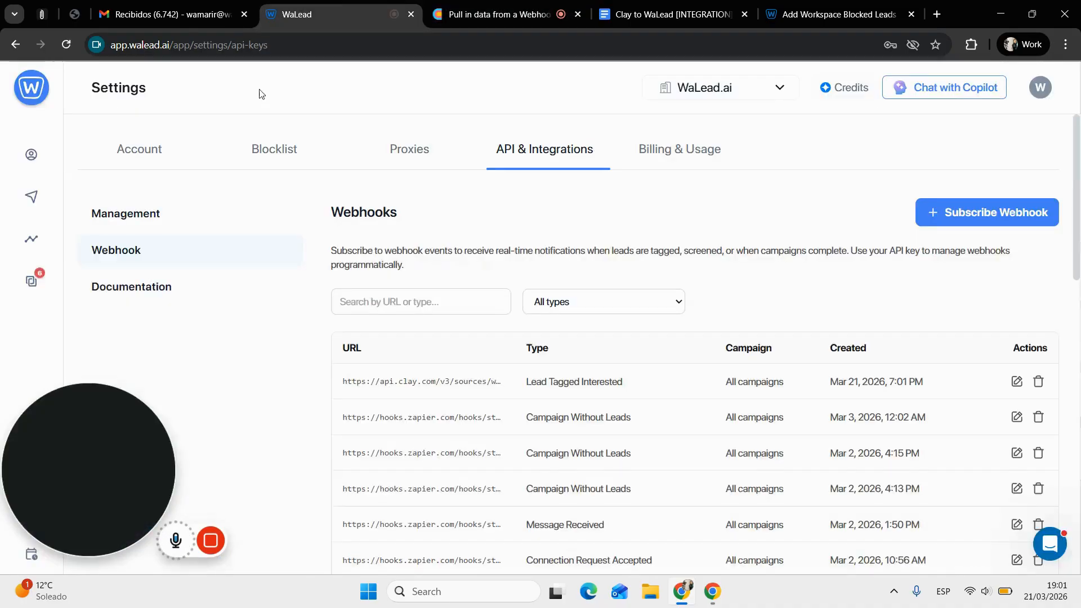
left_click(30, 288)
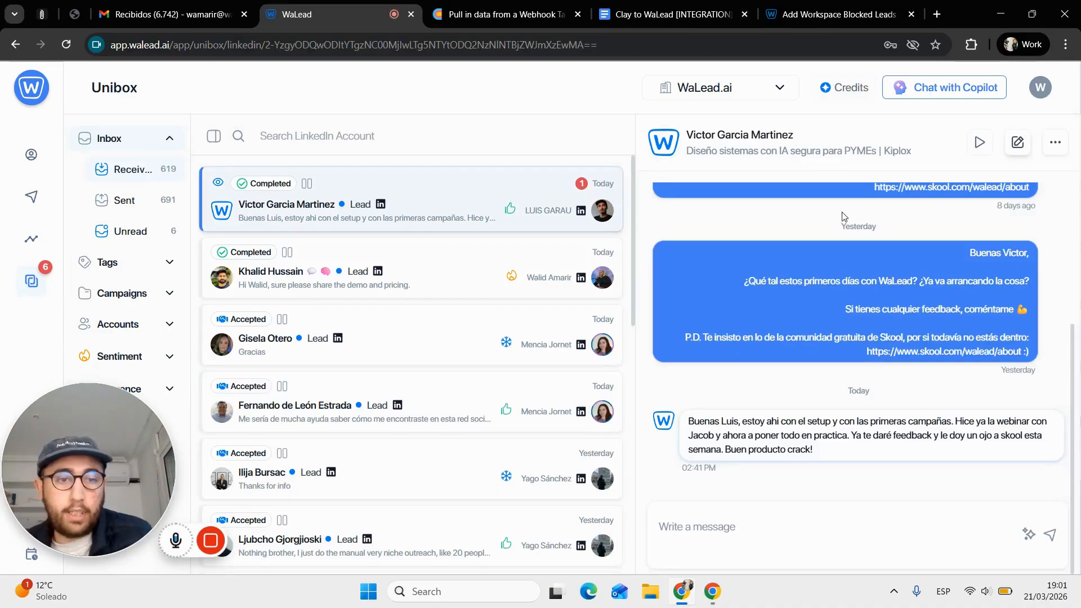
left_click(1017, 142)
left_click(758, 160)
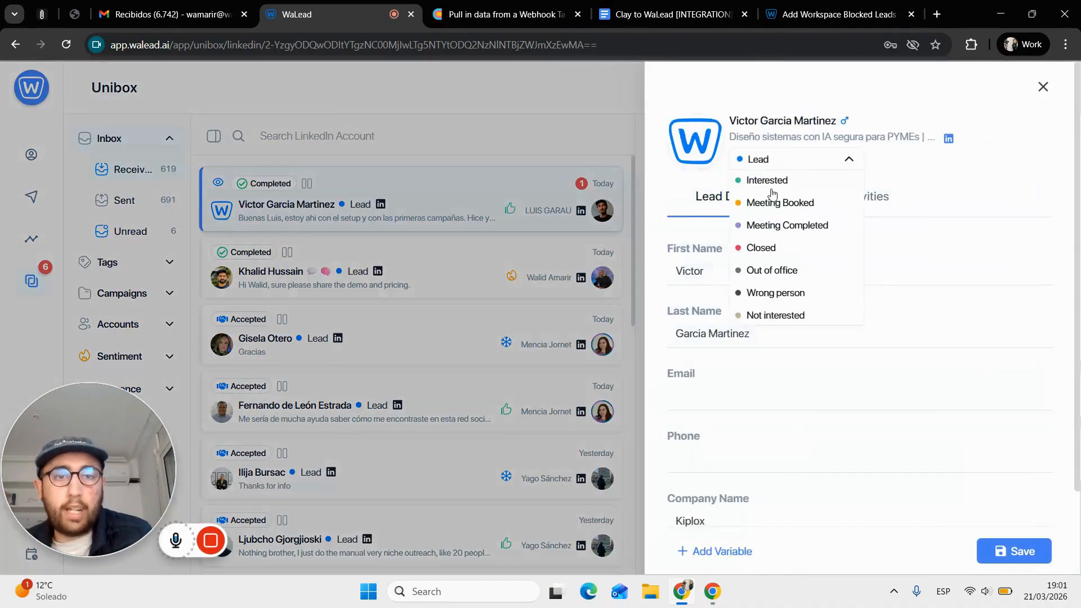
left_click(766, 180)
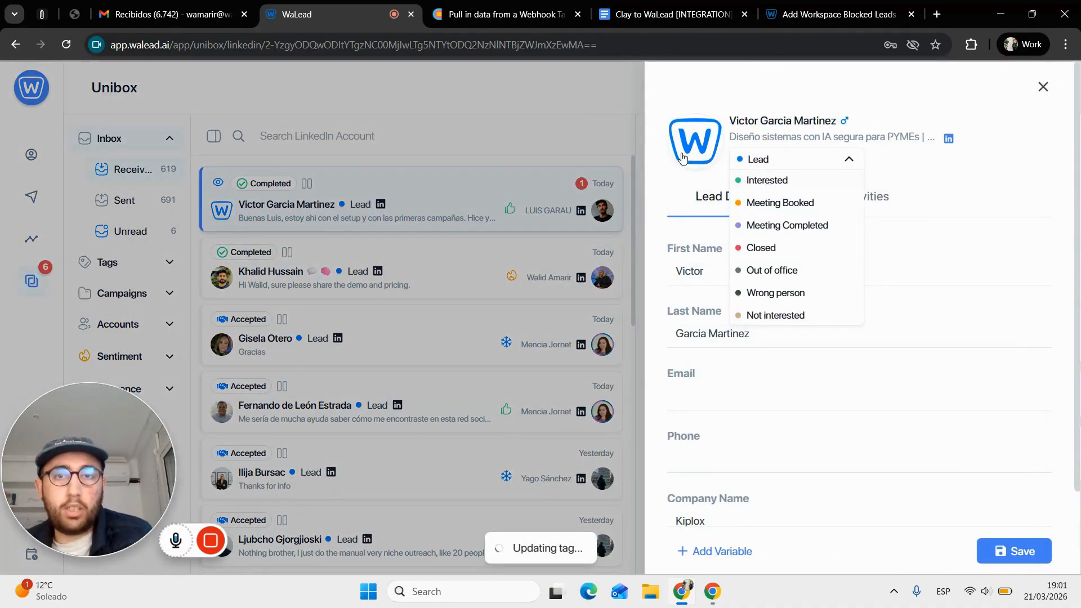
- Switch to Clay's webhook table and open the details of the received event in row 1
left_click(542, 5)
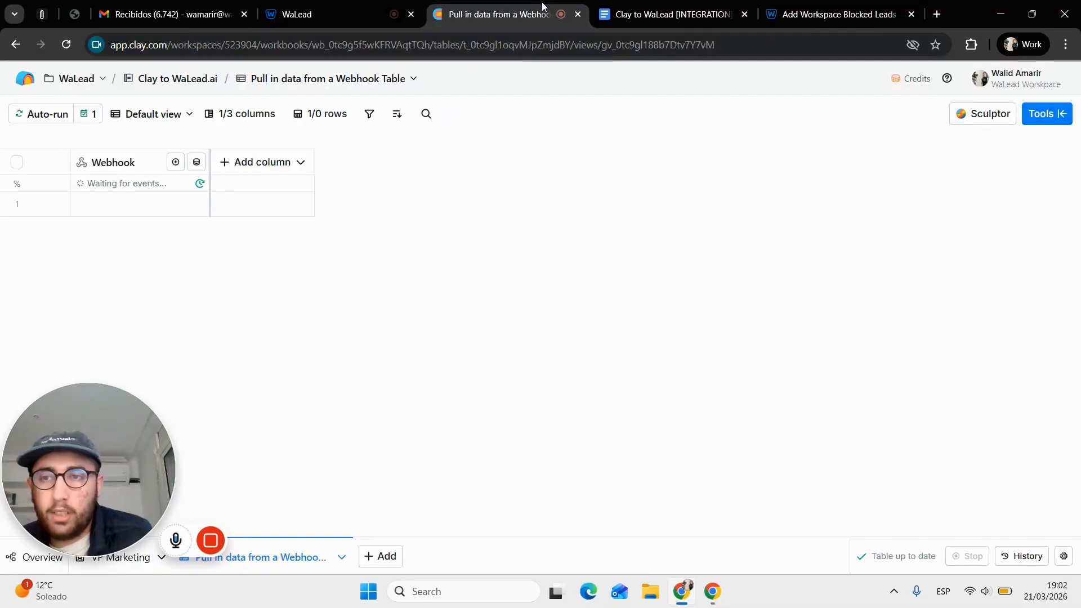
left_click(145, 214)
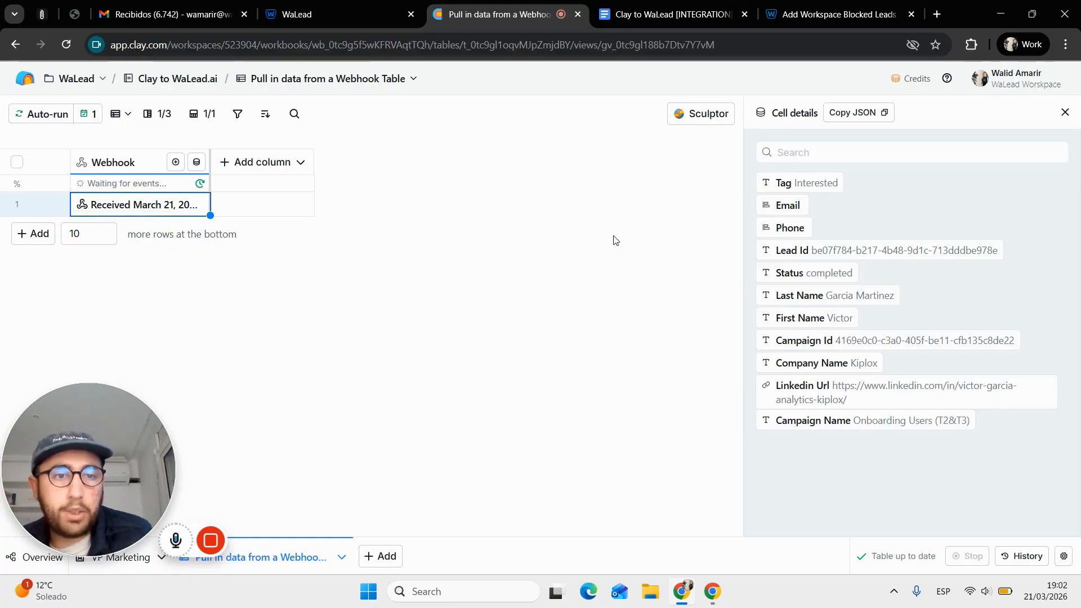
- Add the event's First Name and Last Name fields as new table columns
mouse_move(902, 299)
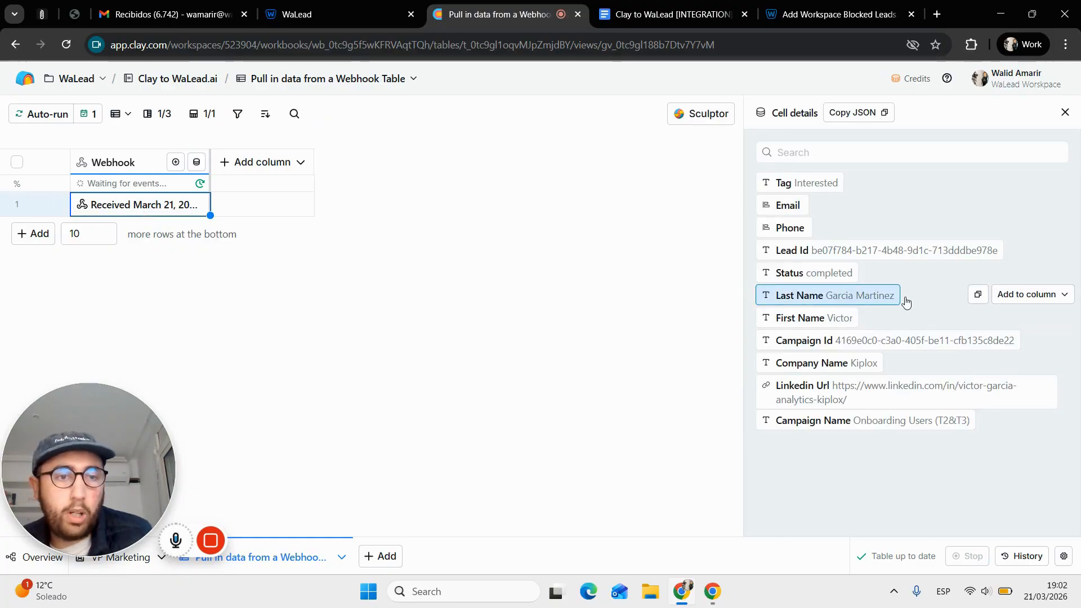
left_click(1009, 302)
left_click(936, 306)
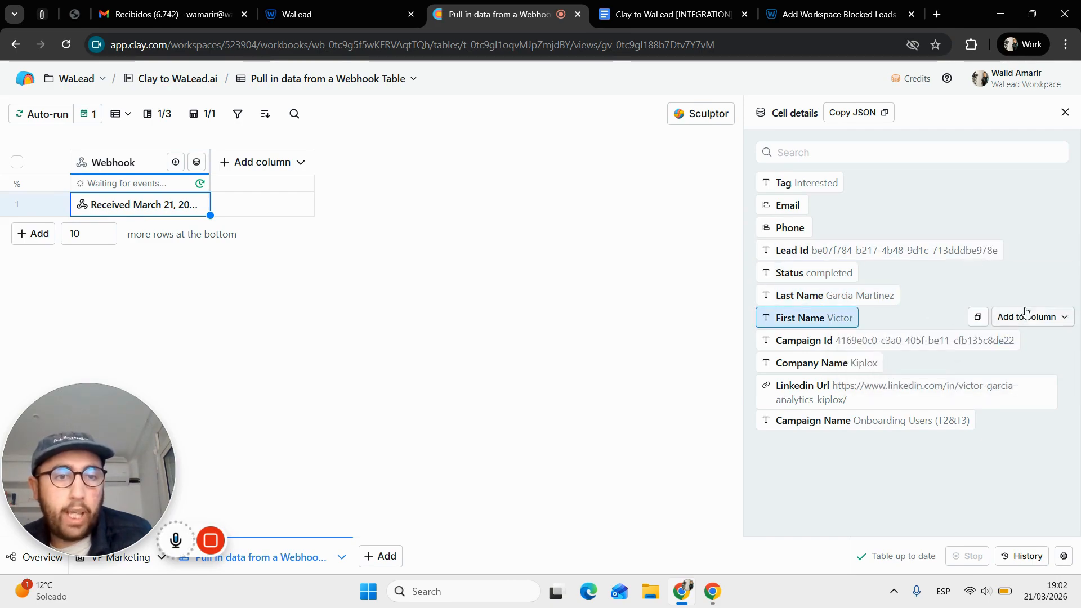
left_click(1035, 316)
left_click(1032, 356)
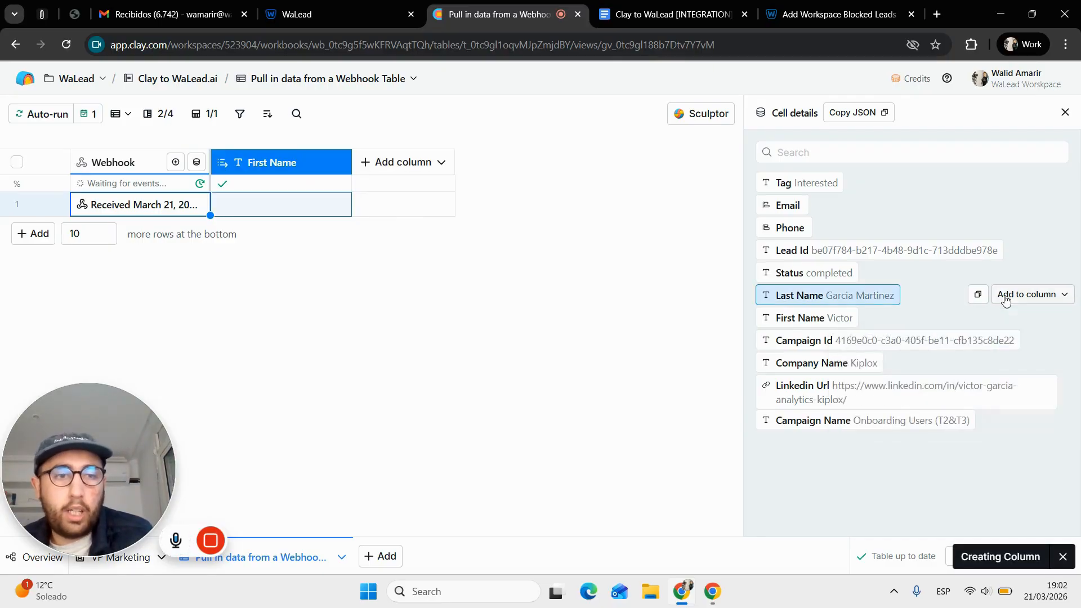
left_click(1006, 298)
left_click(1016, 335)
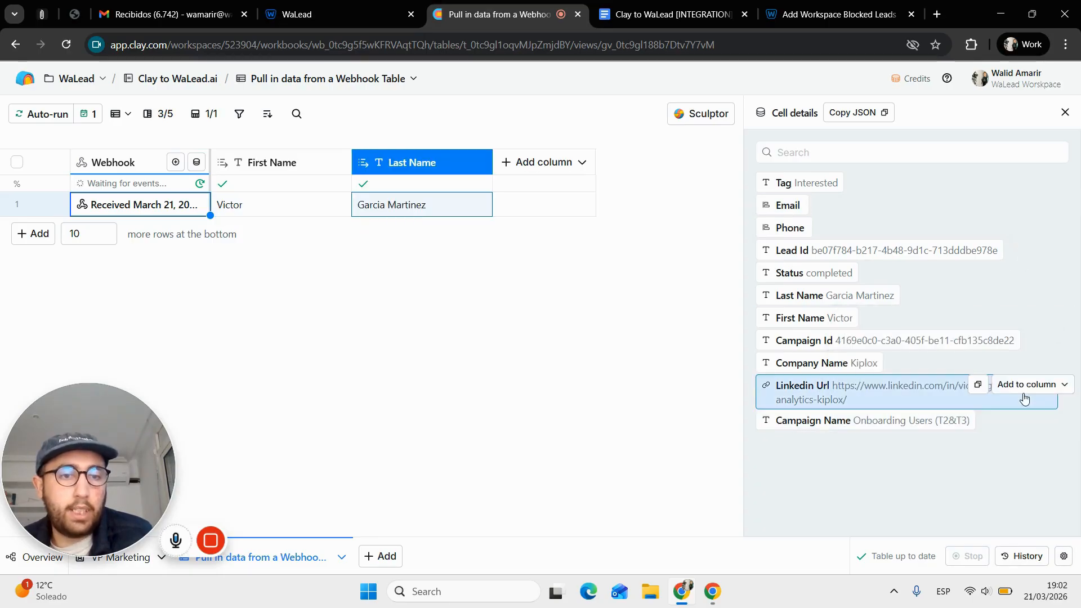
- Add the event's Company Name, Campaign Name and Linkedin Url fields as new columns and close the cell details
left_click(1025, 362)
left_click(1021, 406)
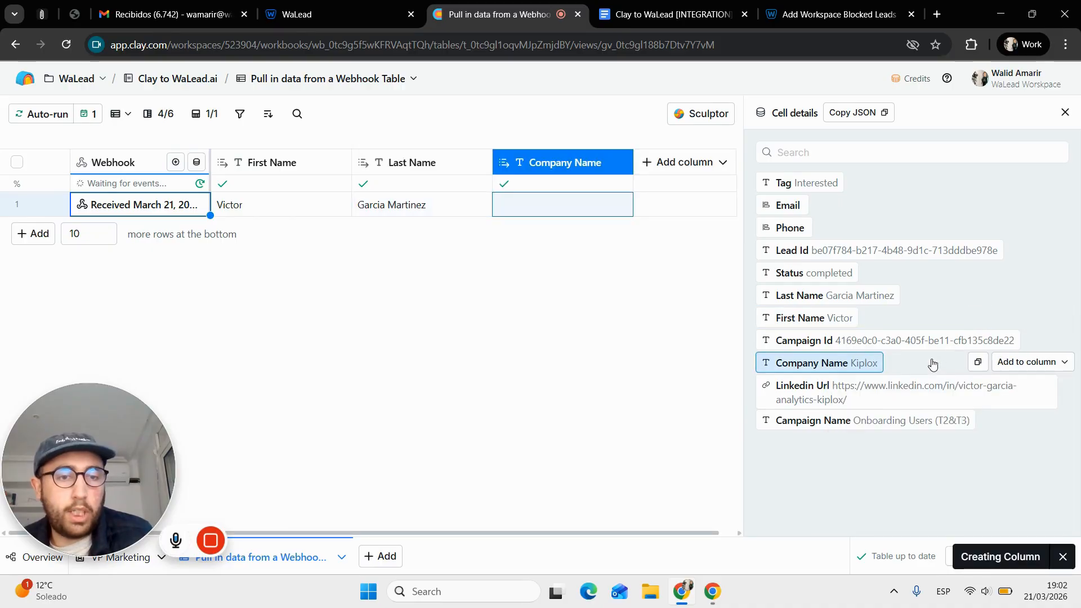
left_click(1020, 421)
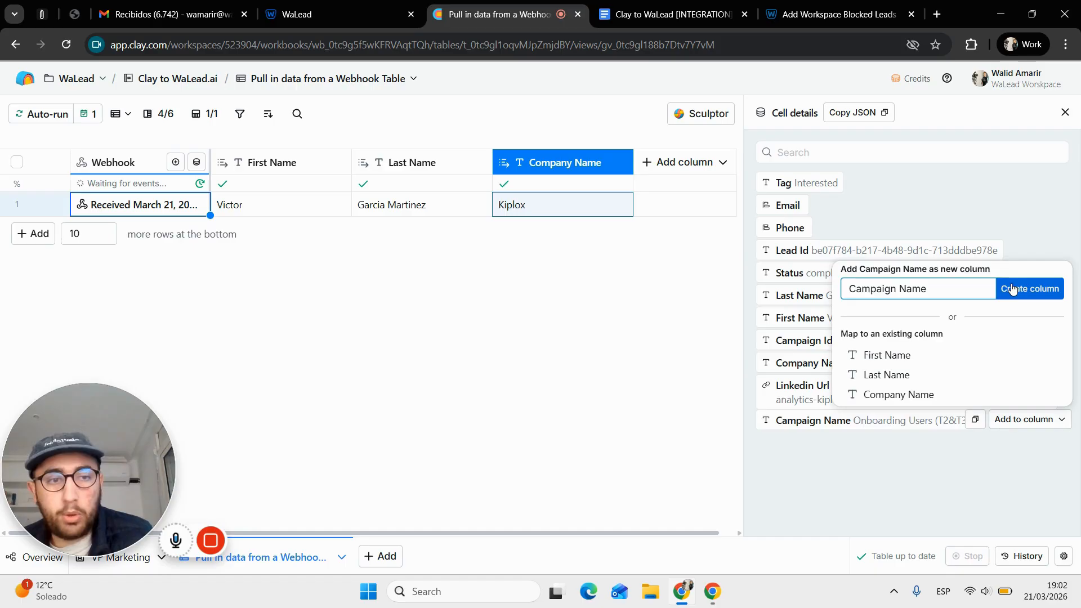
left_click(1028, 288)
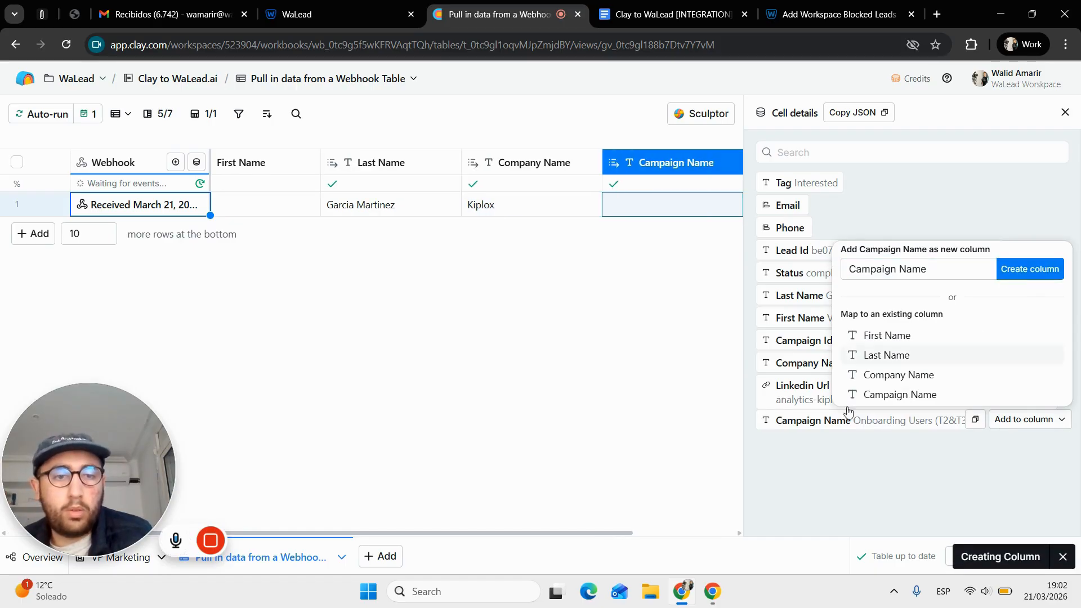
left_click(1030, 385)
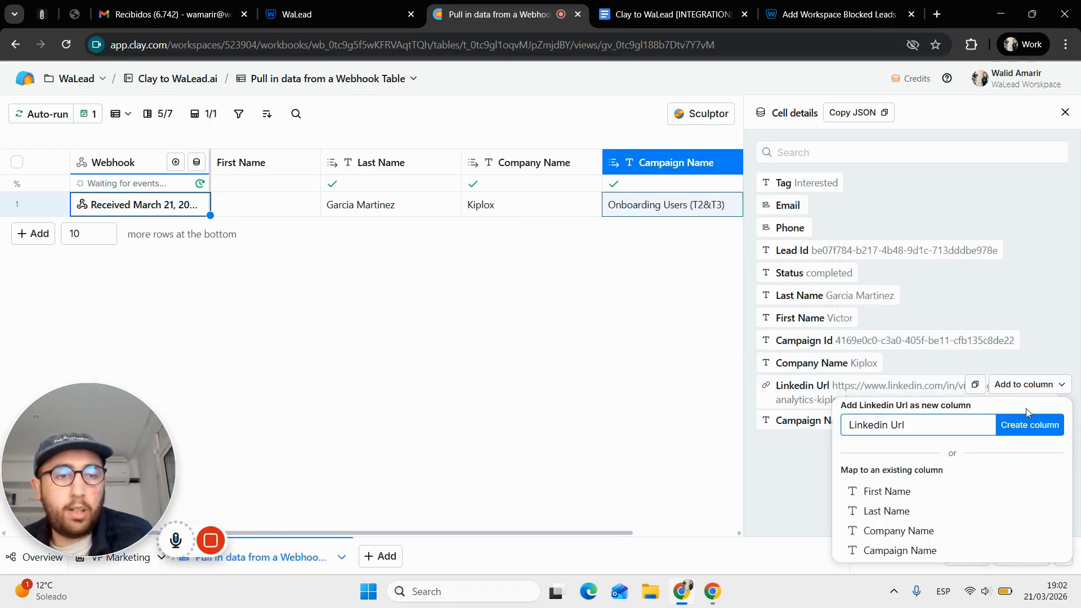
left_click(1030, 425)
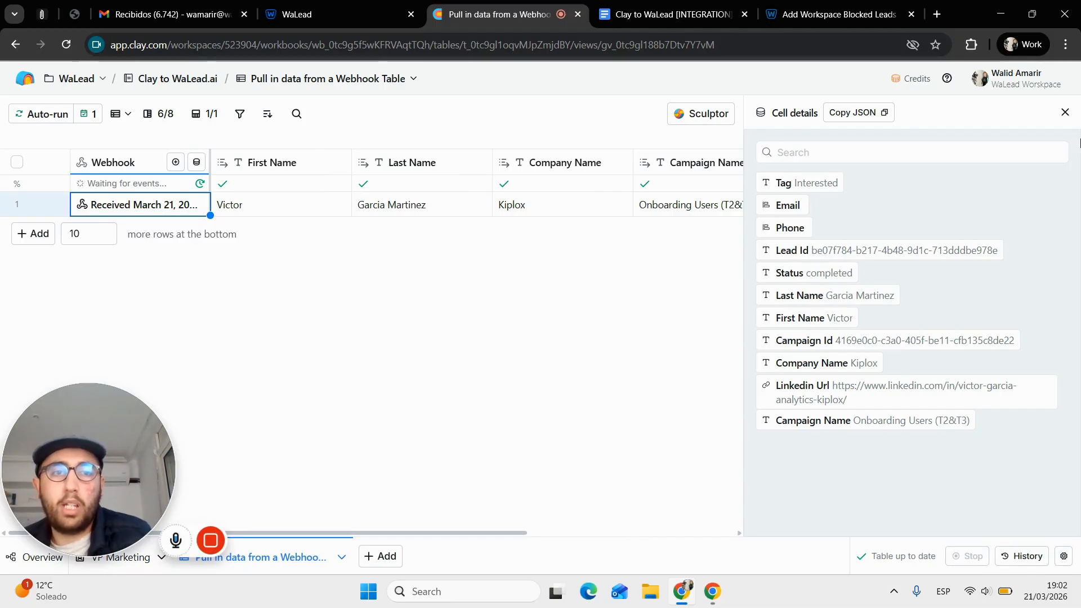
left_click(1065, 113)
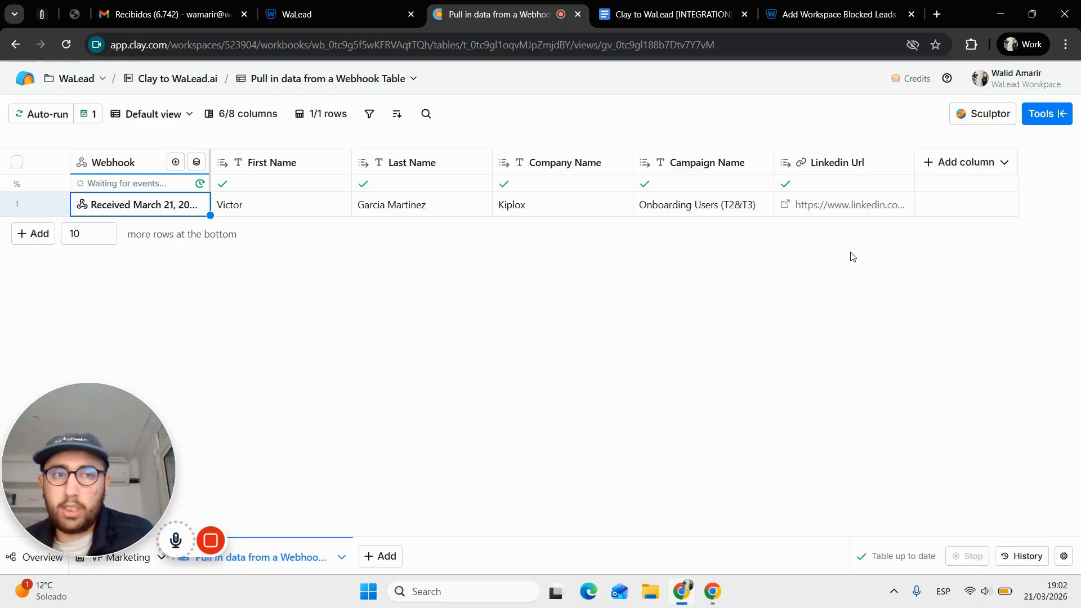
- Search the enrichment tools for "breakcold" and examine the "Breakcold: Create a lead" details
left_click(957, 162)
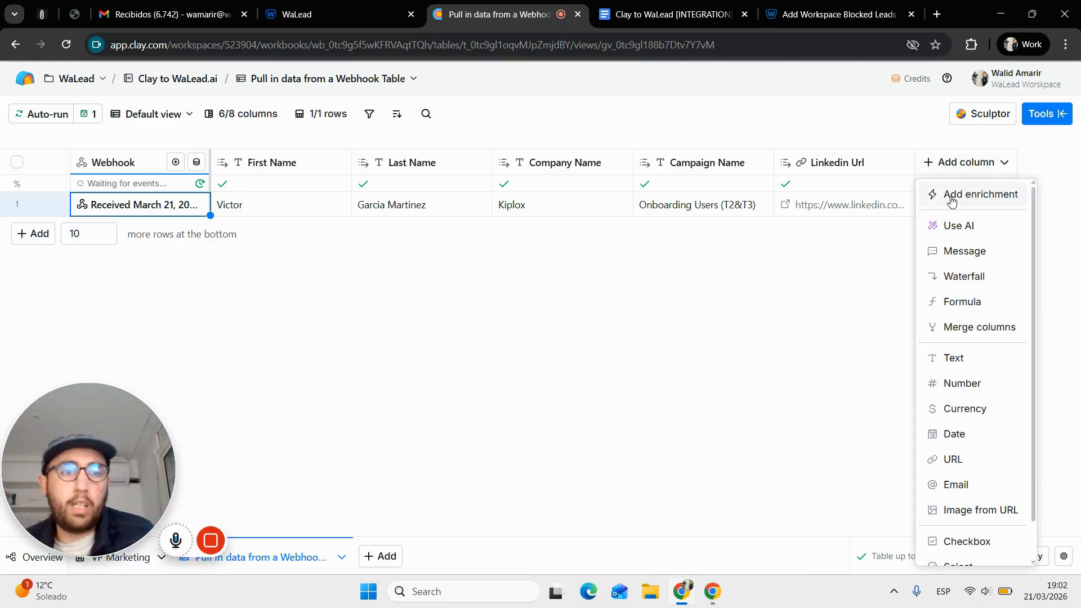
left_click(949, 198)
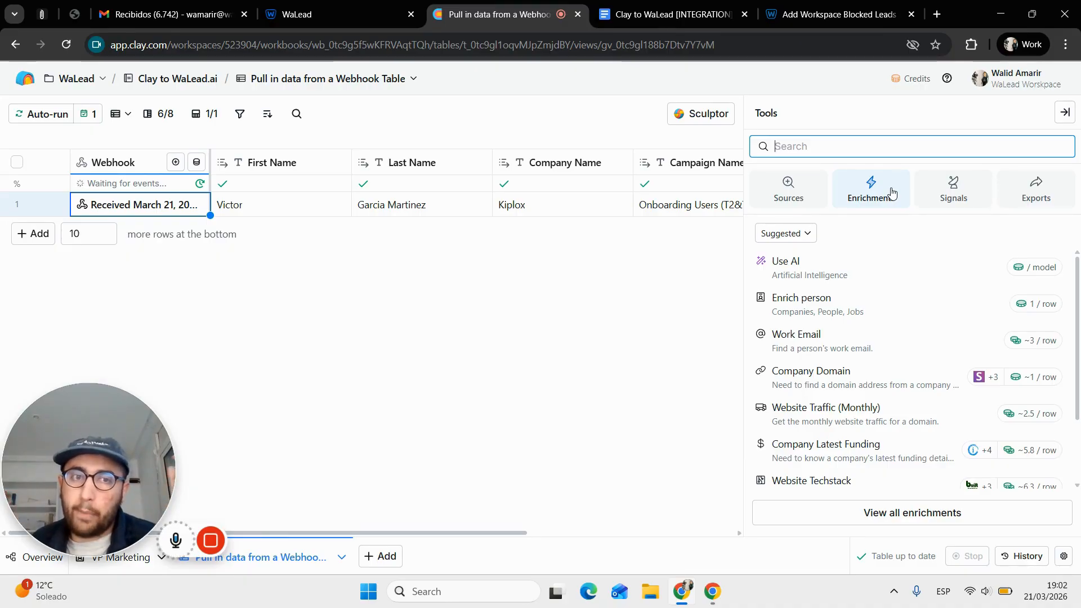
type("b")
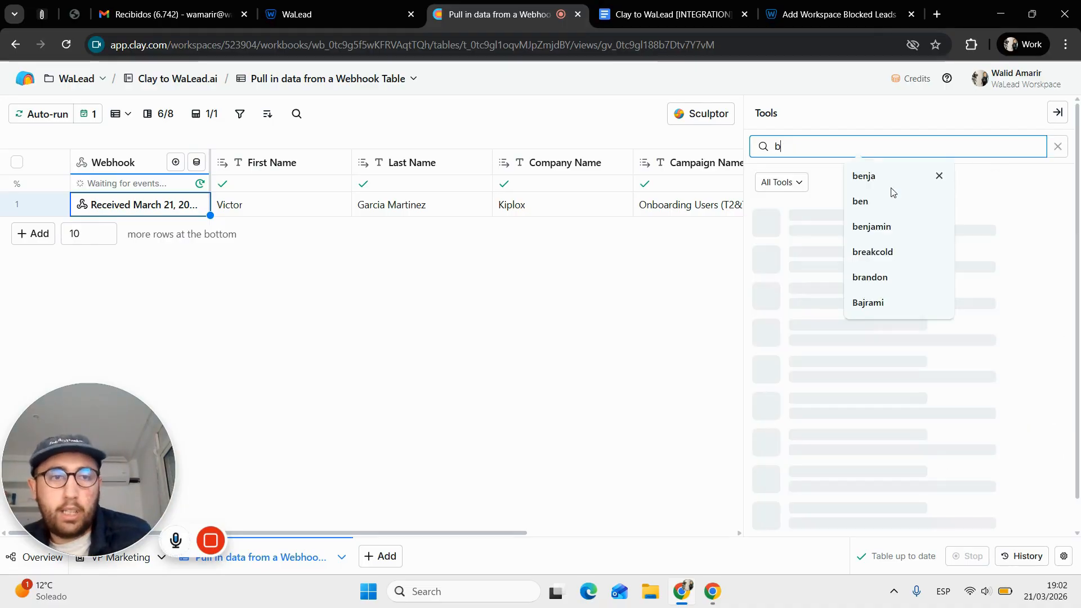
type("re")
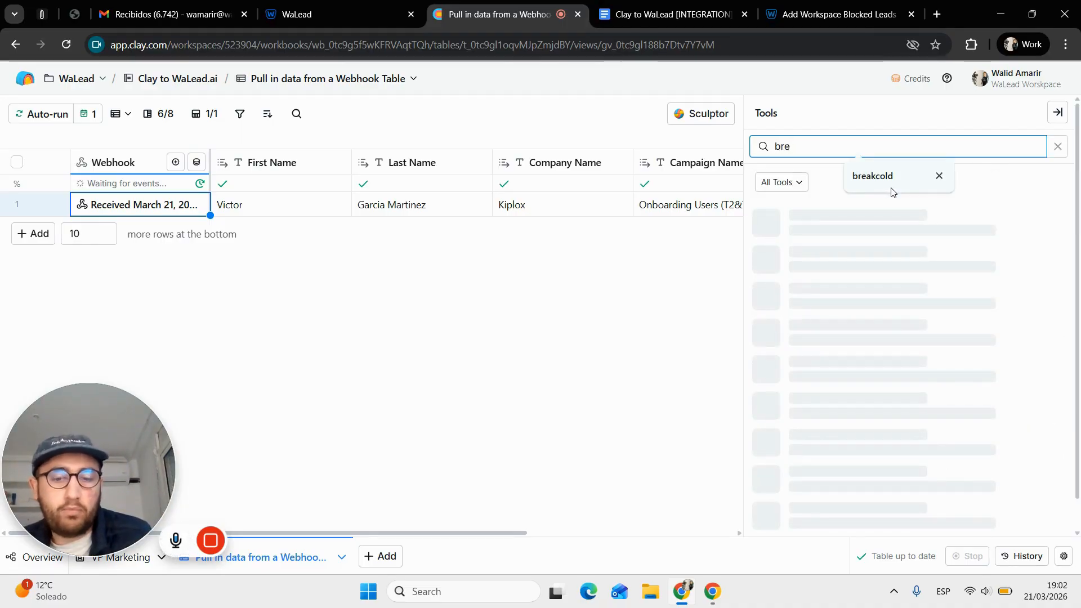
type("akcold")
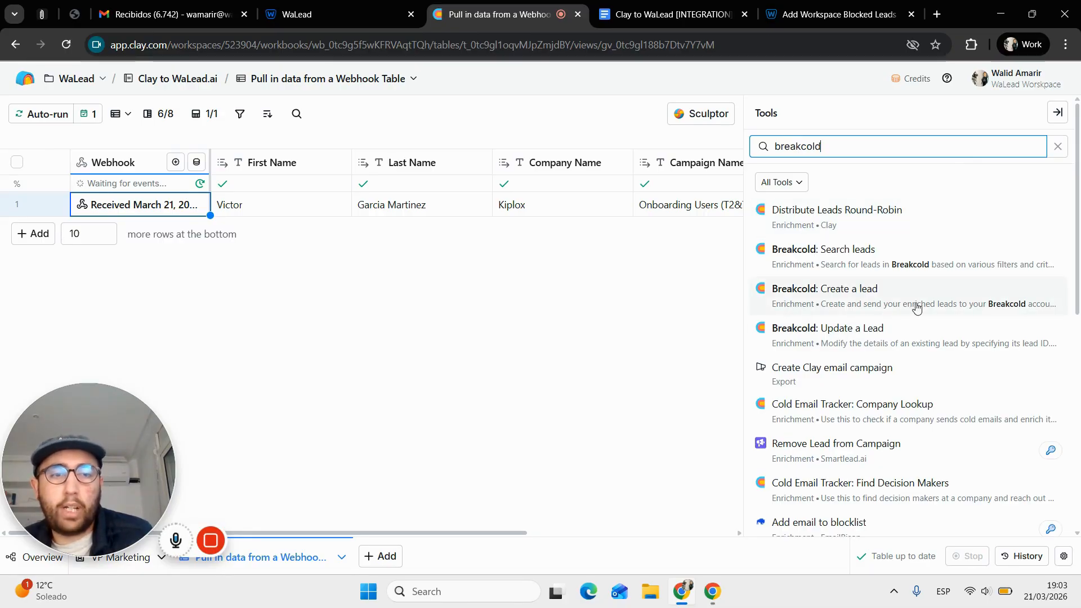
mouse_move(862, 305)
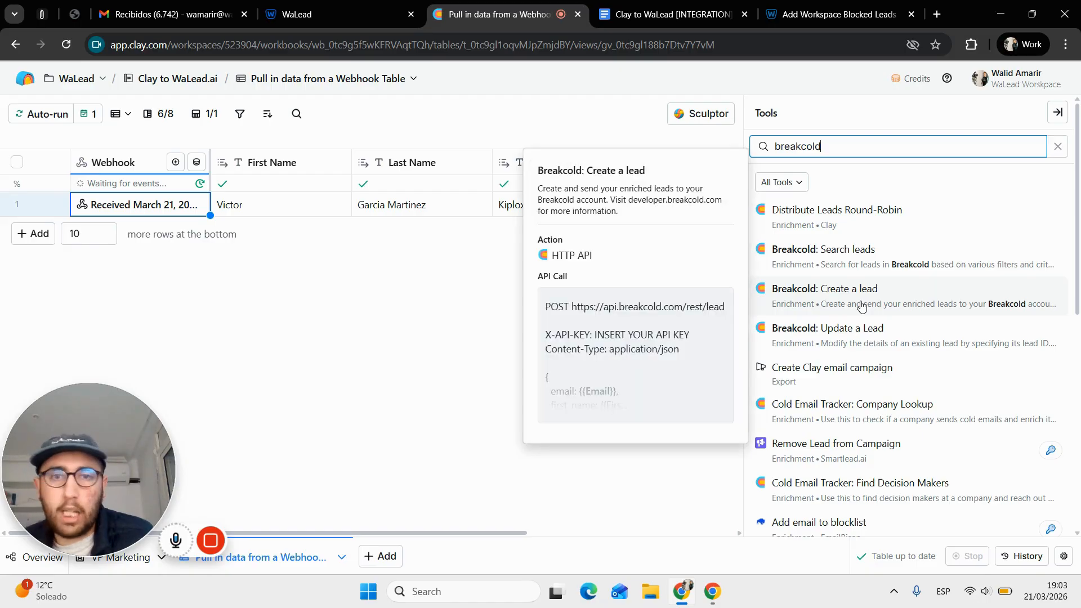